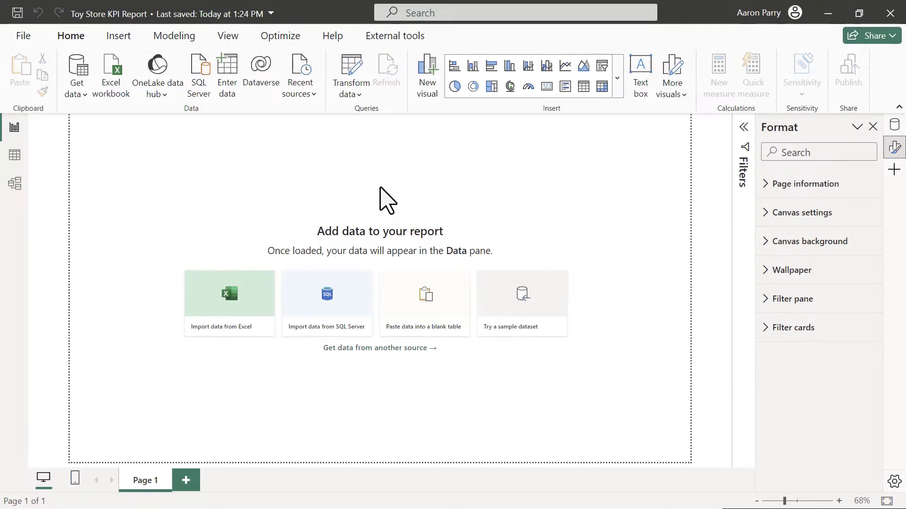
Step: Open the Power Query Editor and import the calendar CSV file from the Data folder as a new query
left_click(355, 75)
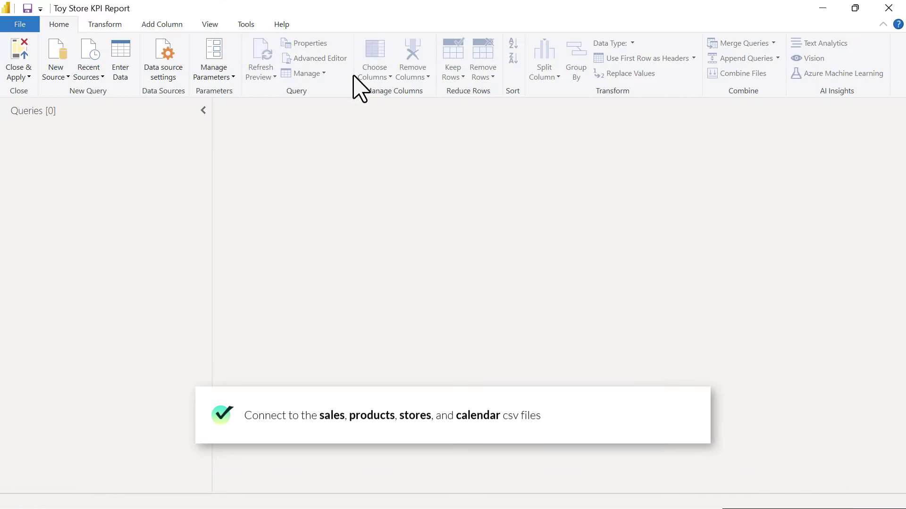
left_click(68, 78)
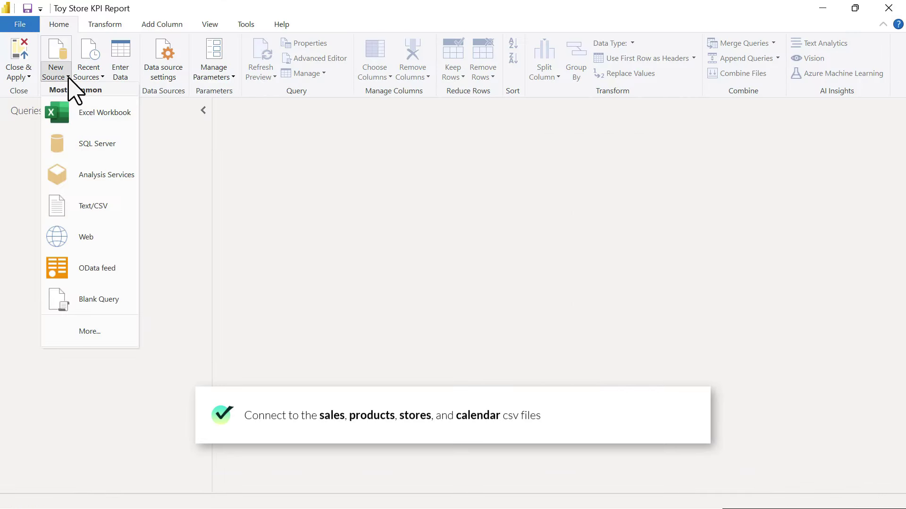
left_click(99, 208)
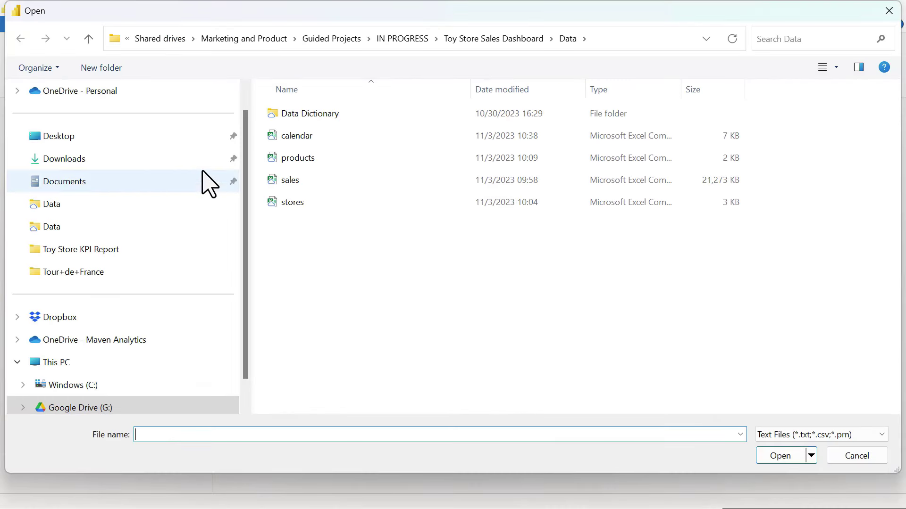
left_click(308, 136)
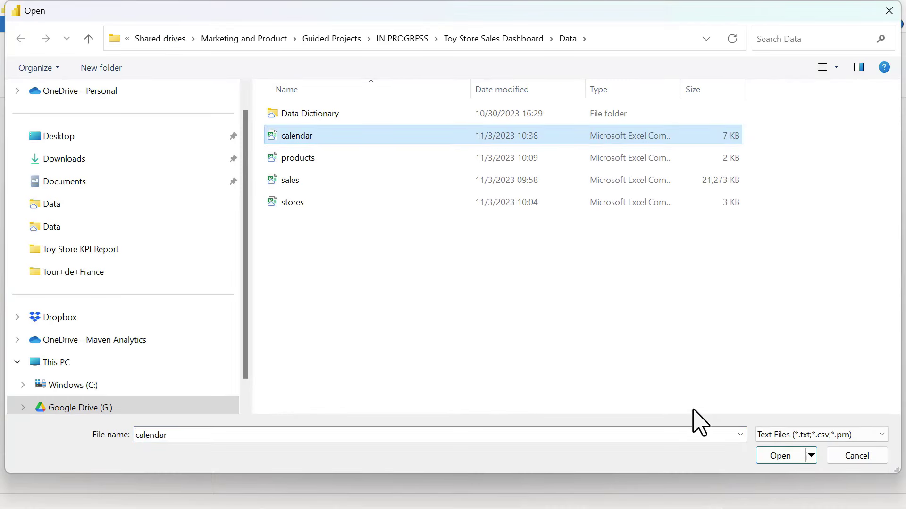
left_click(785, 458)
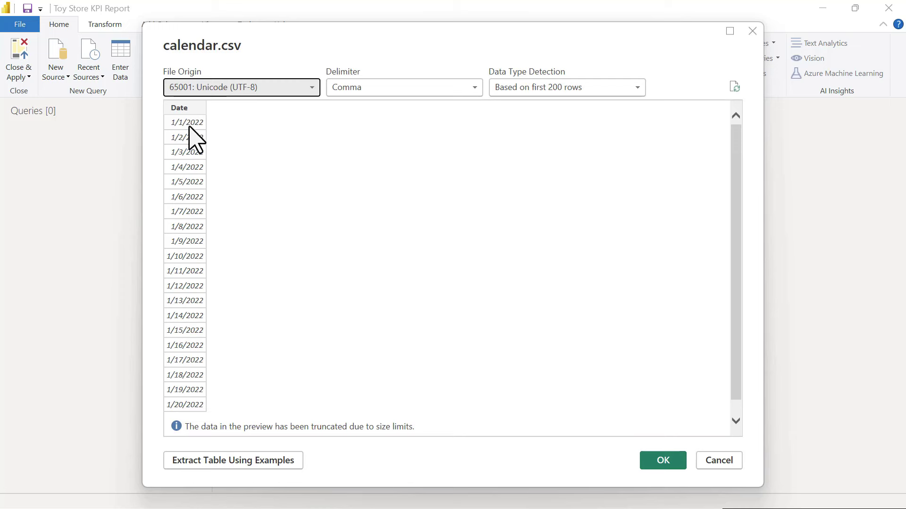
left_click(665, 466)
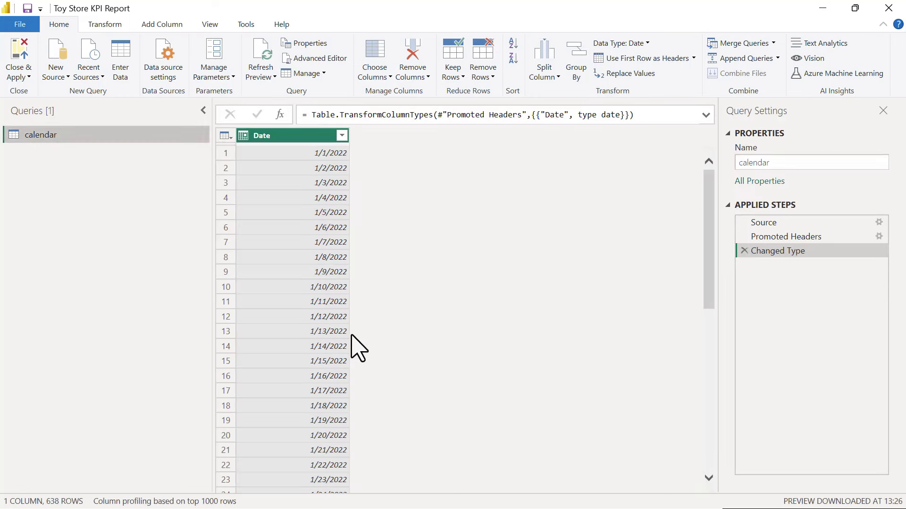
Step: Import the products CSV file from the same folder as a new query with the default import settings
left_click(58, 77)
left_click(84, 213)
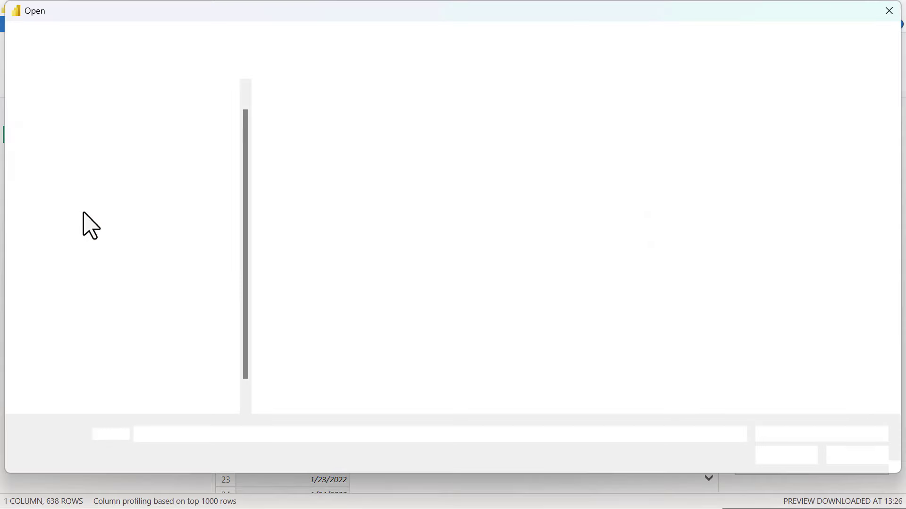
left_click(303, 160)
left_click(780, 457)
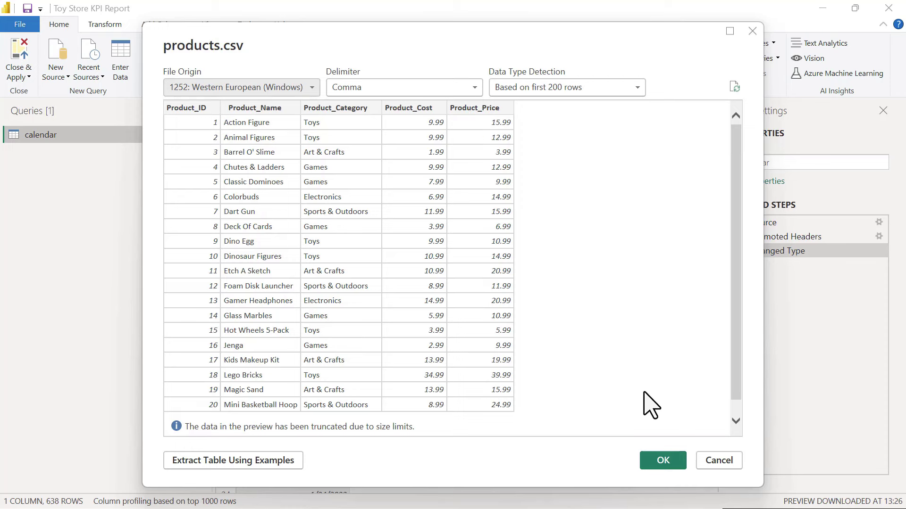
left_click(664, 461)
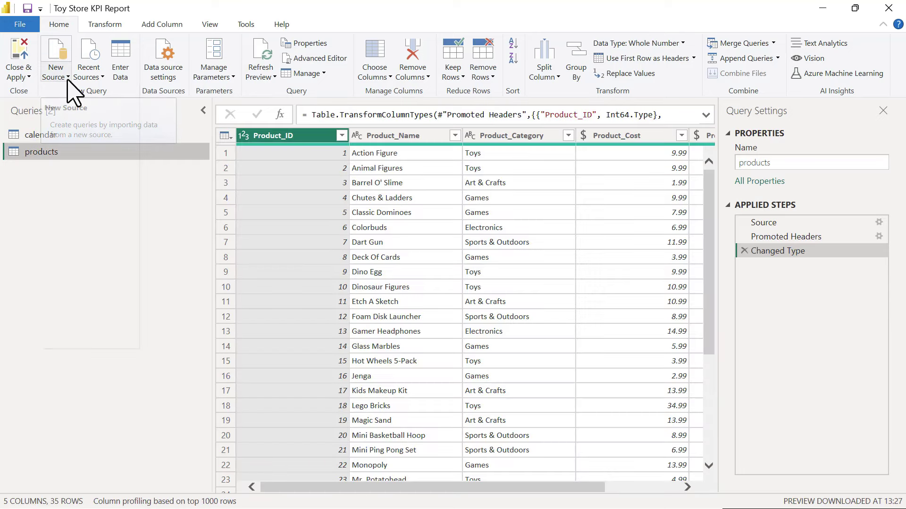
Step: Import the sales CSV file as a new query, keeping the comma delimiter and default type detection
left_click(57, 76)
left_click(114, 214)
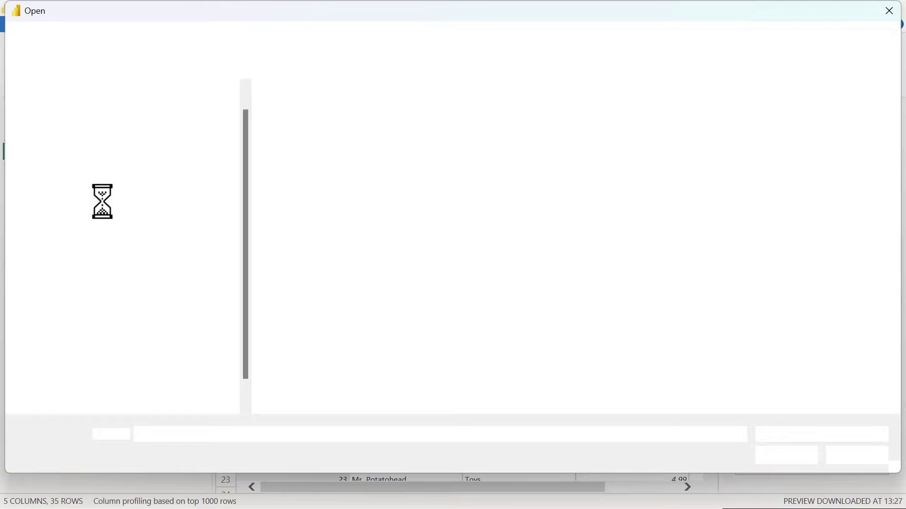
left_click(288, 180)
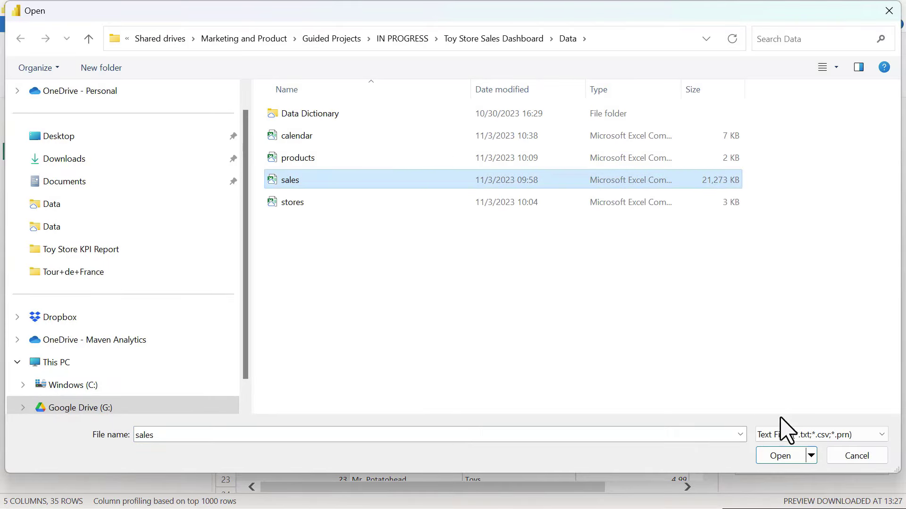
left_click(791, 461)
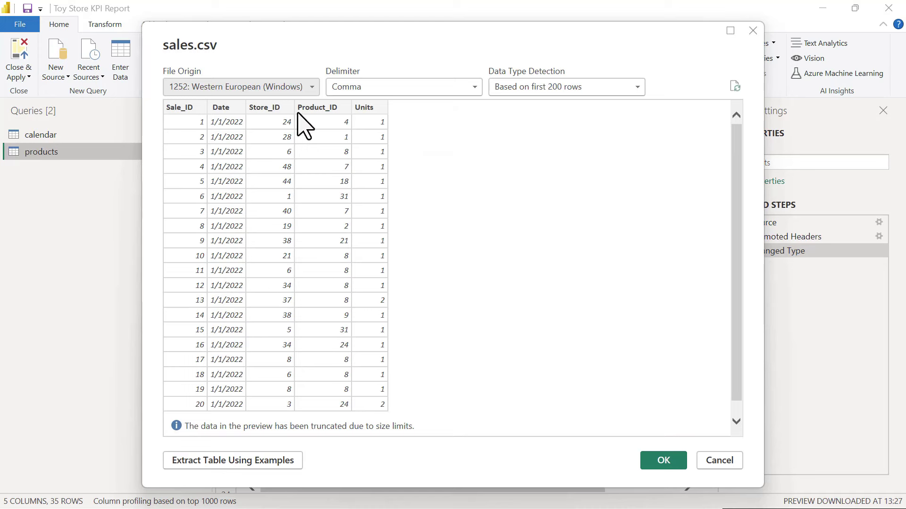
left_click(669, 463)
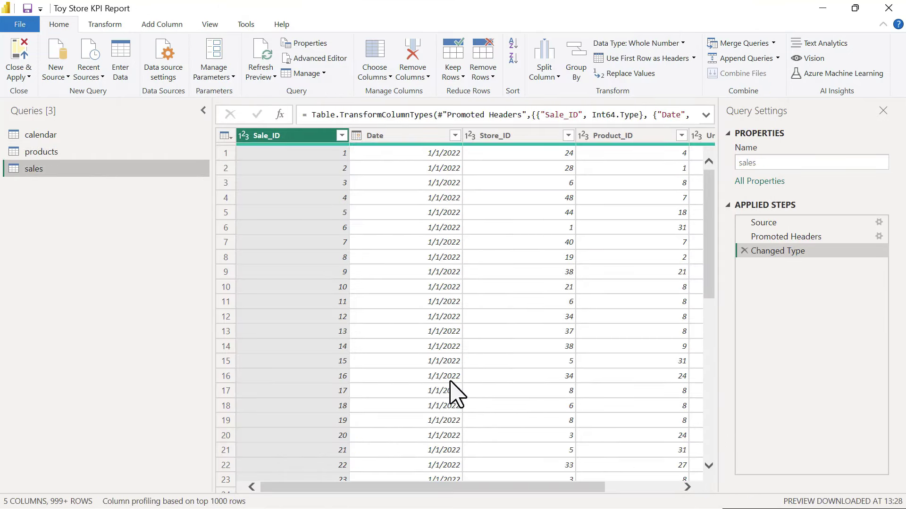
Step: Import the stores CSV file as a new query, keeping the default import settings
left_click(59, 78)
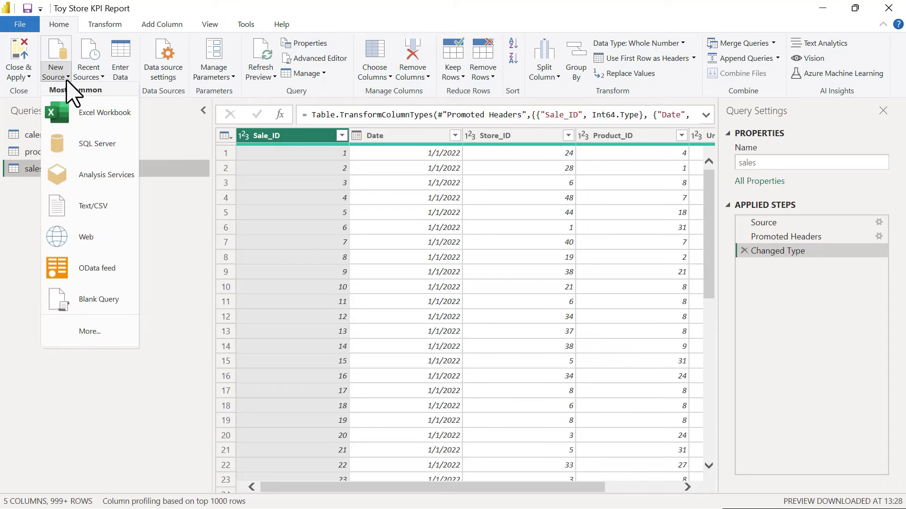
left_click(93, 215)
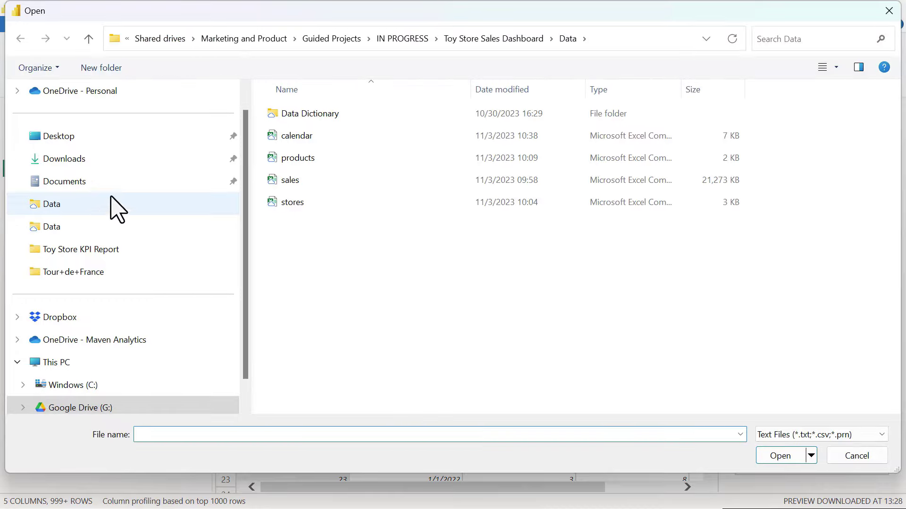
left_click(299, 206)
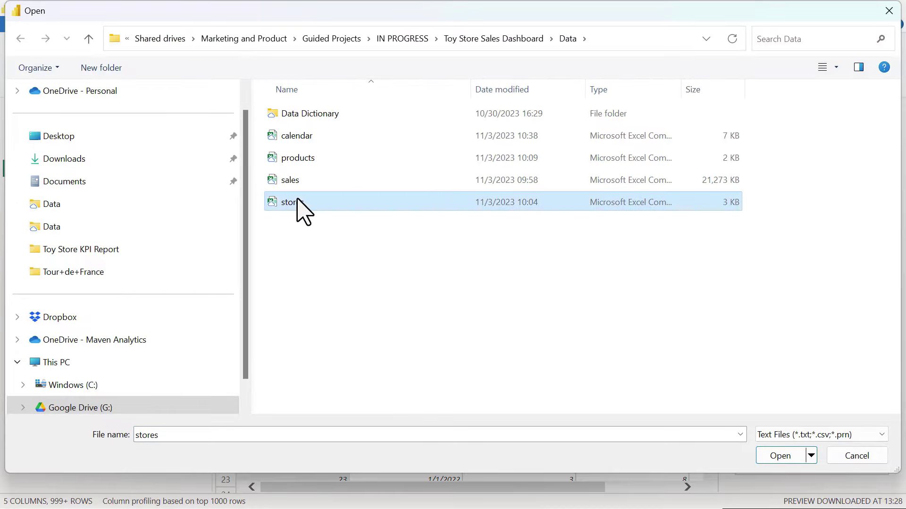
left_click(780, 456)
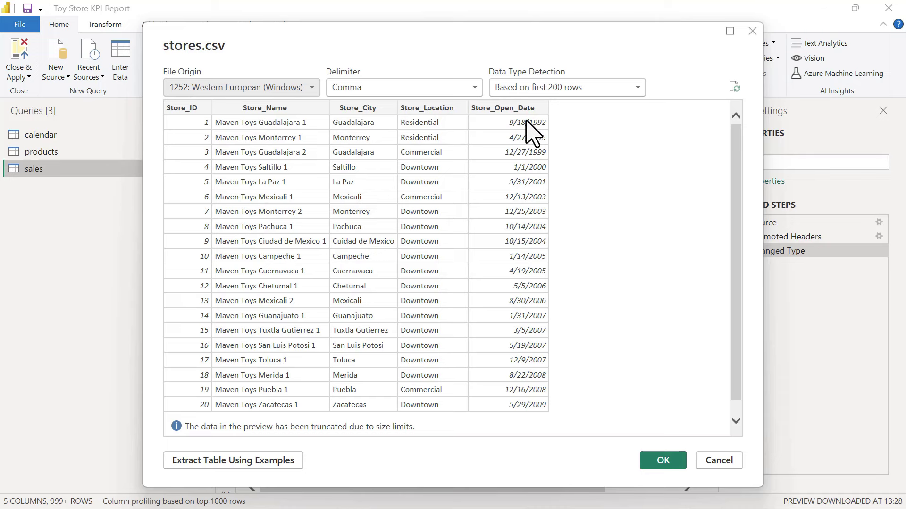
left_click(663, 460)
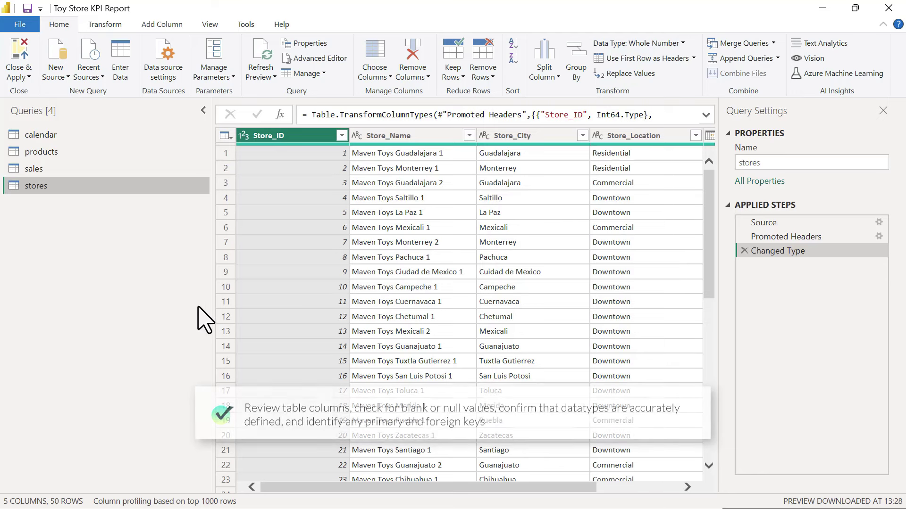
Step: Review the calendar and products tables, checking each column's data type, empty values and the primary key
left_click(59, 136)
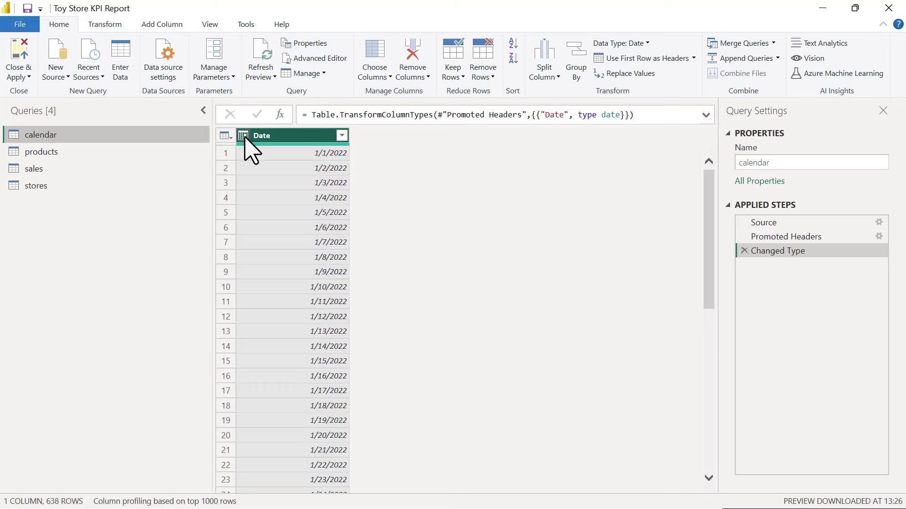
mouse_move(273, 145)
left_click(102, 153)
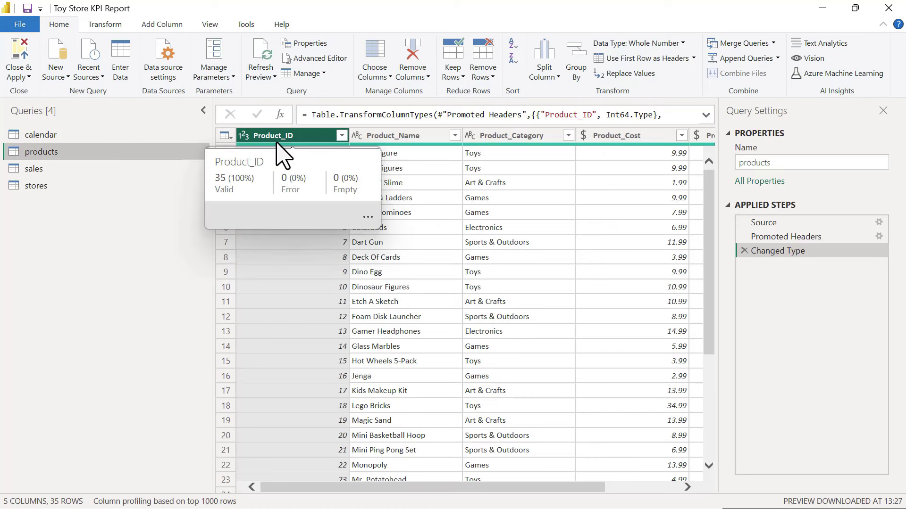
left_click_drag(443, 488, 566, 477)
left_click(512, 137)
left_click(628, 139)
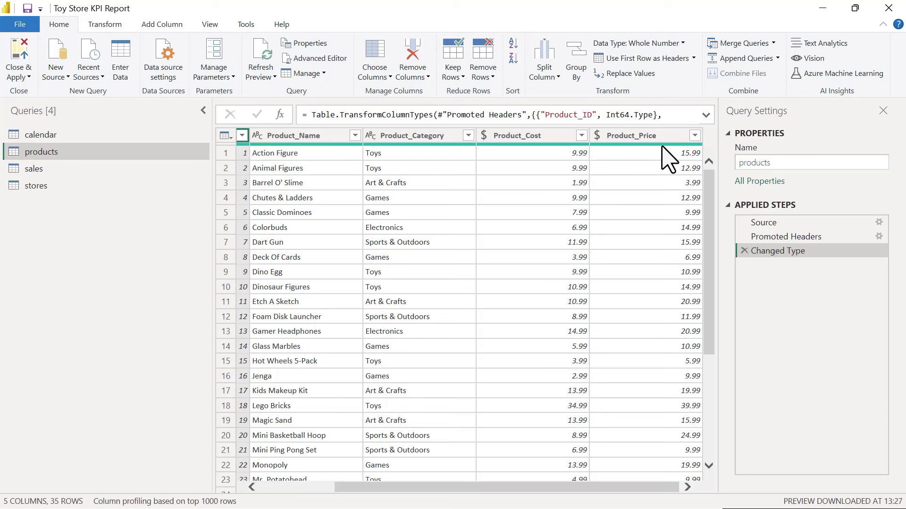
mouse_move(662, 144)
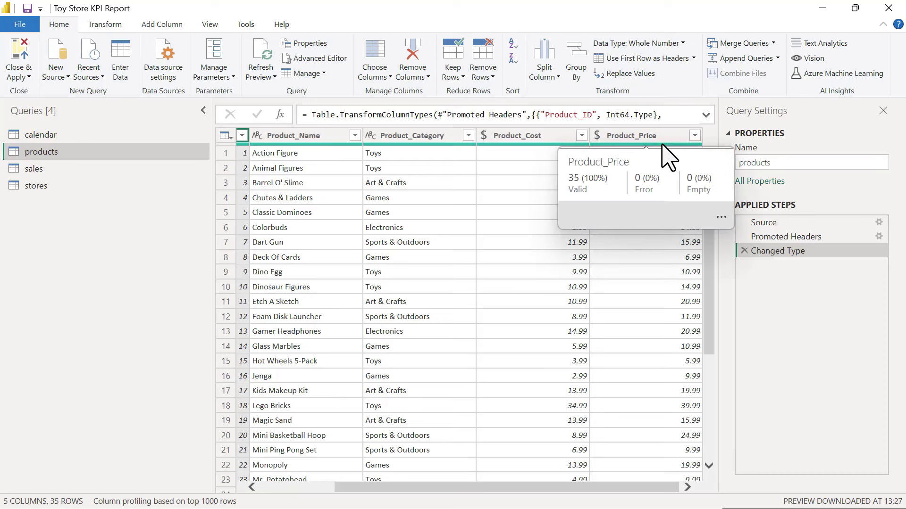
left_click_drag(601, 489, 440, 491)
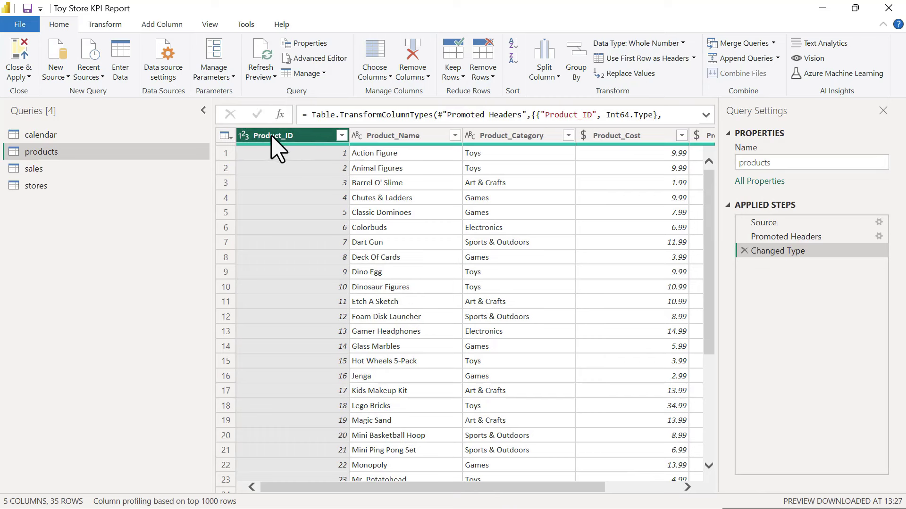
Step: Review all columns of the sales table for data types, empty values, and primary and foreign keys
left_click(81, 169)
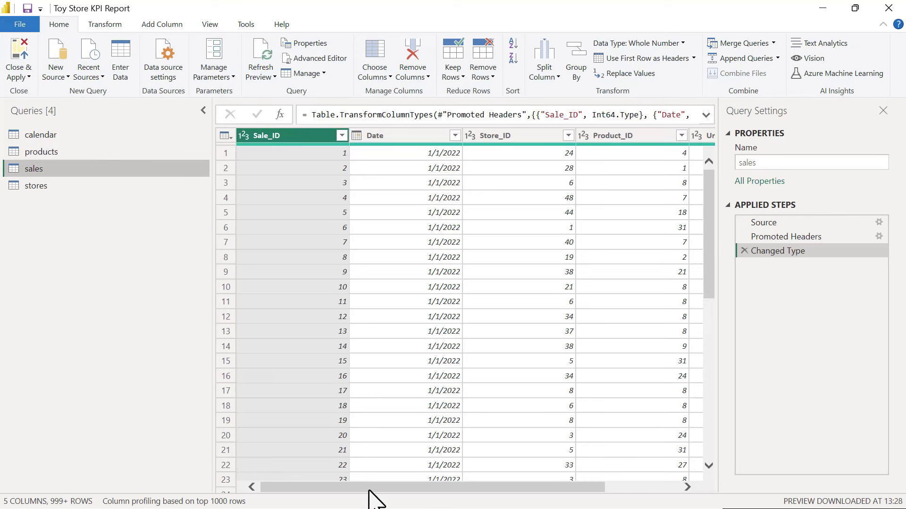
left_click_drag(446, 486, 465, 489)
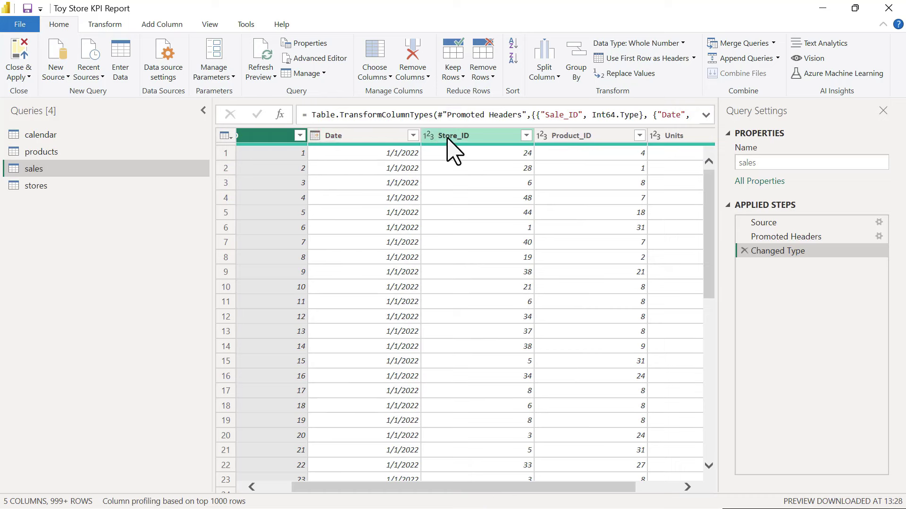
left_click_drag(491, 487, 580, 471)
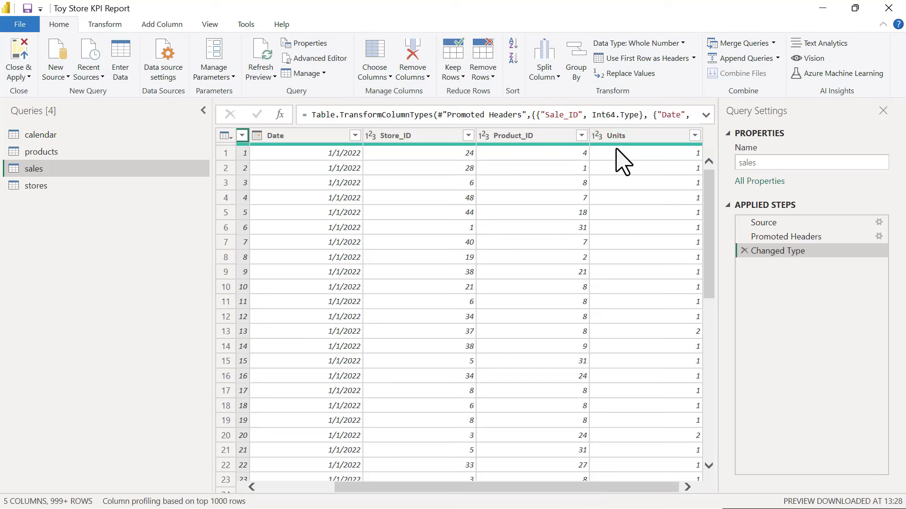
mouse_move(615, 145)
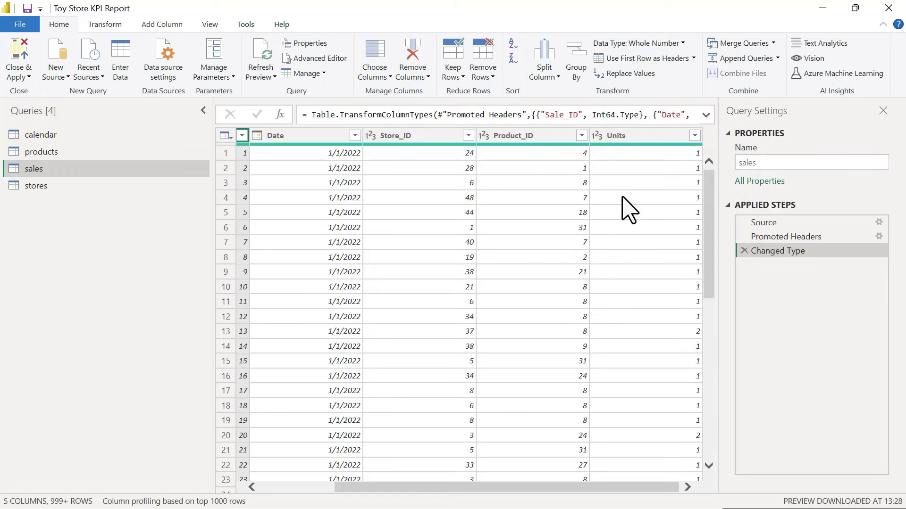
left_click_drag(566, 498, 425, 432)
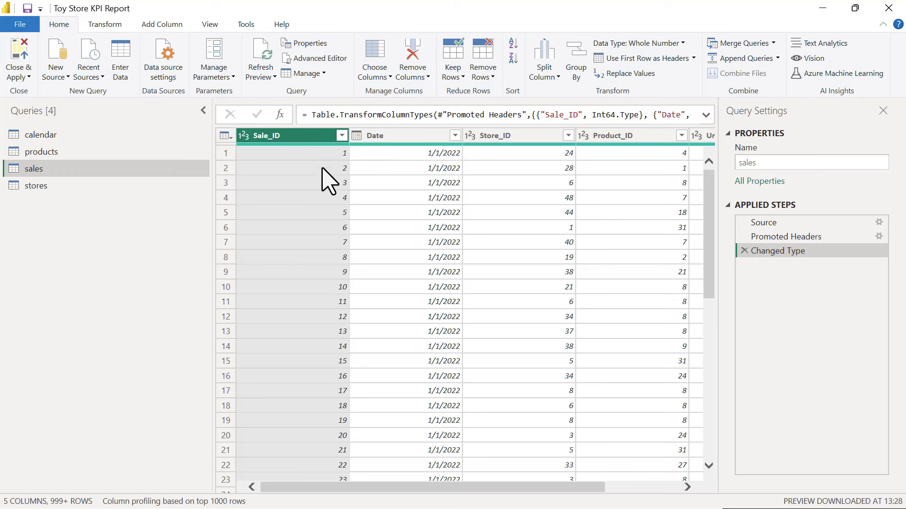
left_click_drag(457, 491, 547, 491)
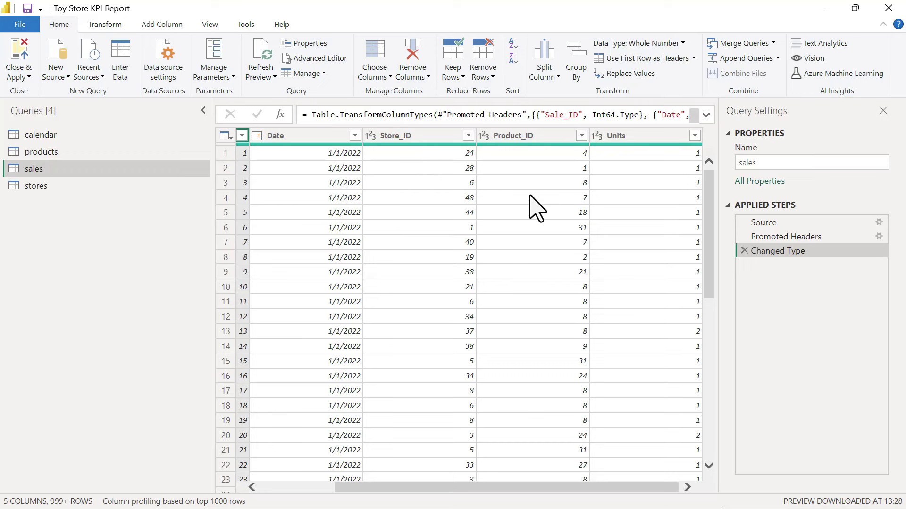
left_click_drag(560, 486, 353, 486)
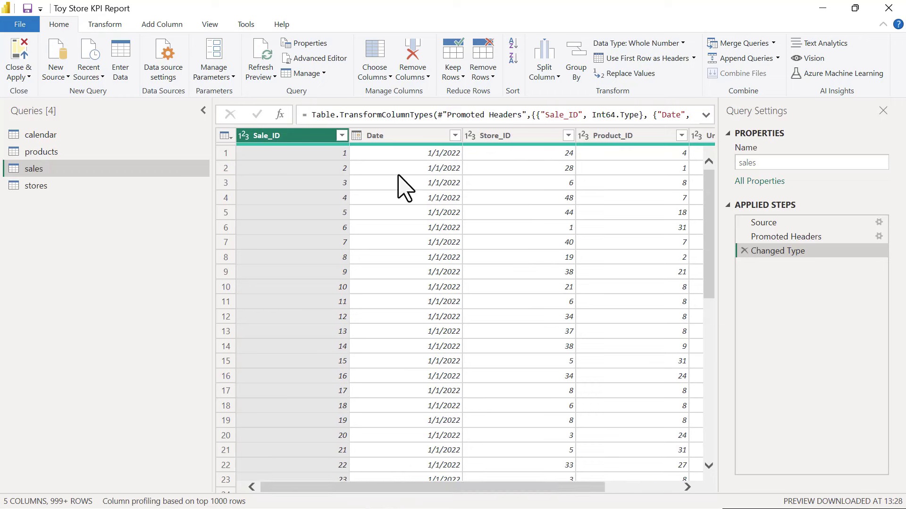
Step: Review the stores table from Store_ID through Store_Open_Date for data types, empty values and the primary key
left_click(94, 187)
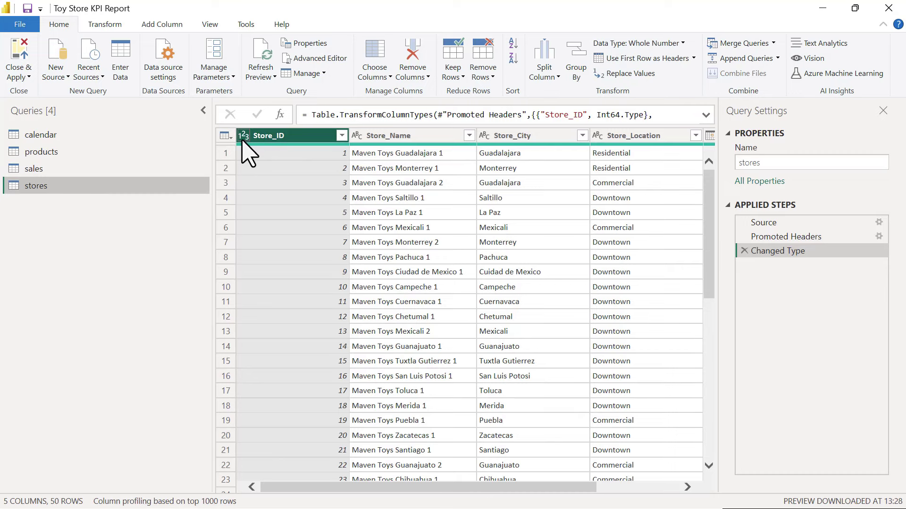
mouse_move(401, 184)
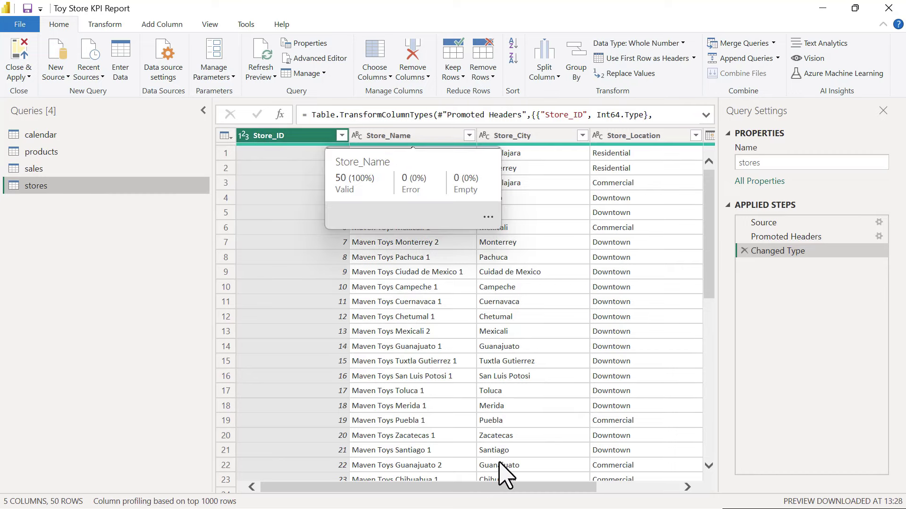
left_click_drag(511, 490, 606, 486)
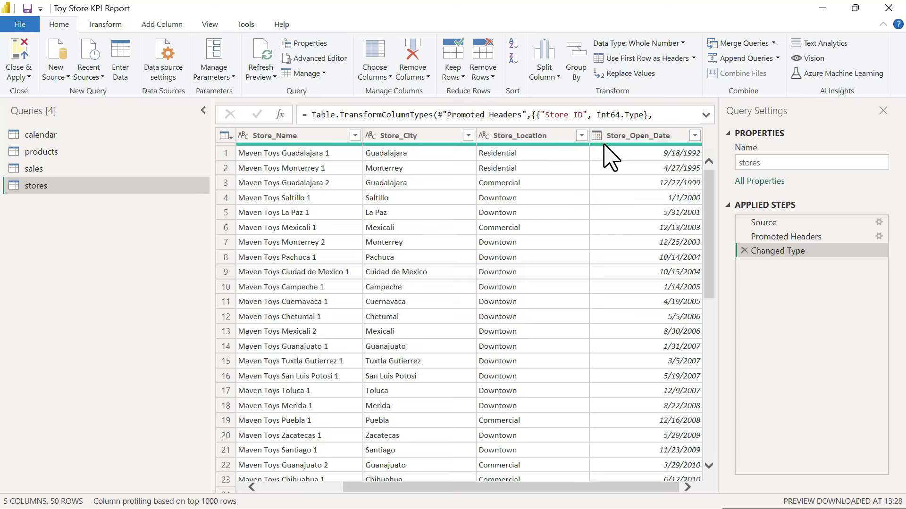
mouse_move(610, 145)
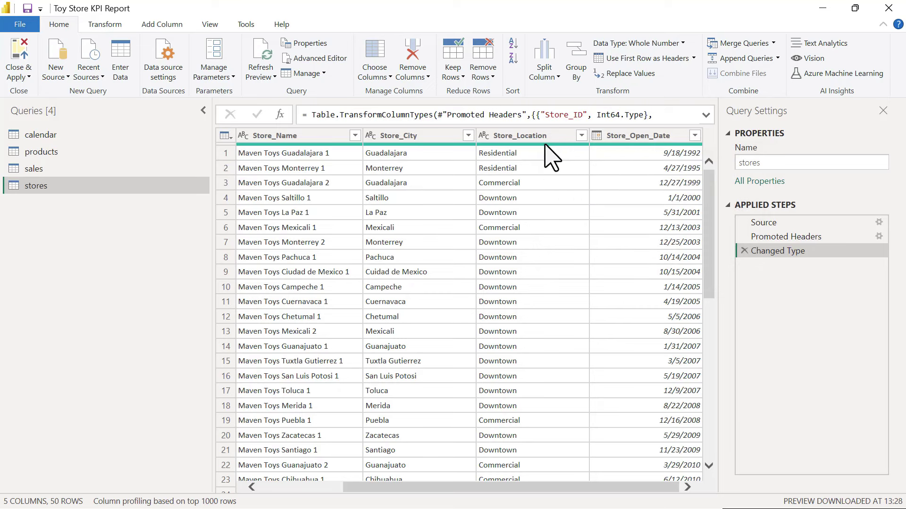
left_click_drag(615, 498, 477, 495)
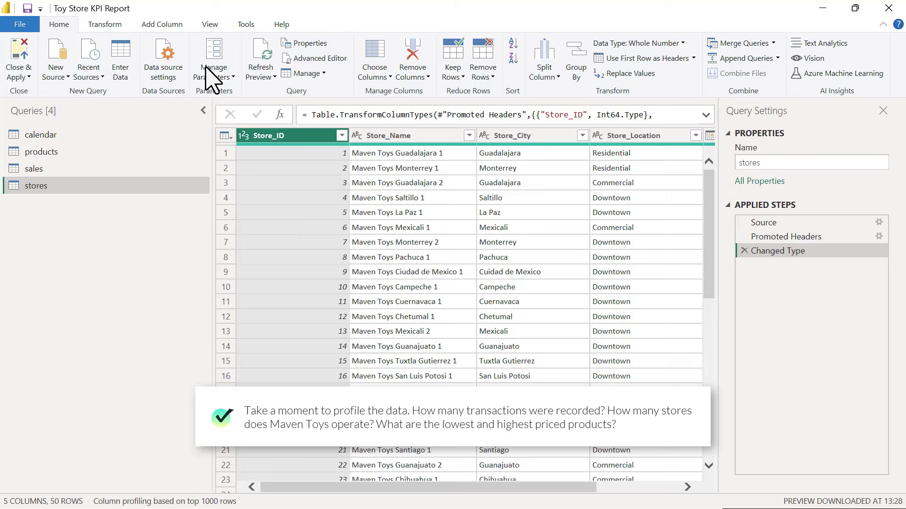
Step: Show column quality and column distribution for the stores table and examine valid, distinct and unique values per column
left_click(209, 24)
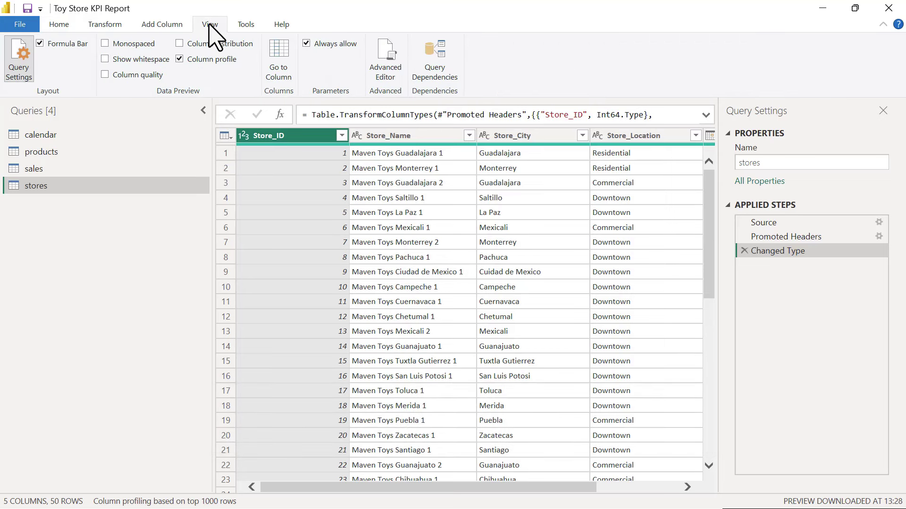
left_click(105, 74)
left_click(180, 44)
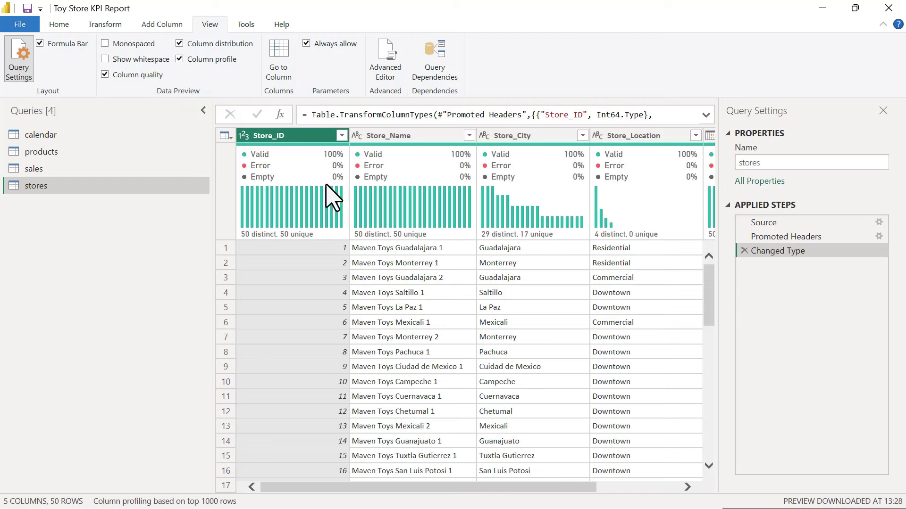
mouse_move(302, 171)
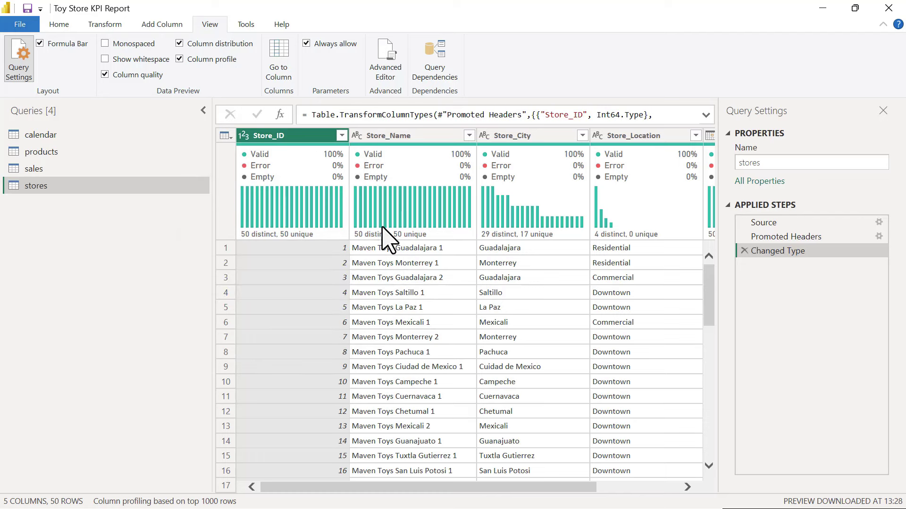
mouse_move(263, 237)
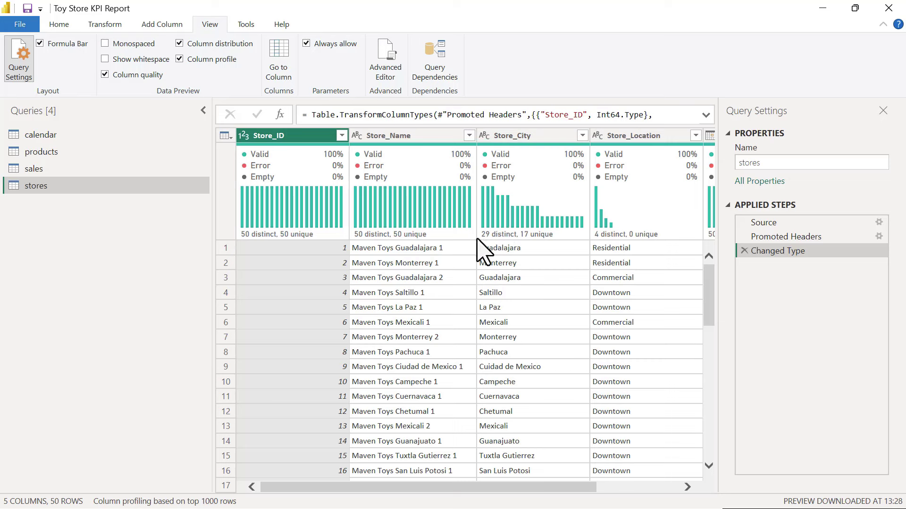
mouse_move(489, 237)
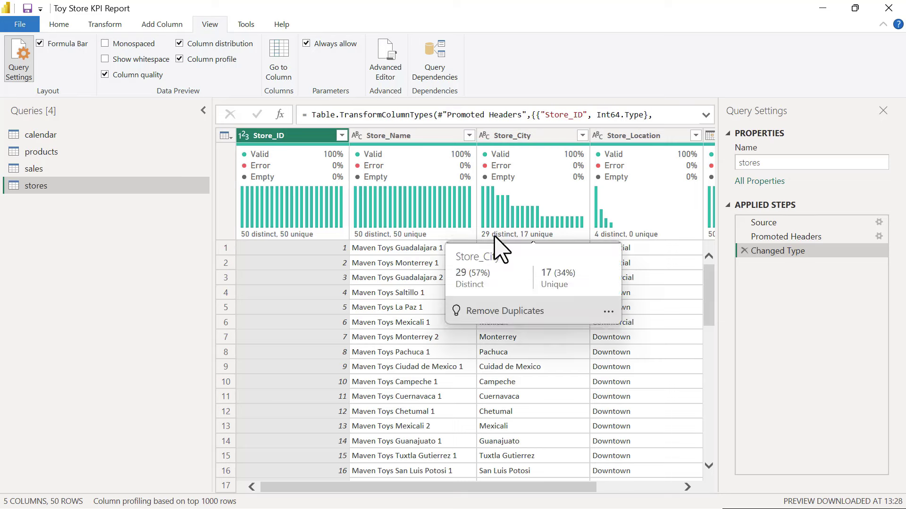
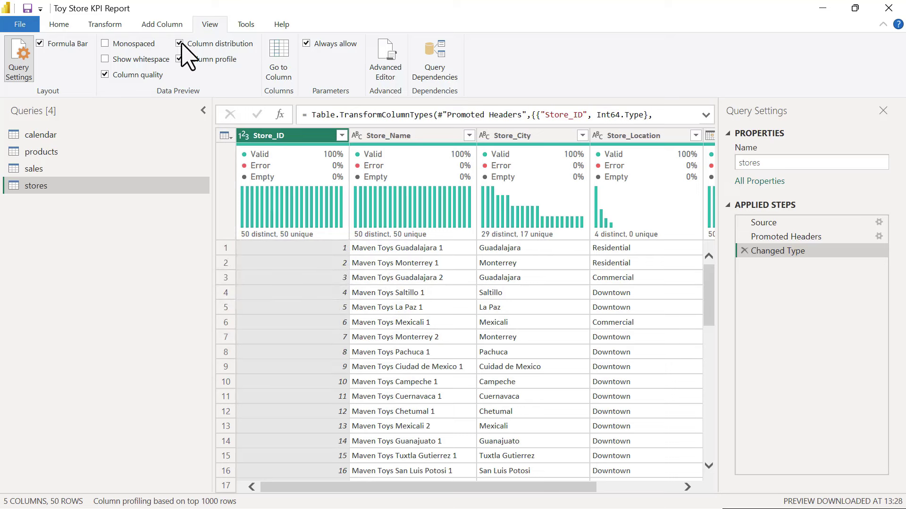
Step: Hide column quality and distribution, and examine the column profile statistics of Store_ID and Store_Name in the stores table
left_click(180, 44)
left_click(105, 75)
left_click(313, 141)
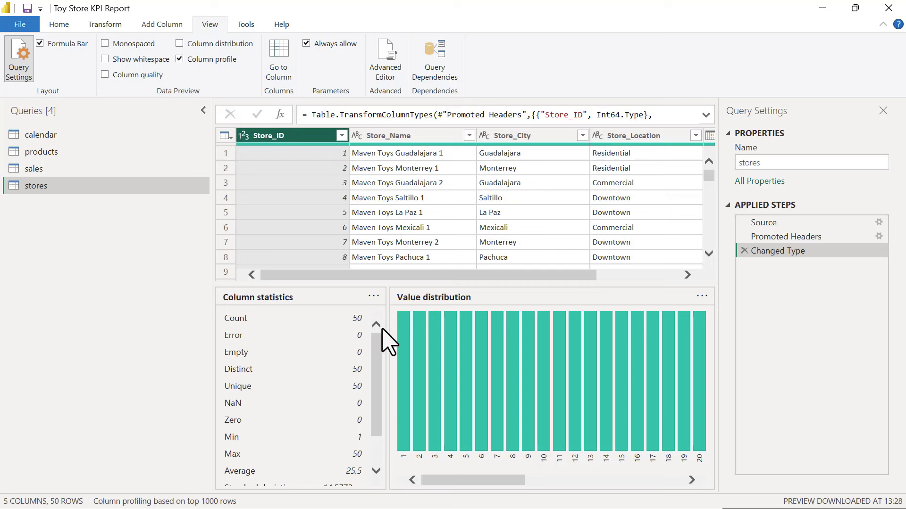
left_click(418, 136)
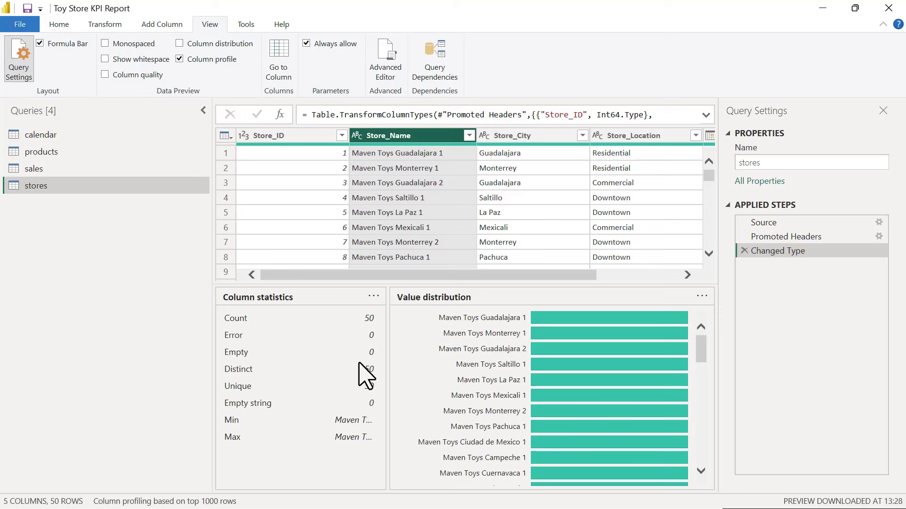
Step: Profile the Sale_ID column of the sales table based on the entire data set
left_click(41, 169)
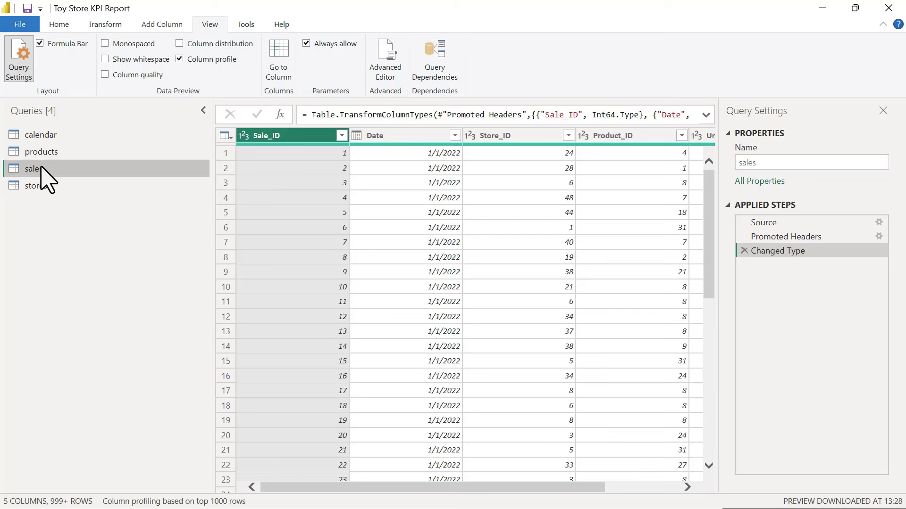
left_click(299, 149)
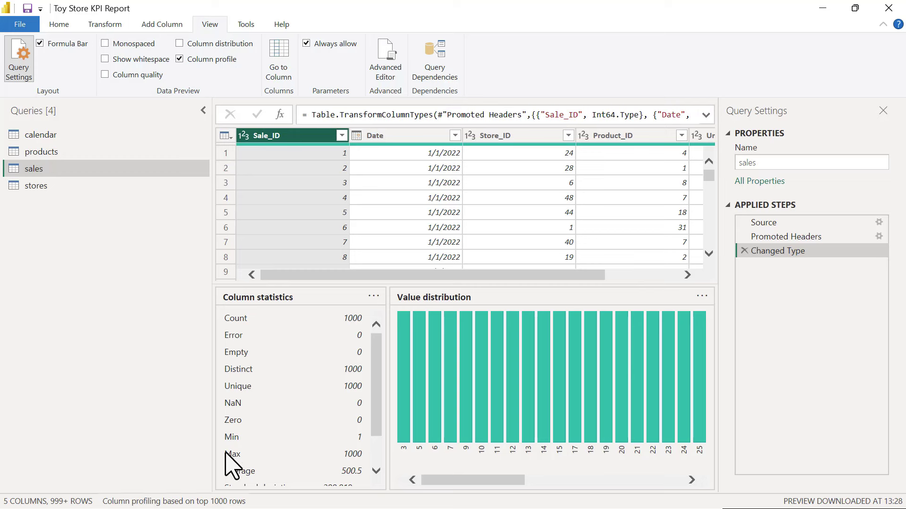
left_click(211, 502)
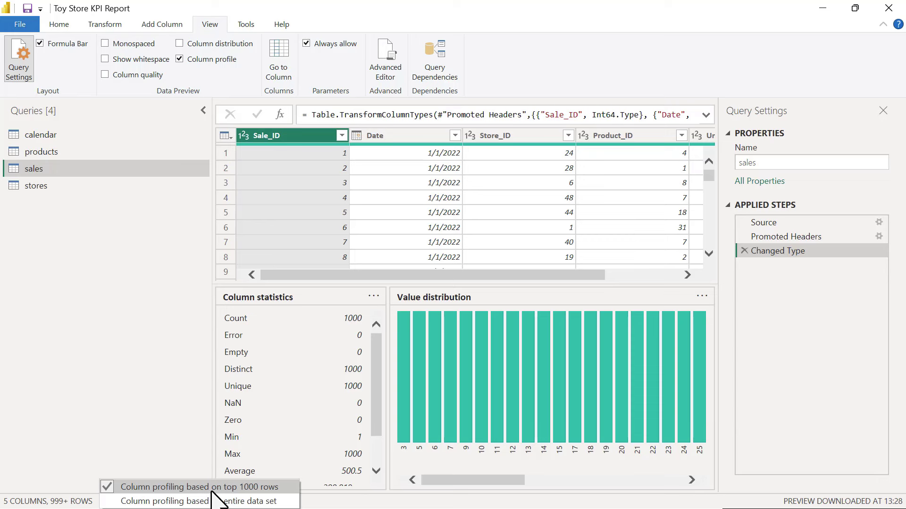
left_click(220, 503)
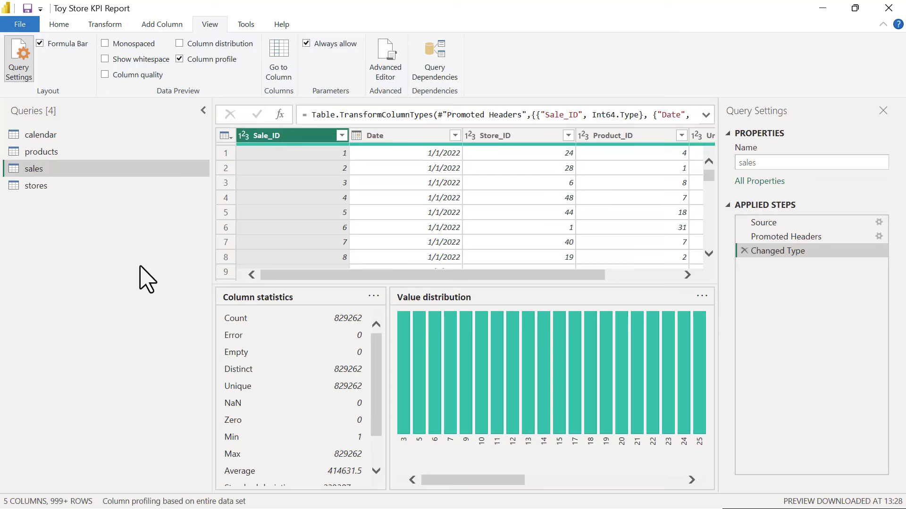
Step: Examine the column statistics and value distribution of Product_Price in the products table
left_click(65, 155)
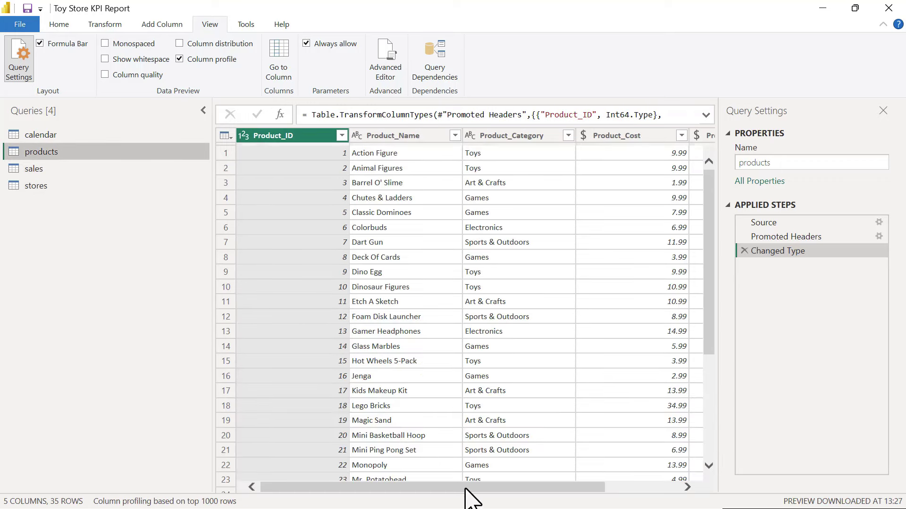
left_click_drag(470, 498, 581, 496)
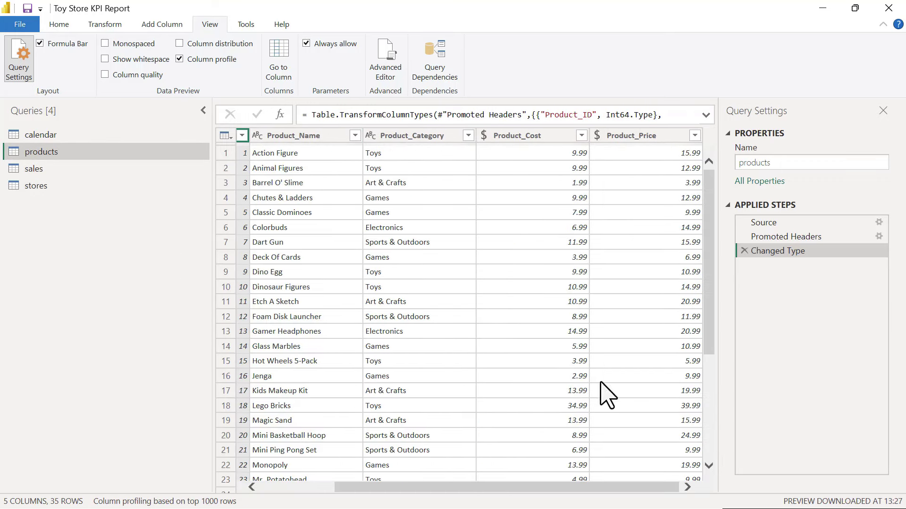
left_click(660, 147)
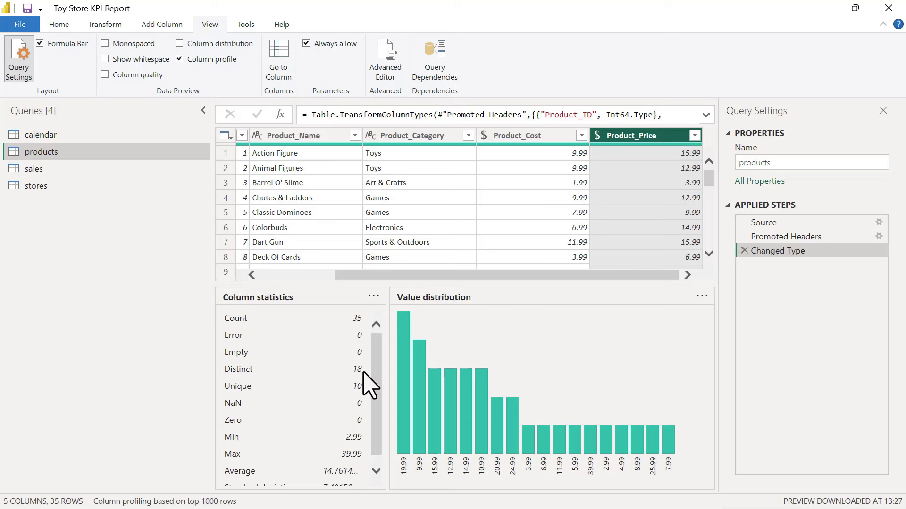
scroll(364, 388, "down", 1)
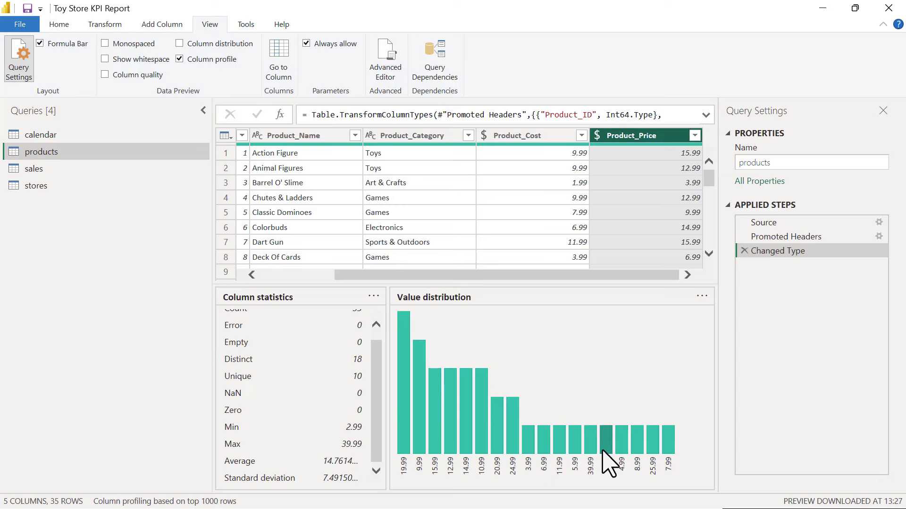
Step: Filter the products by Product_Price 2.99 and by 39.99 in turn to identify the matching products, removing each filter after checking
mouse_move(606, 448)
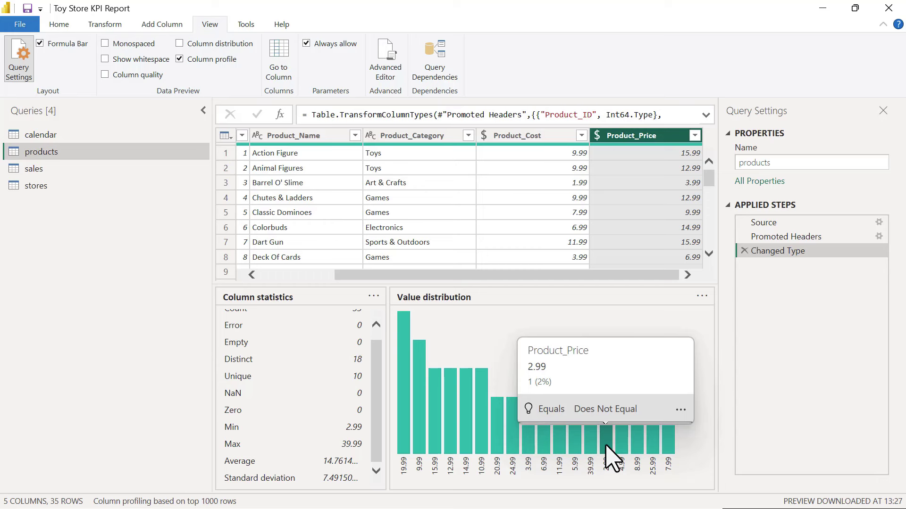
left_click(555, 410)
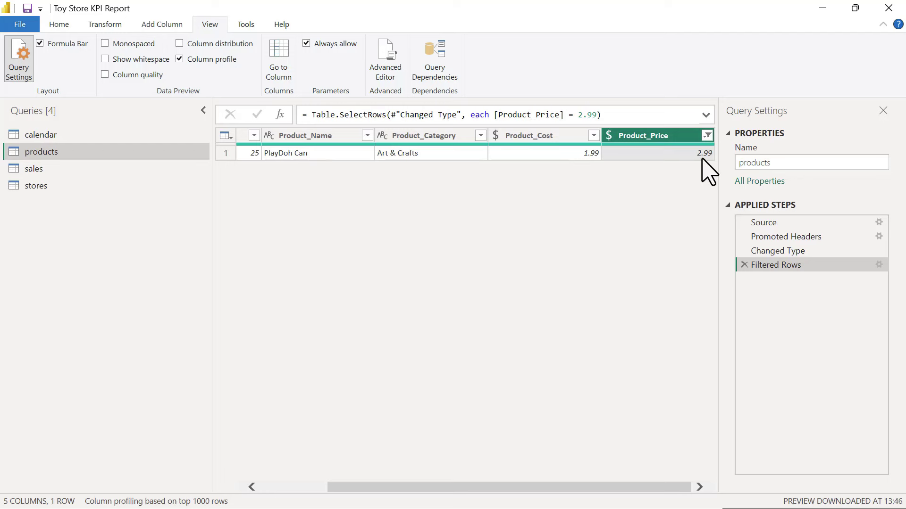
left_click(744, 265)
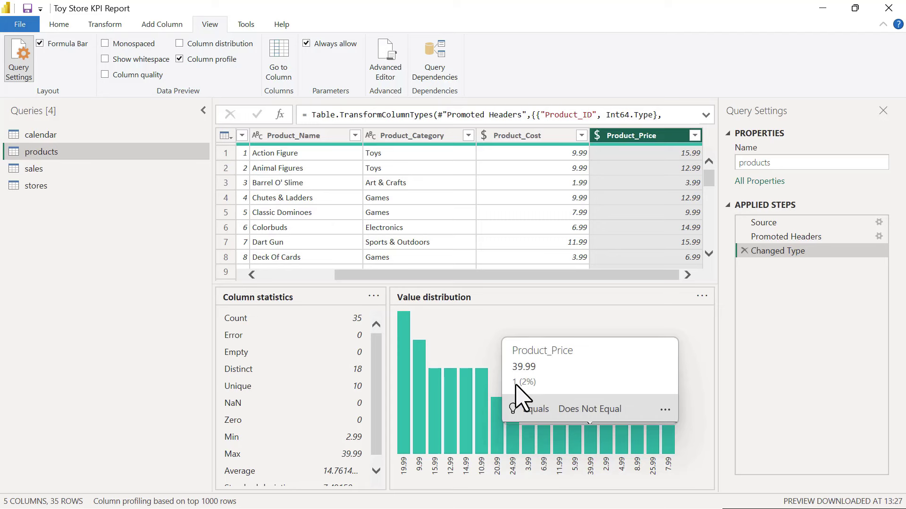
left_click(539, 410)
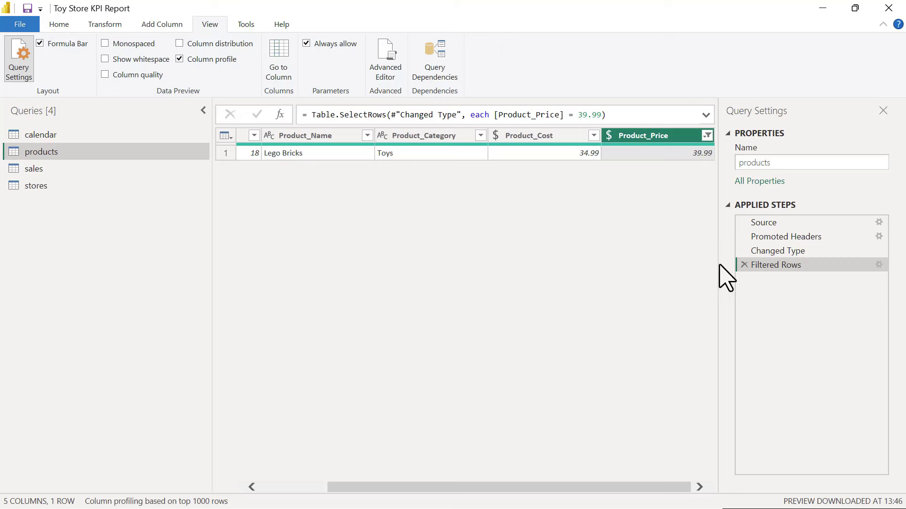
left_click(744, 265)
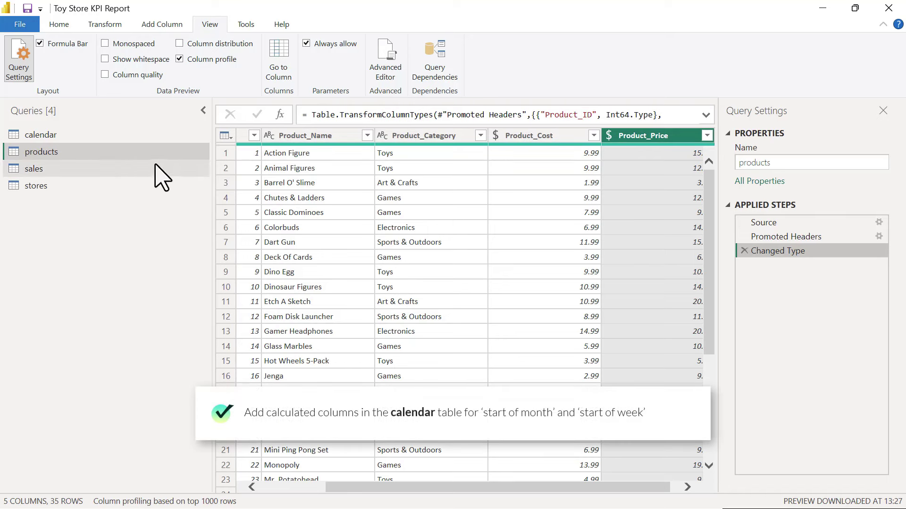
Step: Add a Start of Month column to the calendar table based on its Date column
left_click(87, 138)
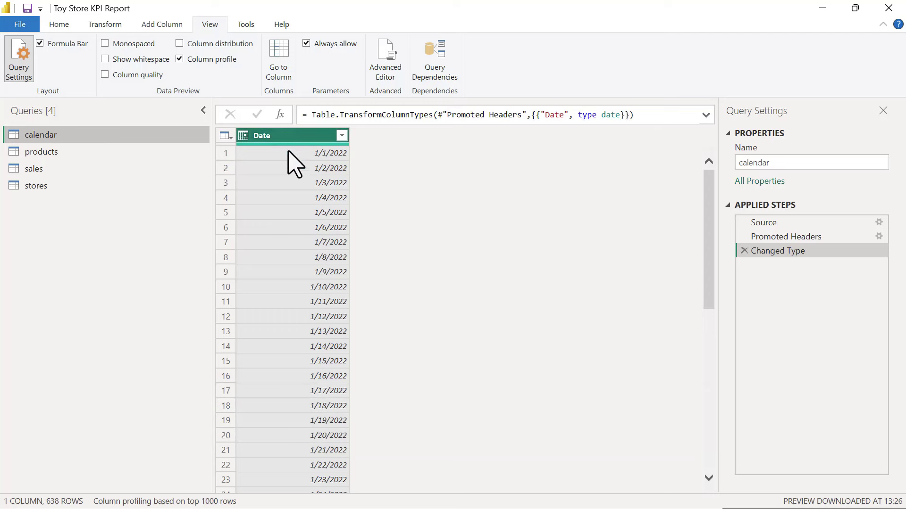
left_click(151, 27)
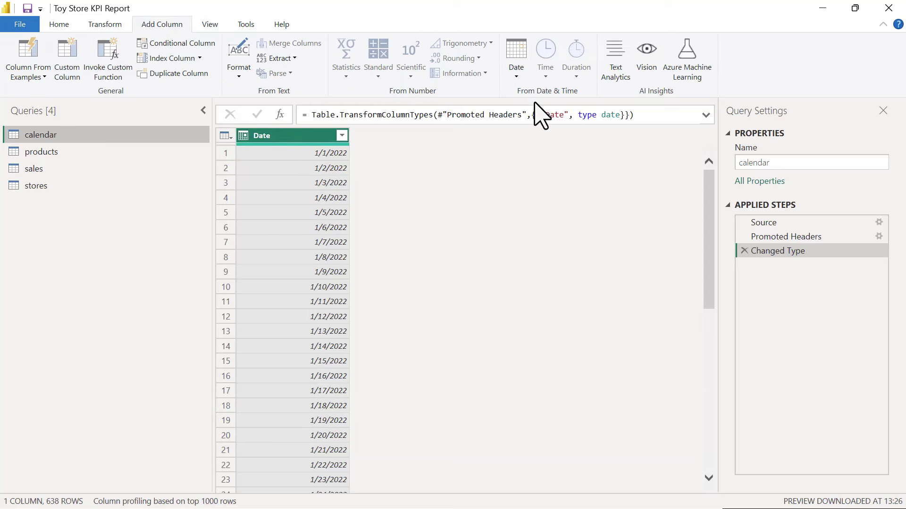
left_click(519, 79)
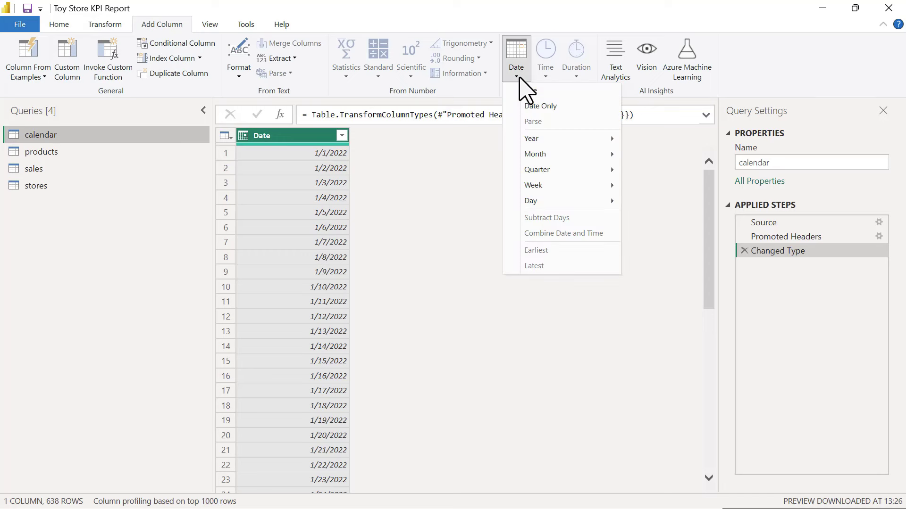
mouse_move(555, 154)
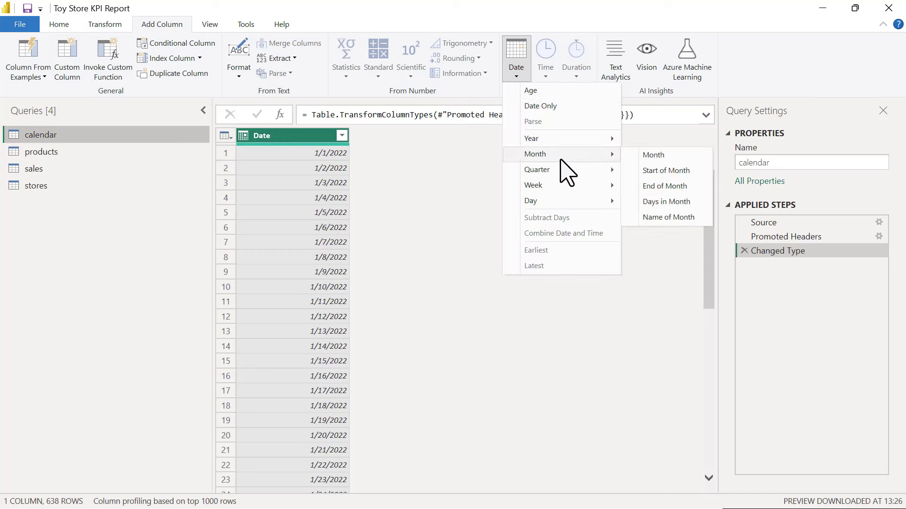
left_click(666, 171)
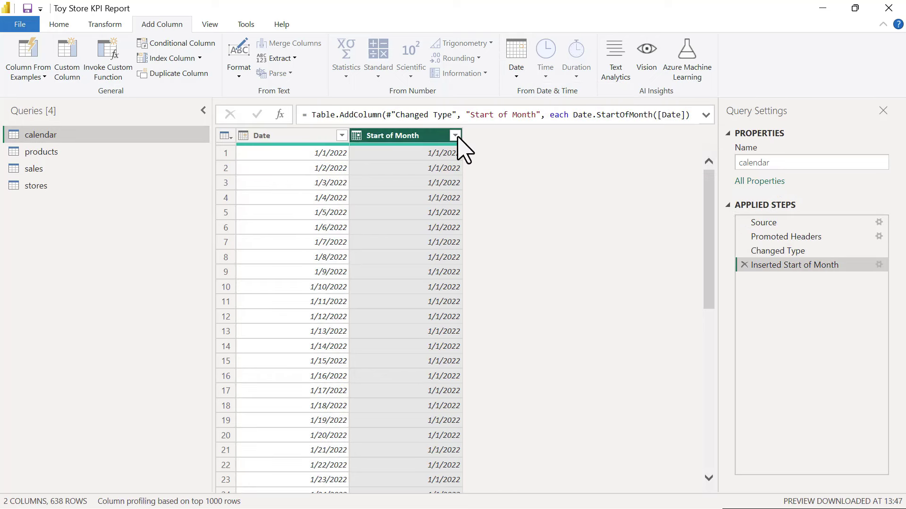
Step: Add a Start of Week column to the calendar table based on its Date column
left_click(319, 137)
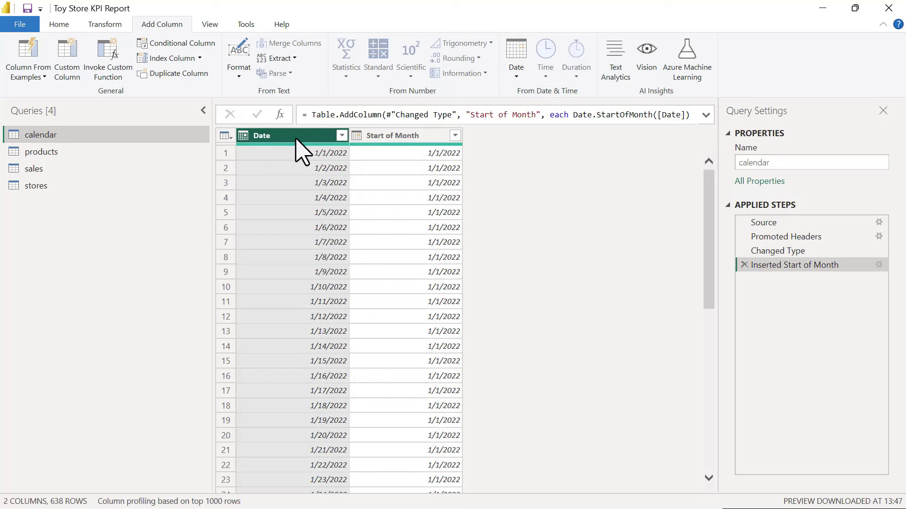
left_click(516, 75)
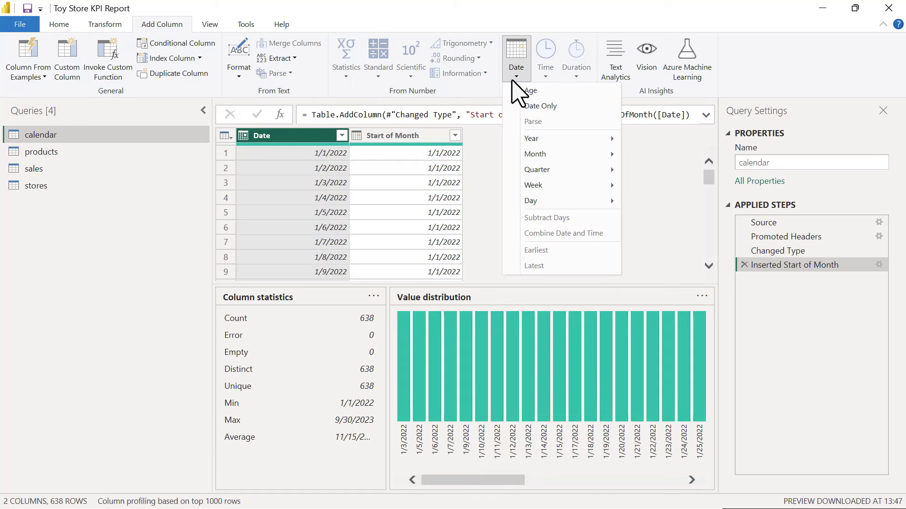
mouse_move(561, 187)
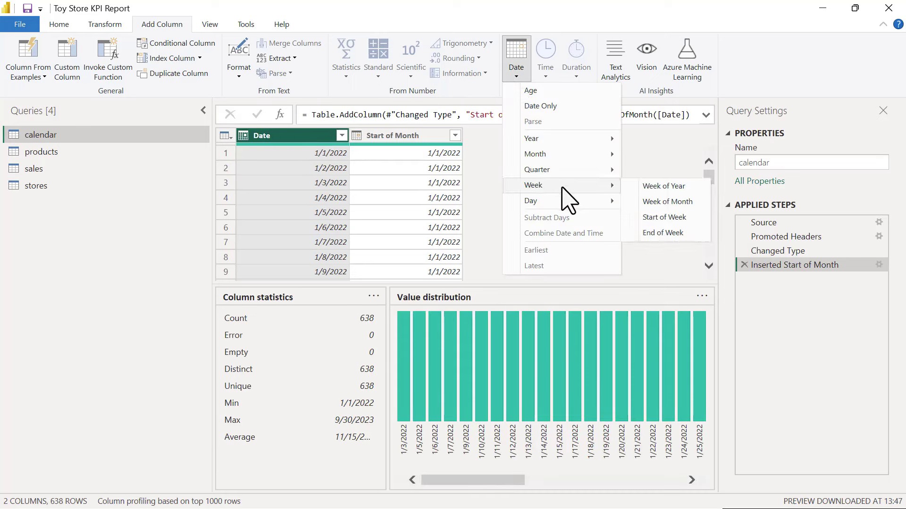
left_click(676, 218)
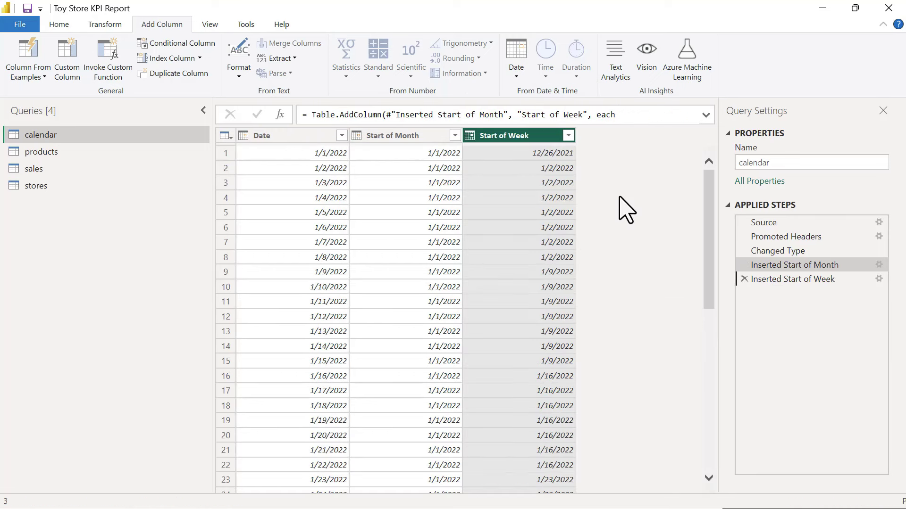
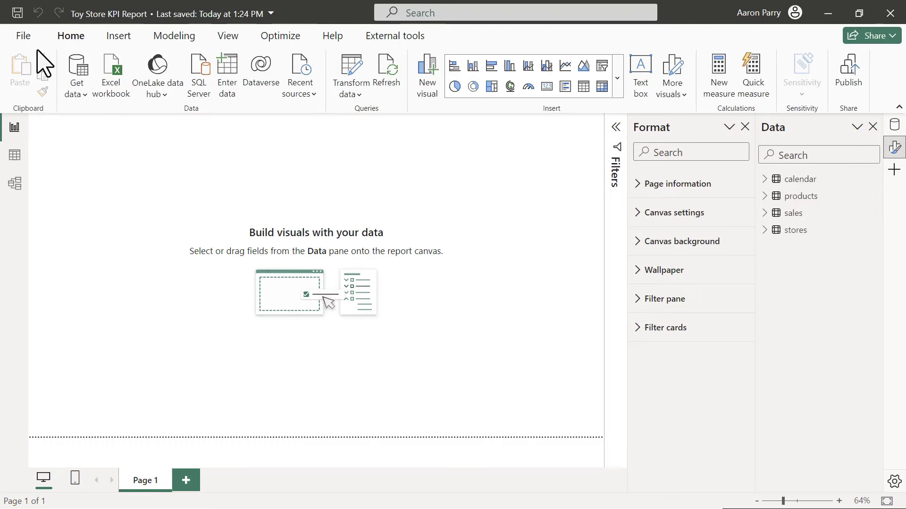
Step: In the model view, line up the calendar, products and stores tables in one row and place the sales table below them
left_click(16, 184)
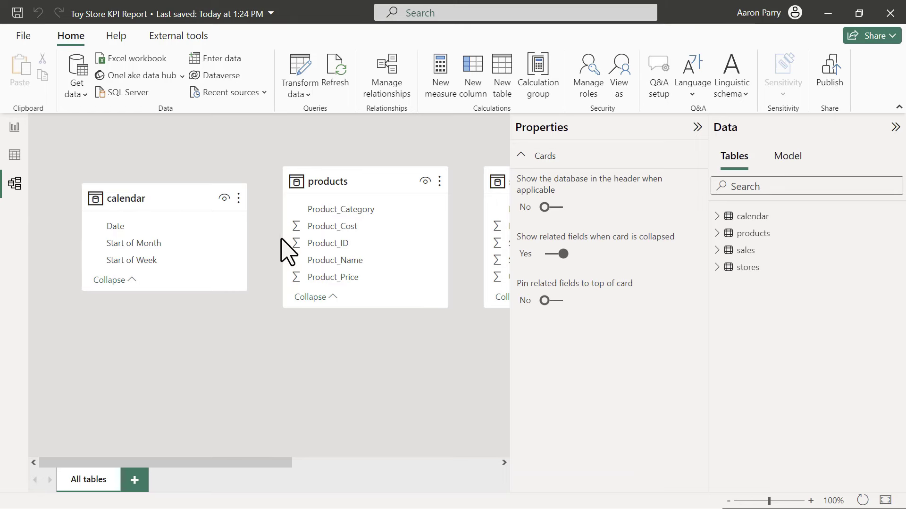
scroll(306, 361, "down", 2)
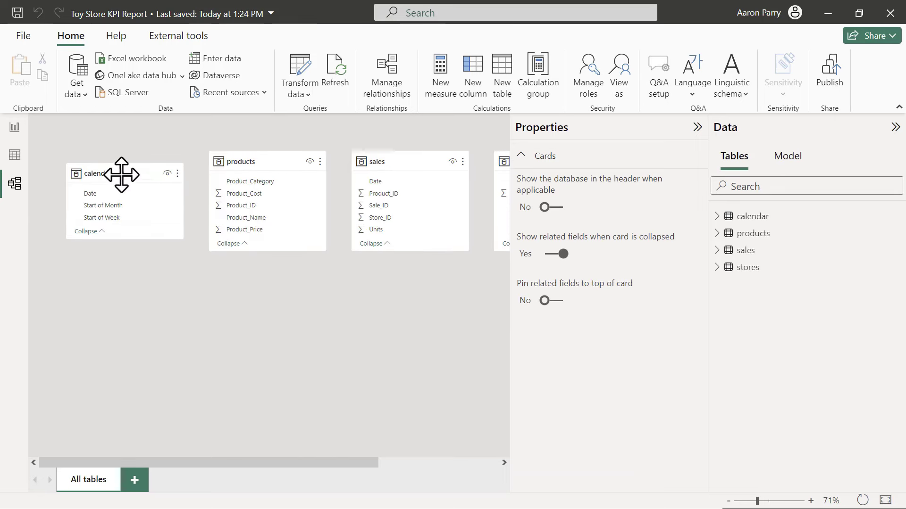
mouse_move(121, 178)
left_mouse_down()
mouse_move(113, 212)
mouse_move(111, 168)
left_mouse_up()
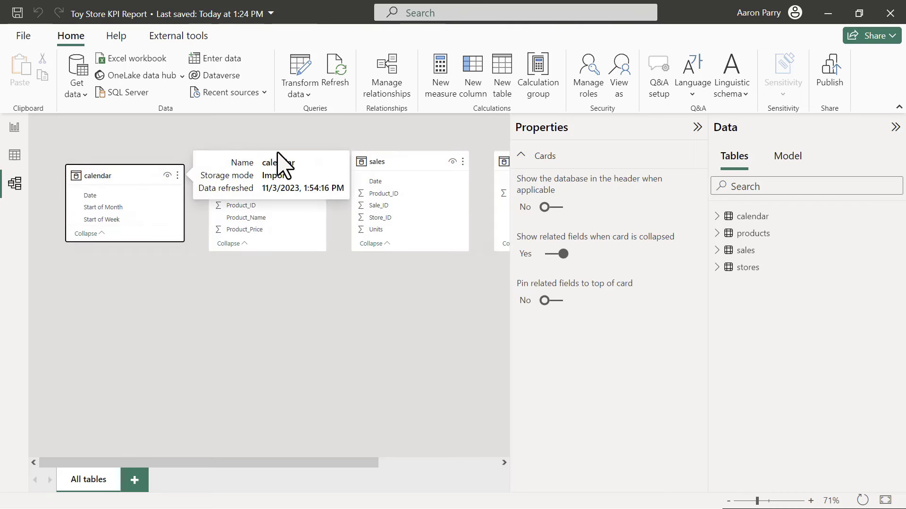
left_click_drag(277, 158, 268, 174)
left_click_drag(402, 160, 226, 371)
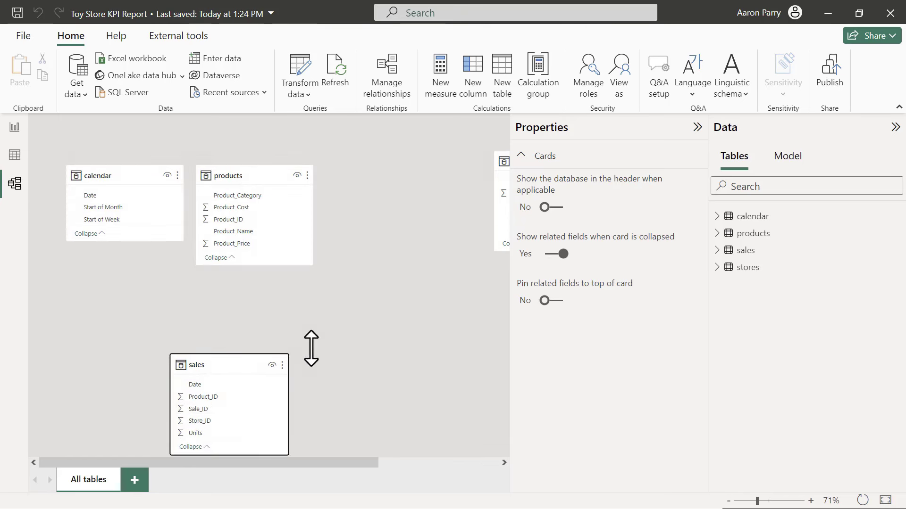
left_click_drag(325, 462, 367, 463)
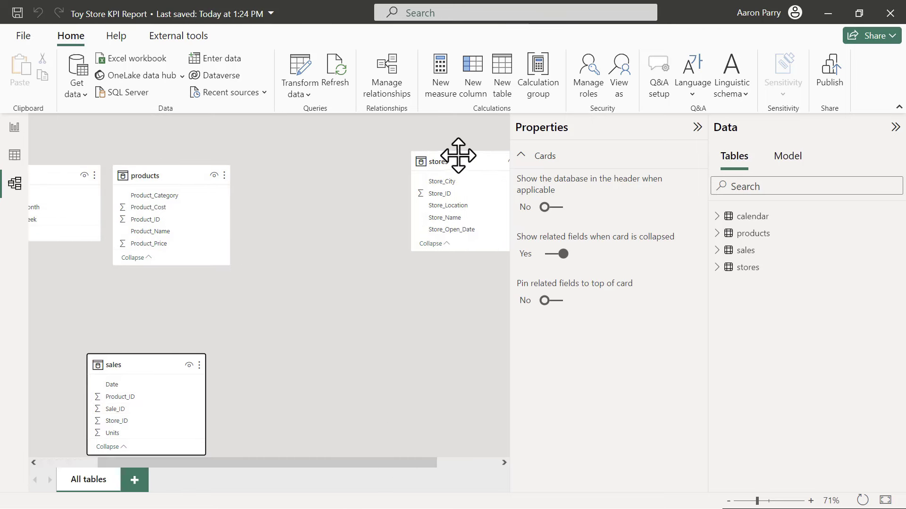
left_click_drag(456, 155, 378, 174)
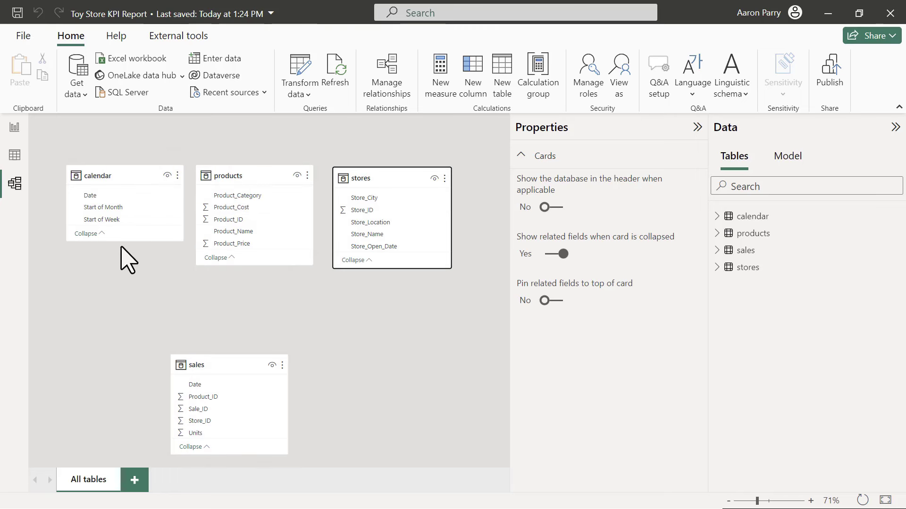
Step: Lengthen the calendar table card to match its neighbours, align stores with the row and centre sales beneath products
left_click_drag(123, 239, 125, 264)
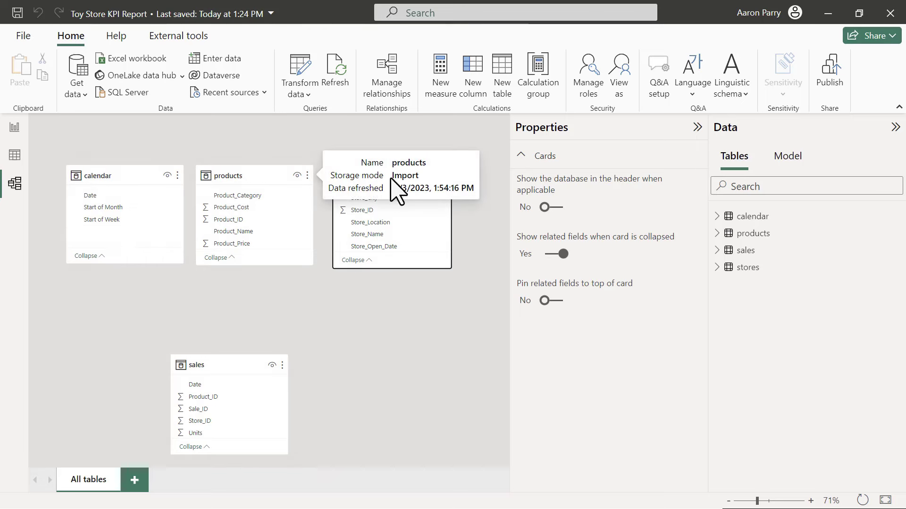
left_click_drag(401, 208, 397, 205)
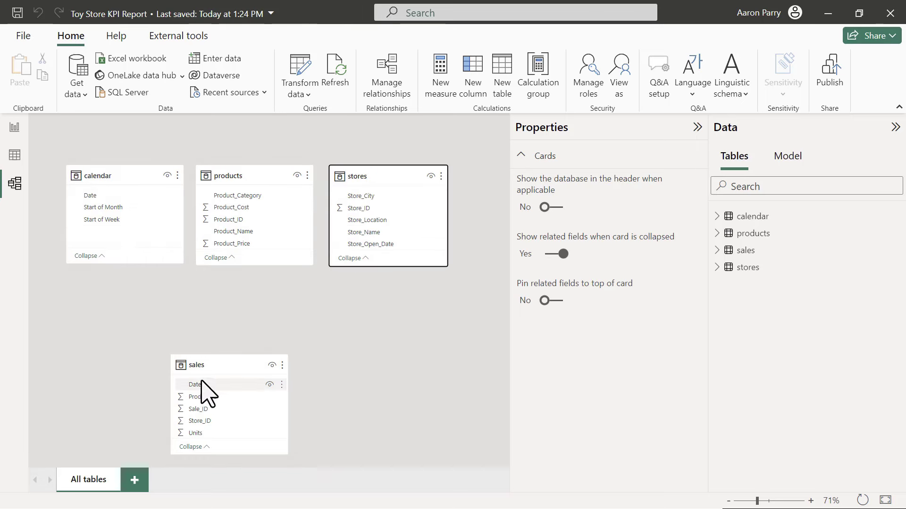
left_click_drag(248, 370, 271, 354)
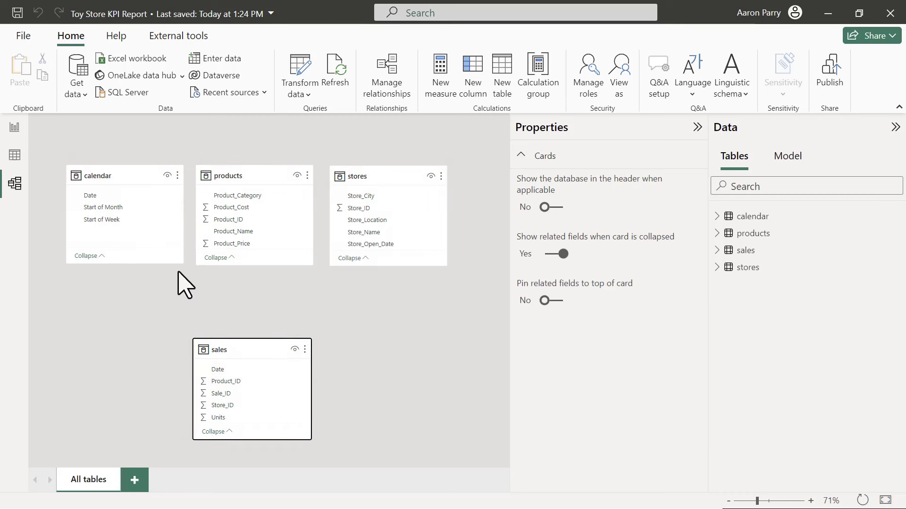
Step: Create relationships from the sales table to calendar on Date, to products on Product_ID and to stores on Store_ID
left_click_drag(94, 198, 227, 371)
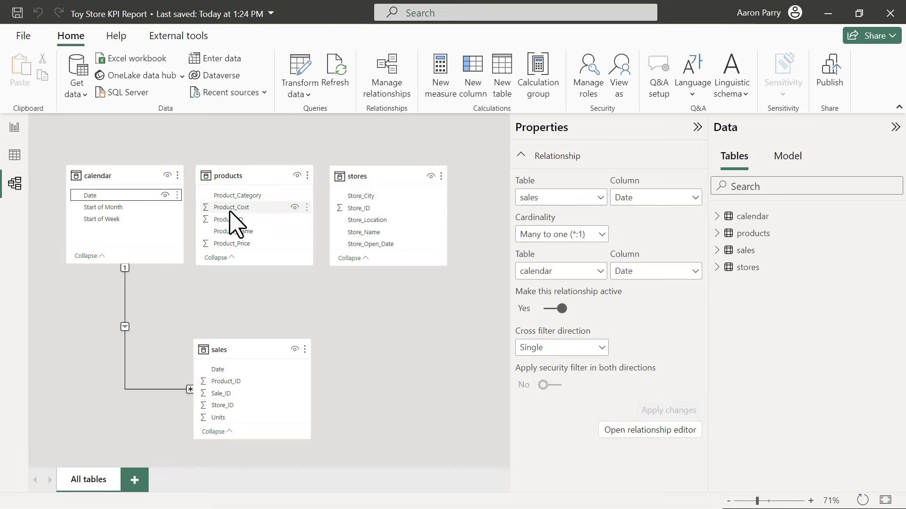
left_click_drag(232, 219, 227, 382)
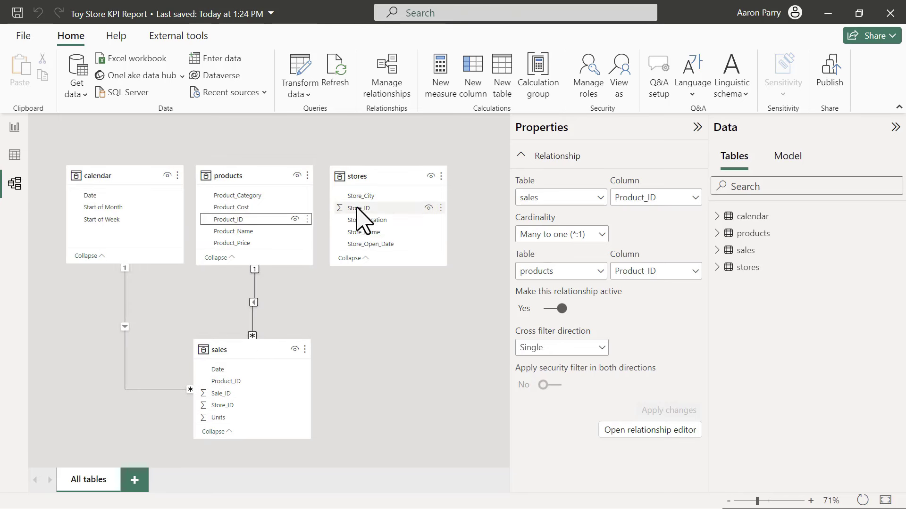
left_click_drag(362, 208, 241, 407)
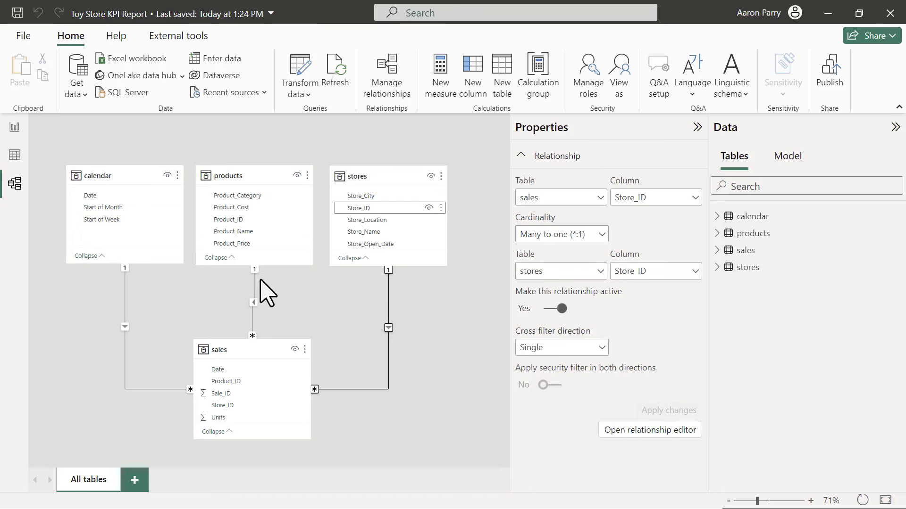
left_click(254, 297)
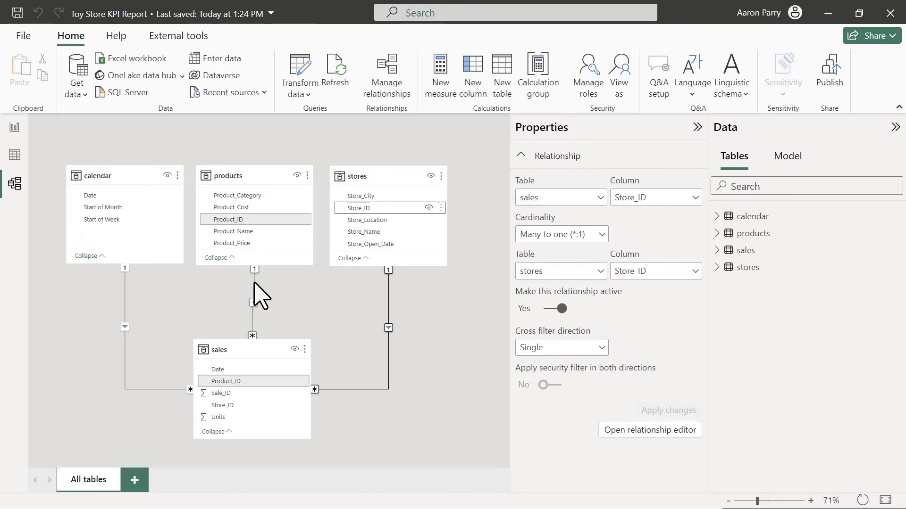
left_click(387, 303)
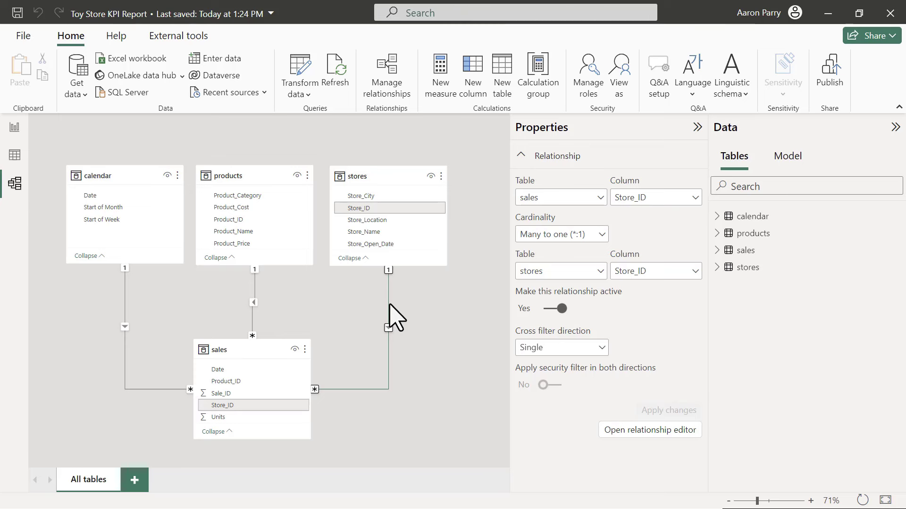
left_click(431, 327)
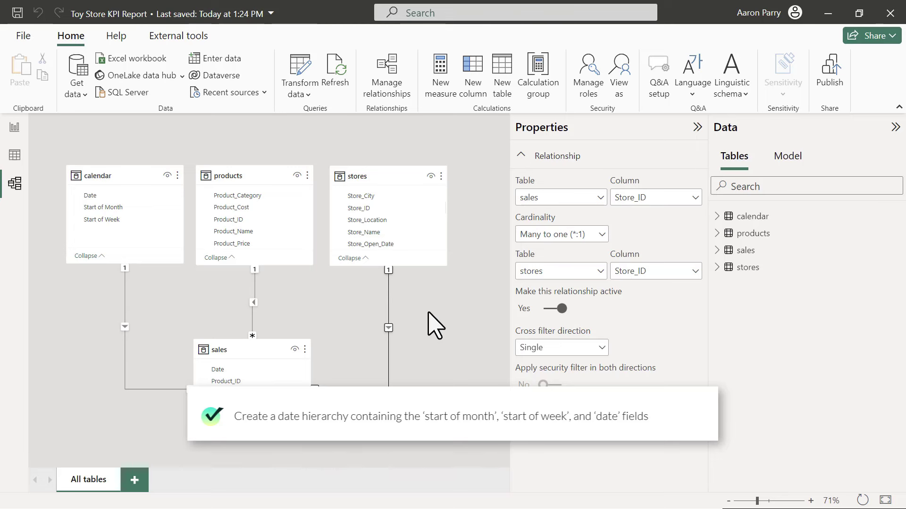
Step: Create a hierarchy in the calendar table from its Start of Month field
left_click(140, 171)
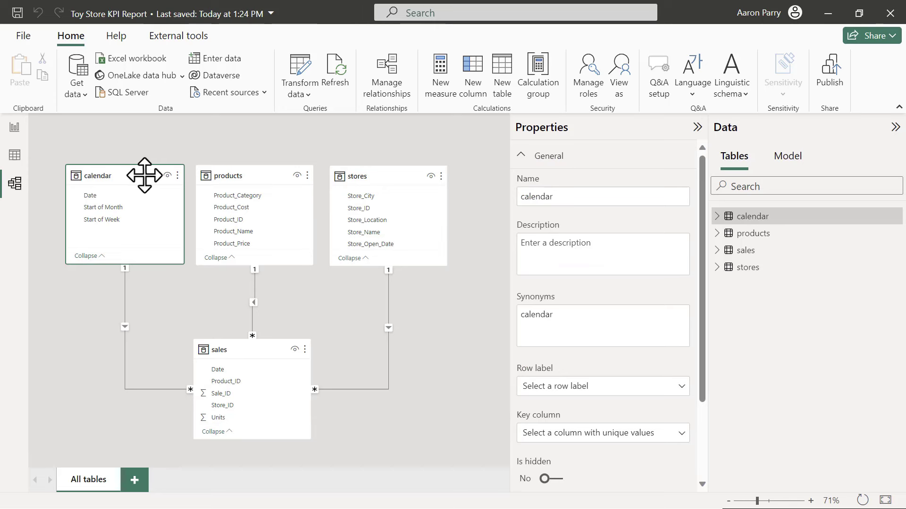
left_click(721, 217)
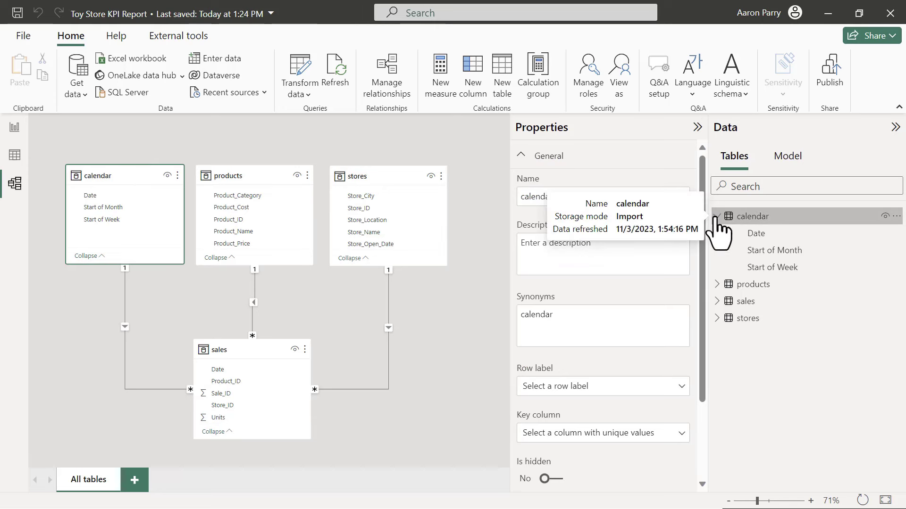
right_click(765, 257)
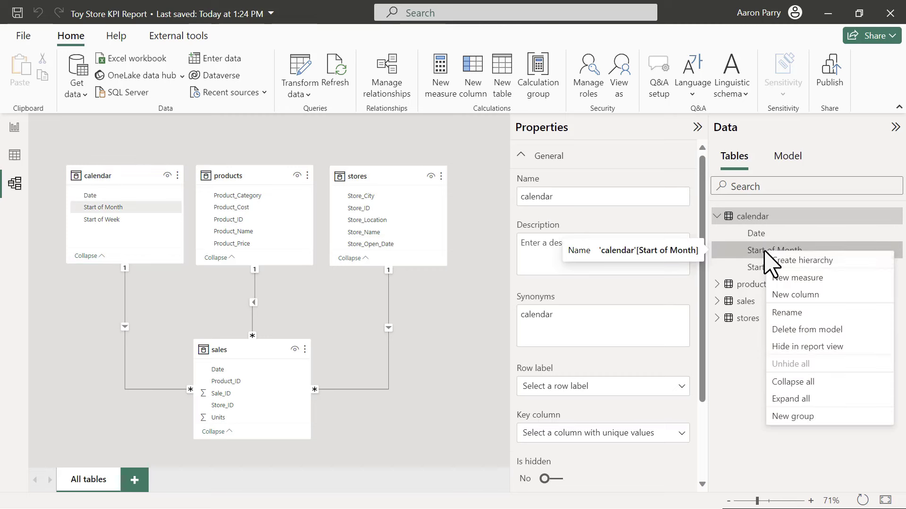
left_click(800, 265)
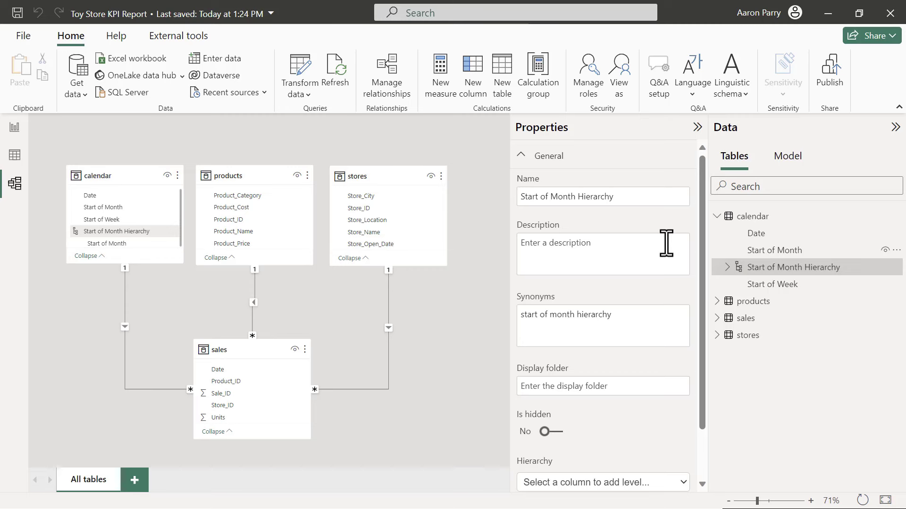
Step: Add Start of Week and Date as further levels of the calendar hierarchy, apply the level changes and expand it to check
scroll(667, 253, "down", 2)
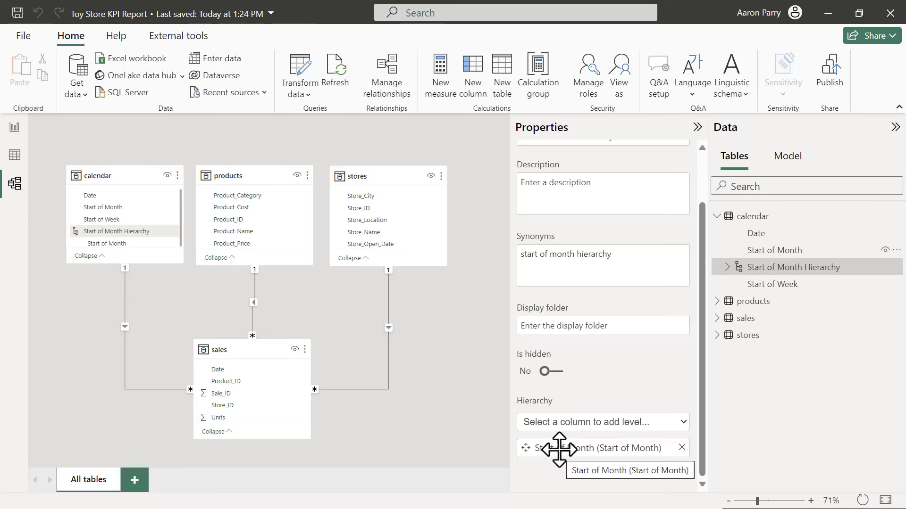
left_click(679, 422)
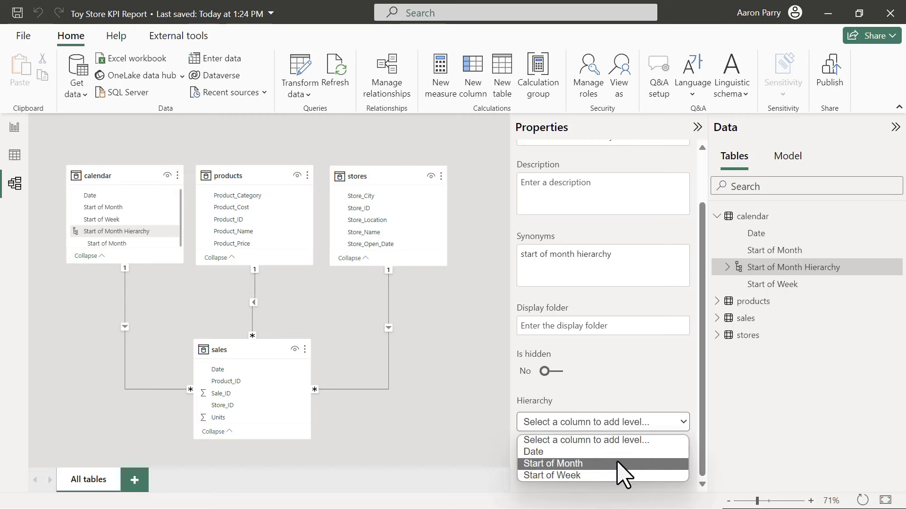
left_click(612, 475)
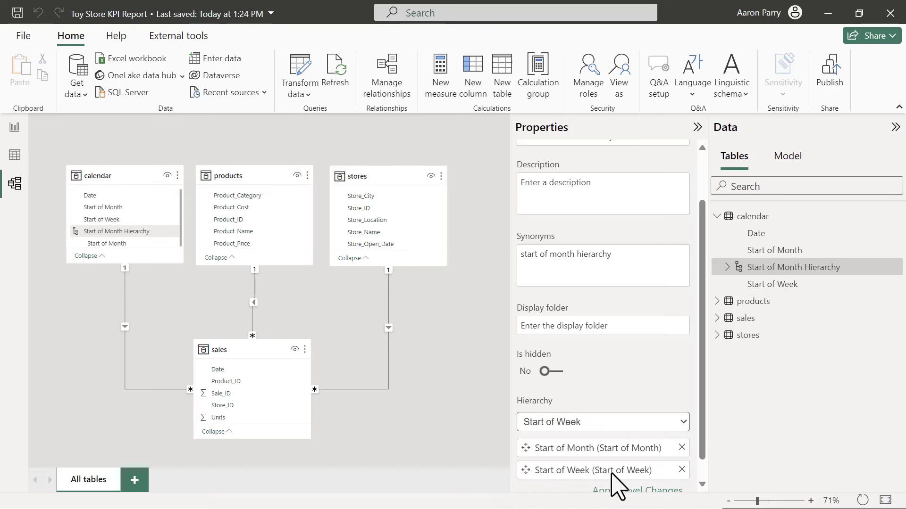
left_click(680, 420)
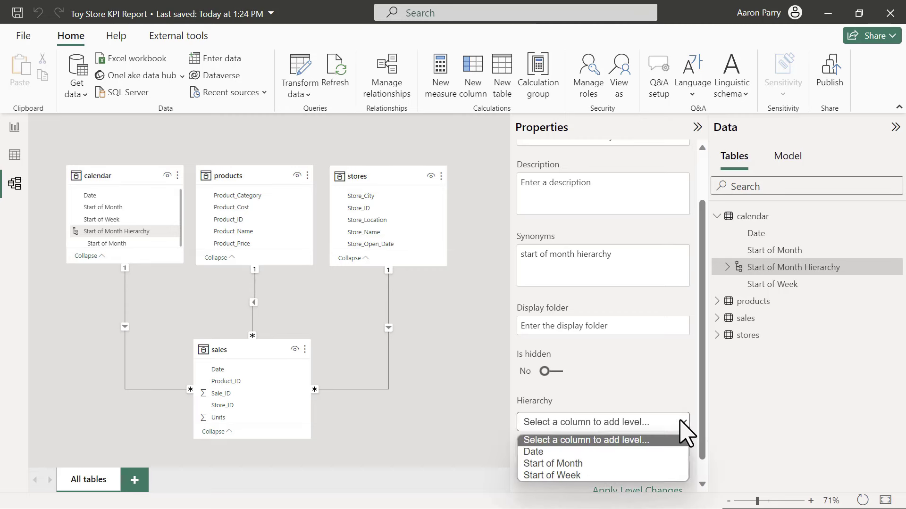
left_click(621, 453)
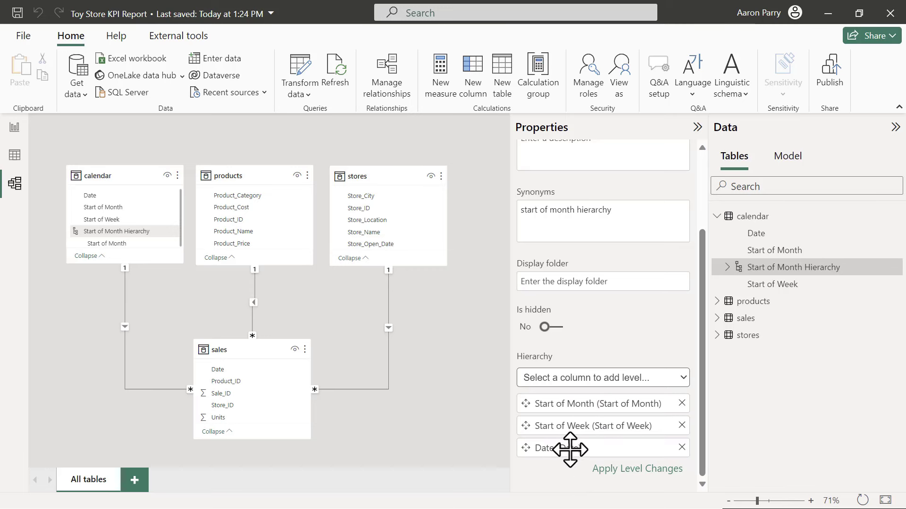
left_click(621, 472)
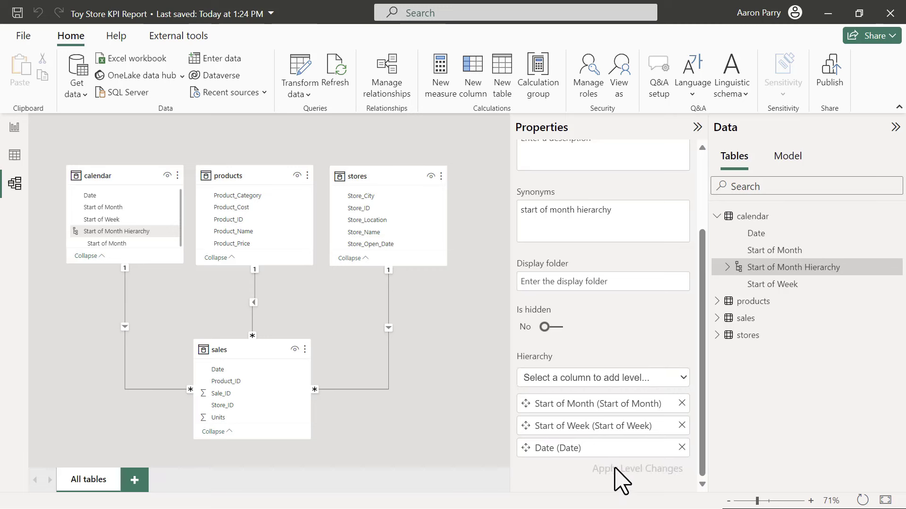
left_click(727, 267)
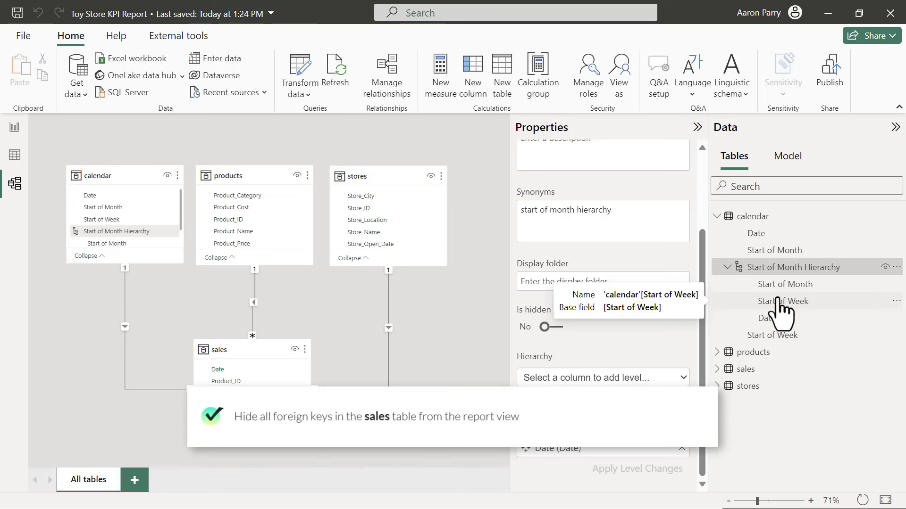
Step: Lengthen the sales table card and hide its Date field from the report view
left_click(274, 340)
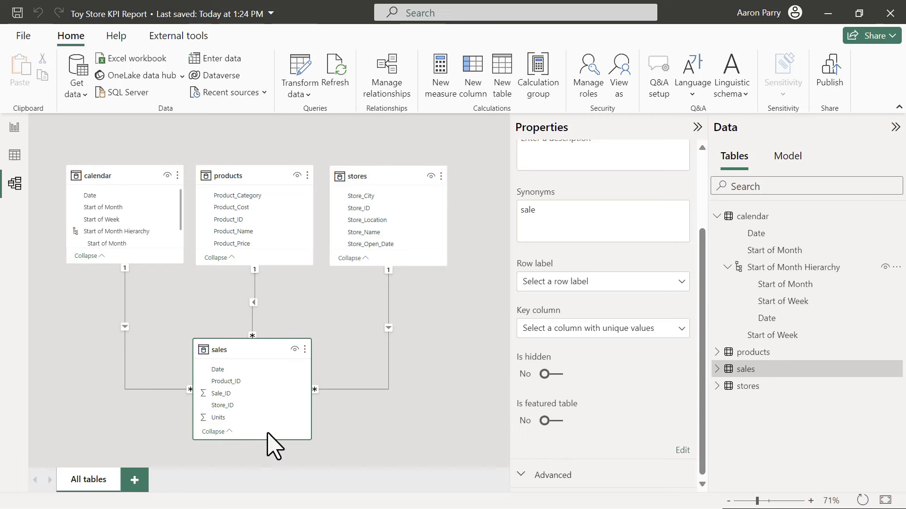
left_click_drag(271, 441, 271, 462)
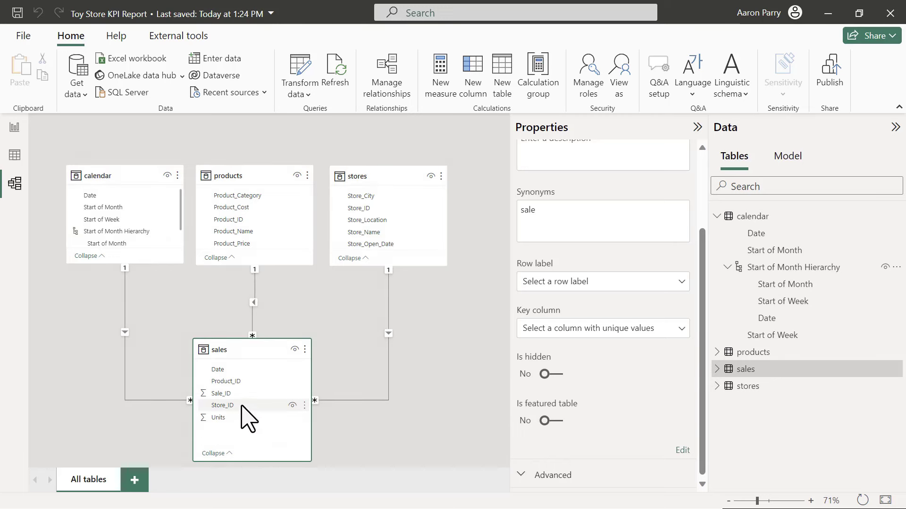
left_click(232, 372)
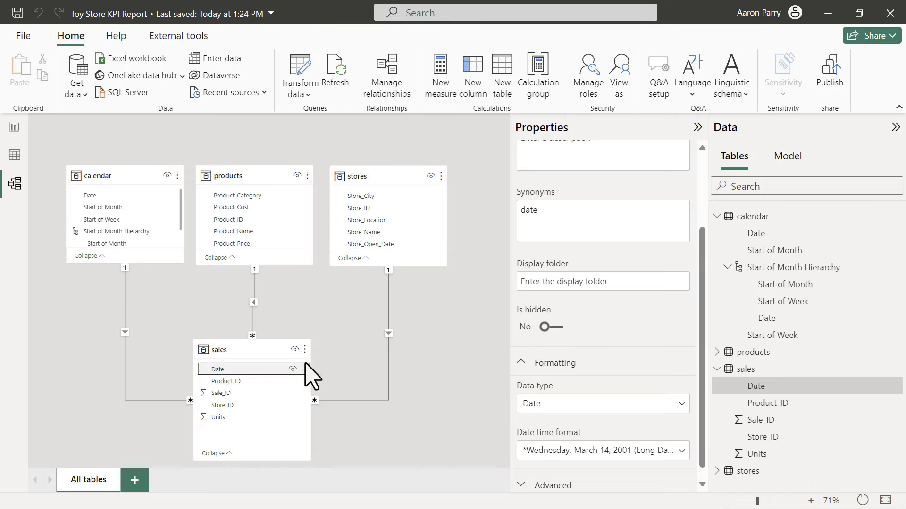
left_click(549, 327)
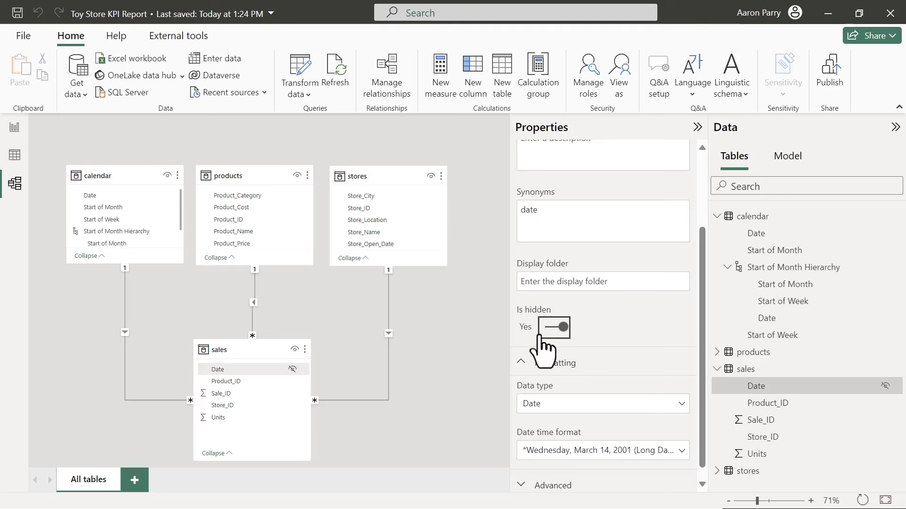
left_click(292, 370)
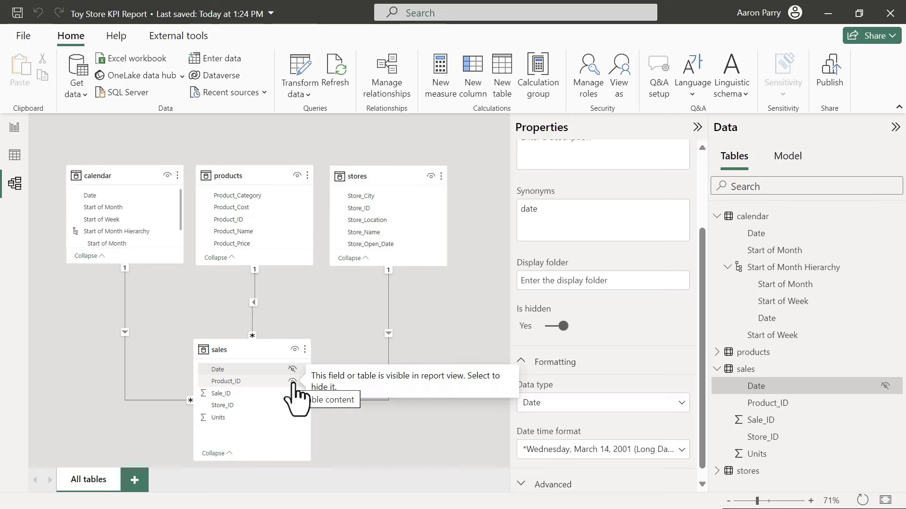
Step: Hide the Product_ID and Store_ID foreign keys of the sales table from the report view
left_click(292, 383)
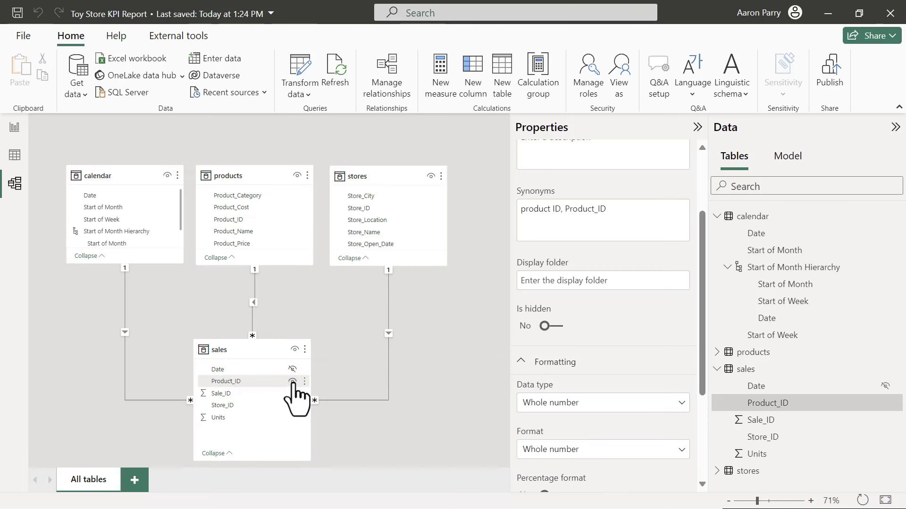
left_click(292, 382)
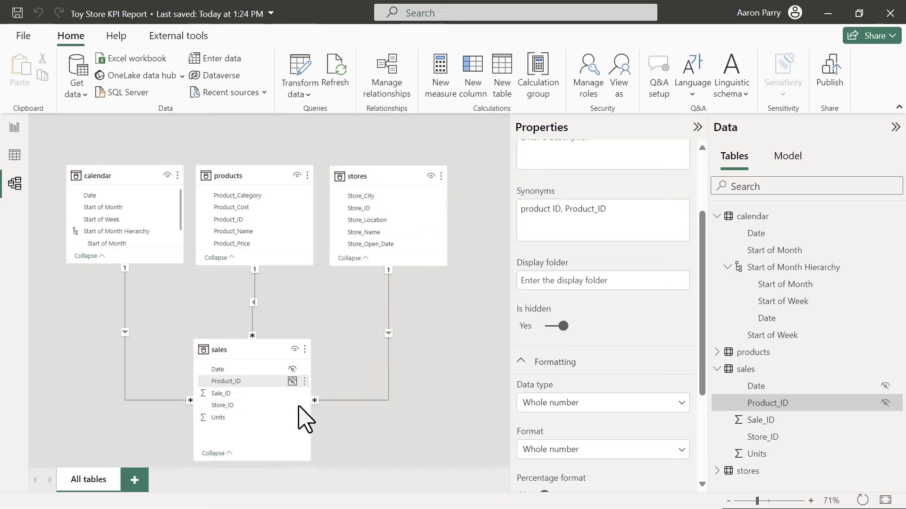
right_click(261, 409)
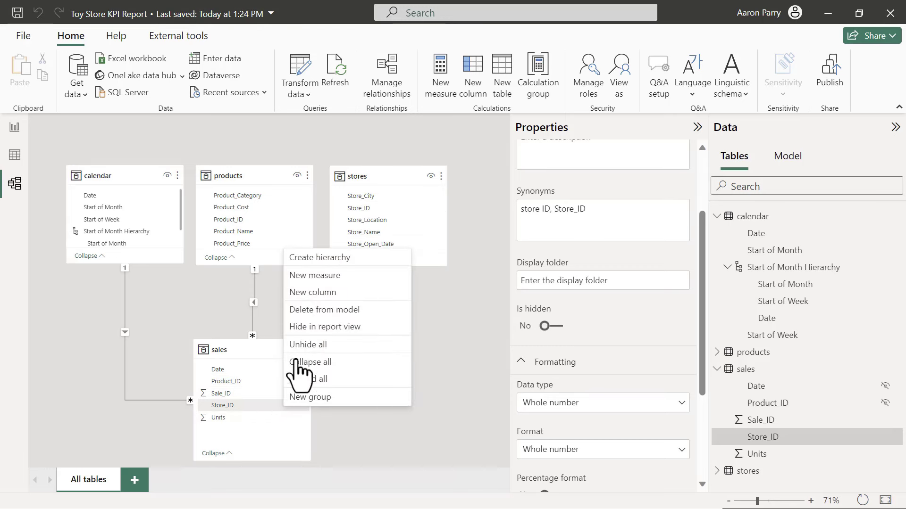
left_click(360, 328)
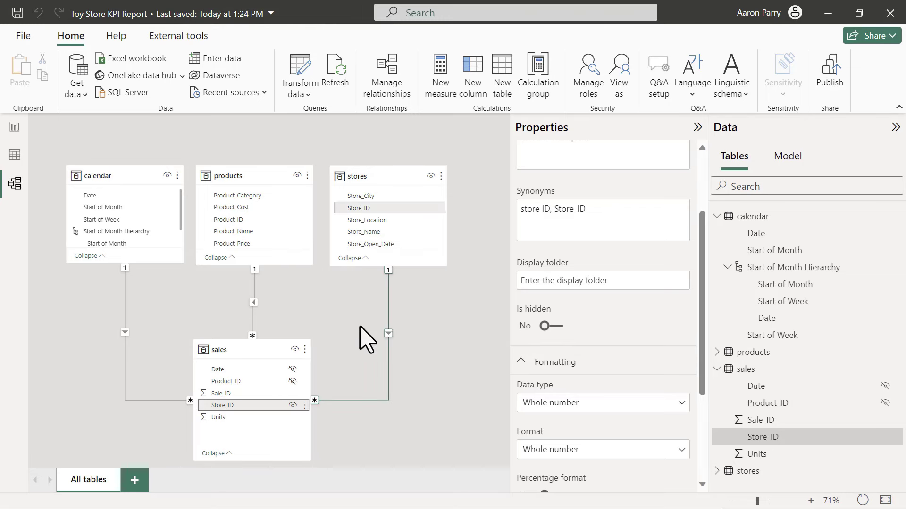
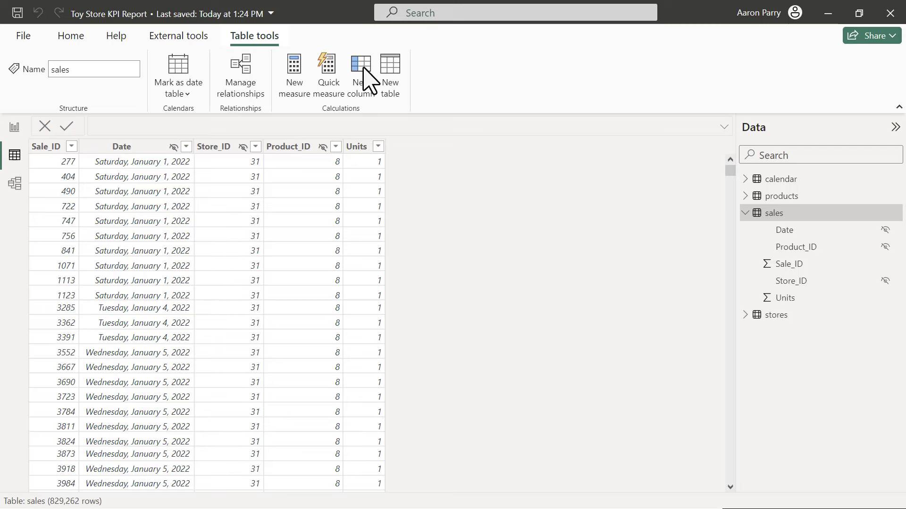
Step: Add a calculated column Cost to the sales table that returns the related products[Product_Cost] value
left_click(364, 70)
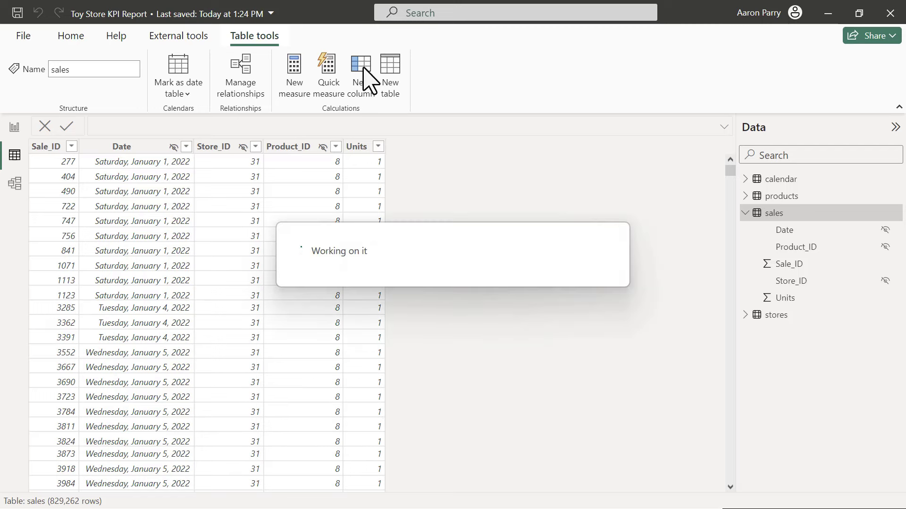
type("Cost")
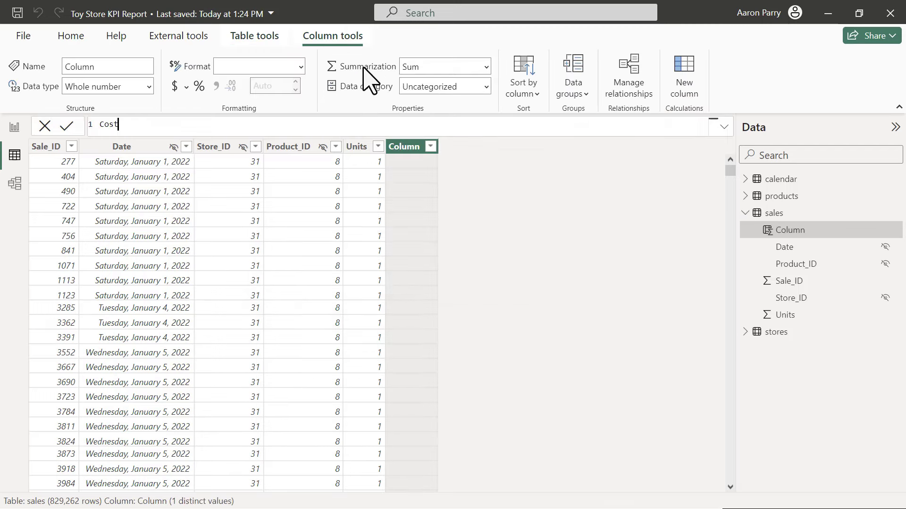
type(" =")
key("shift+Return")
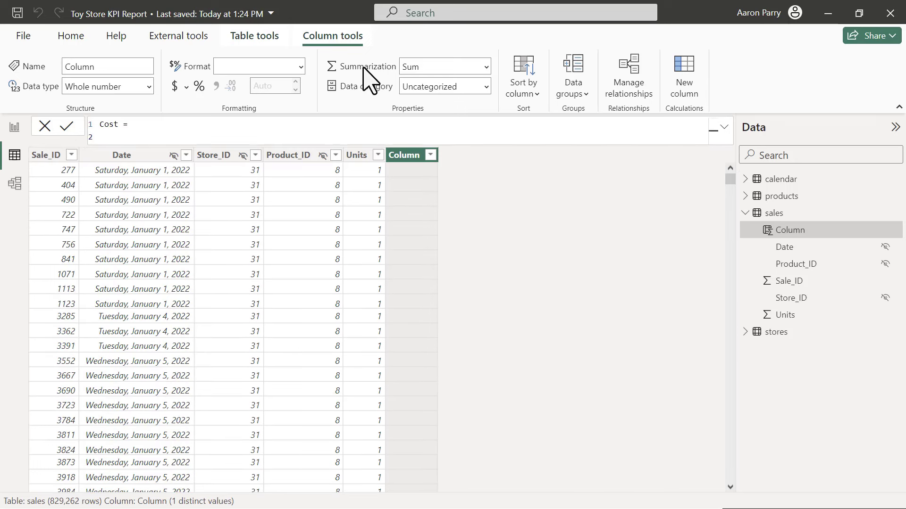
type("REL")
key("Tab")
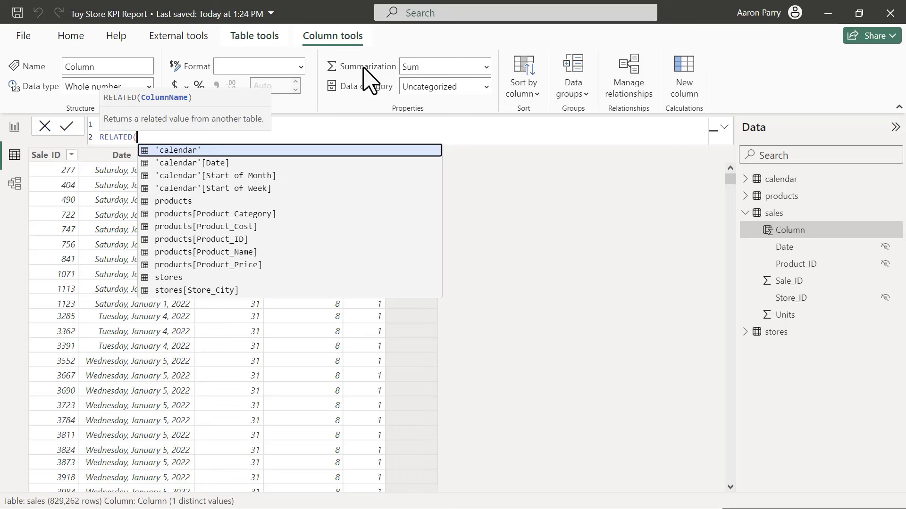
key("shift+Return")
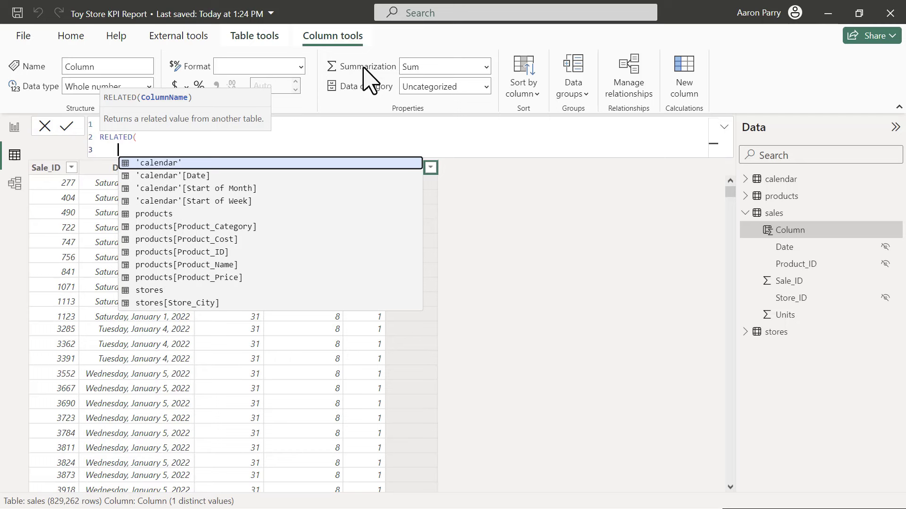
type("cost")
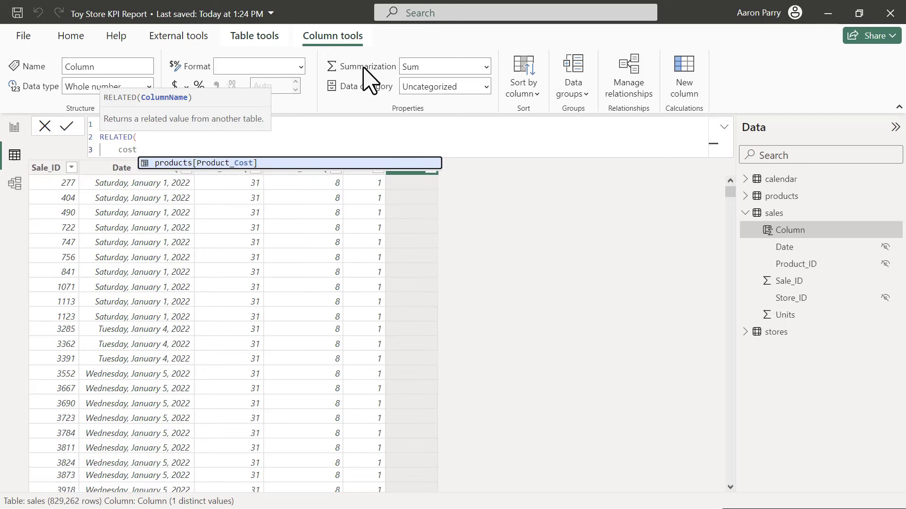
key("Tab")
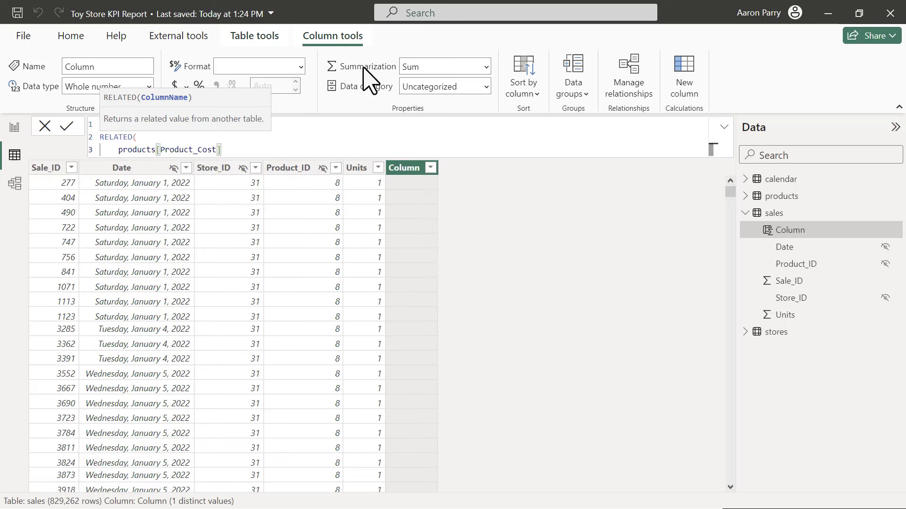
key("shift+Return")
type(")")
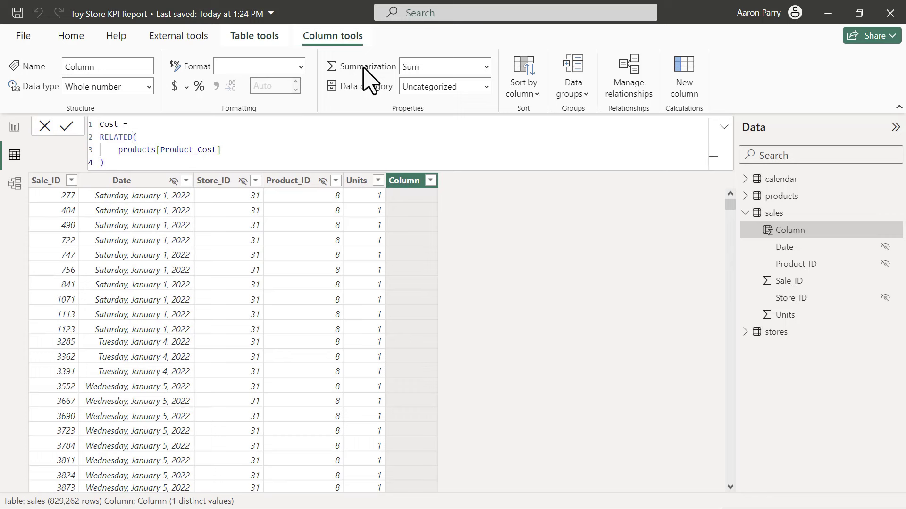
key("Return")
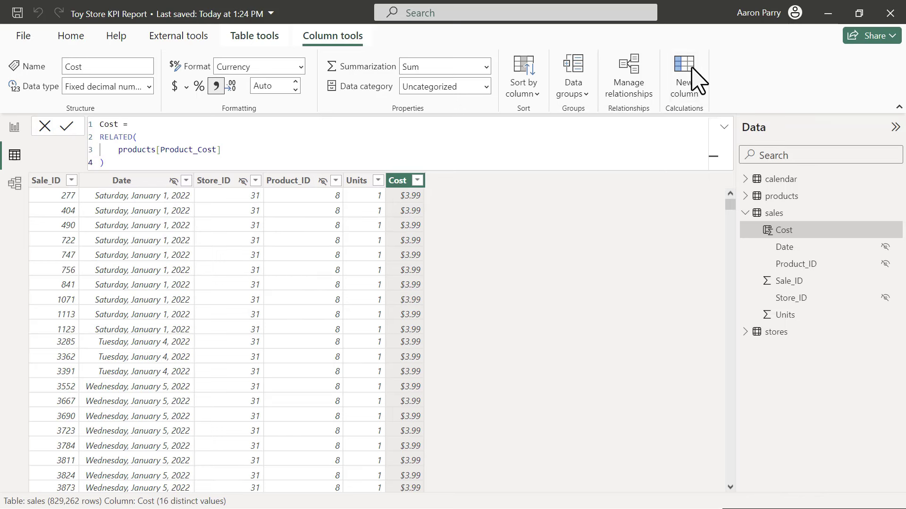
Step: Add a calculated column Price to the sales table using RELATED on products[Product_Price]
left_click(697, 80)
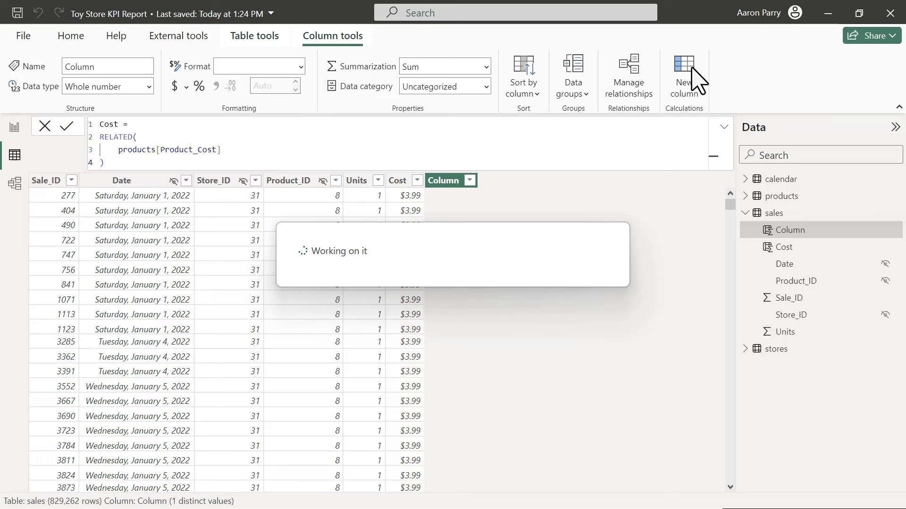
type("Price")
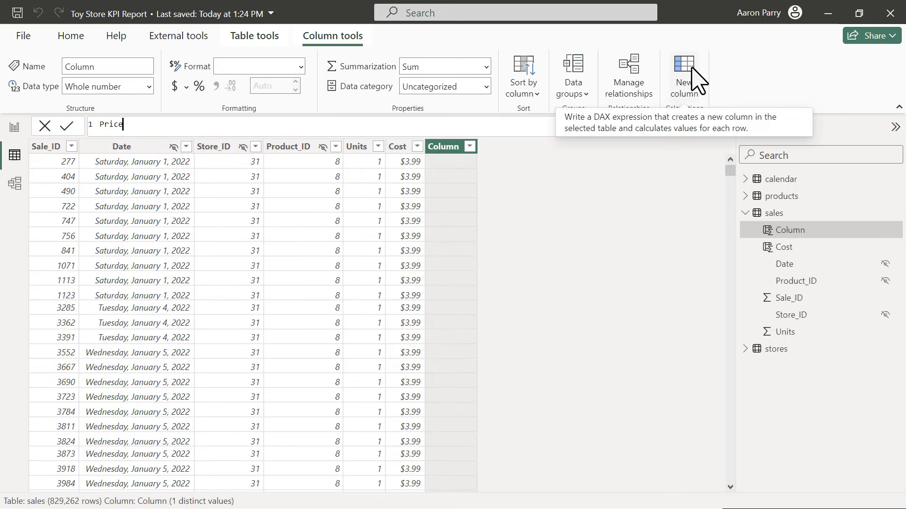
type(" =")
key("shift+Return")
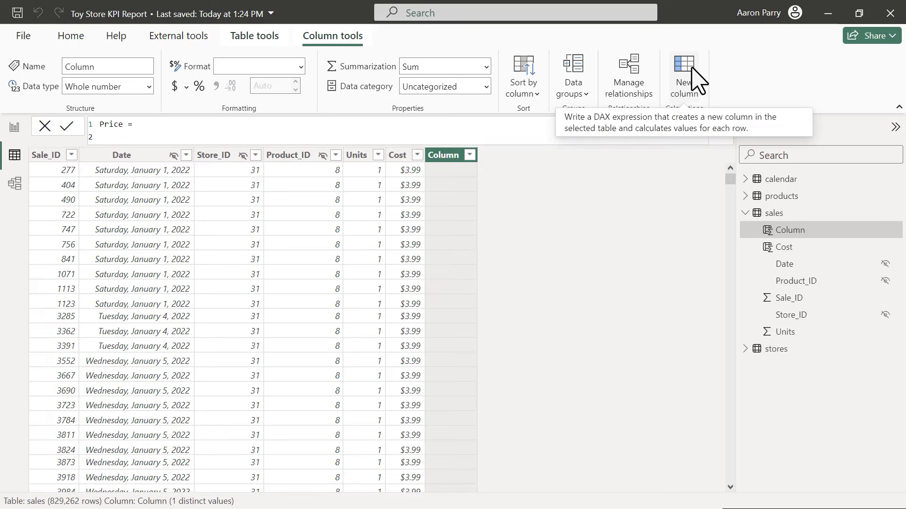
type("RELATED(")
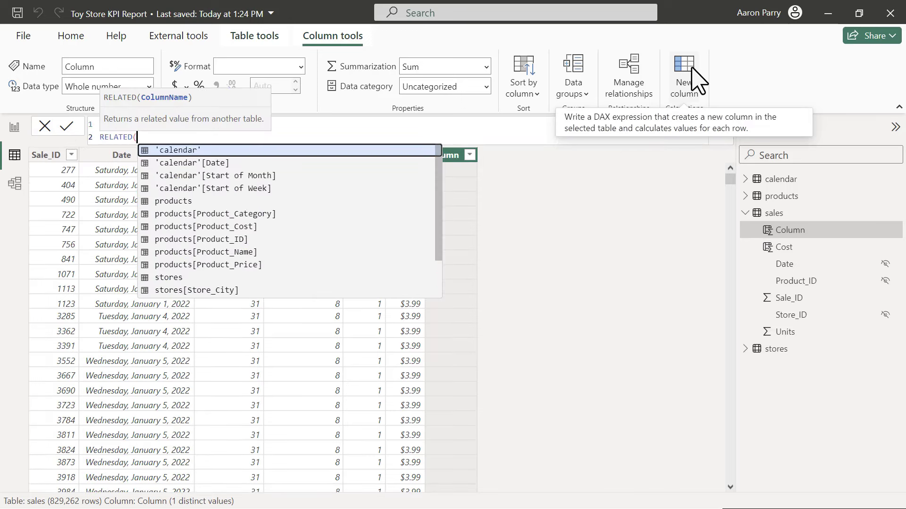
key("shift+Return")
type("pric")
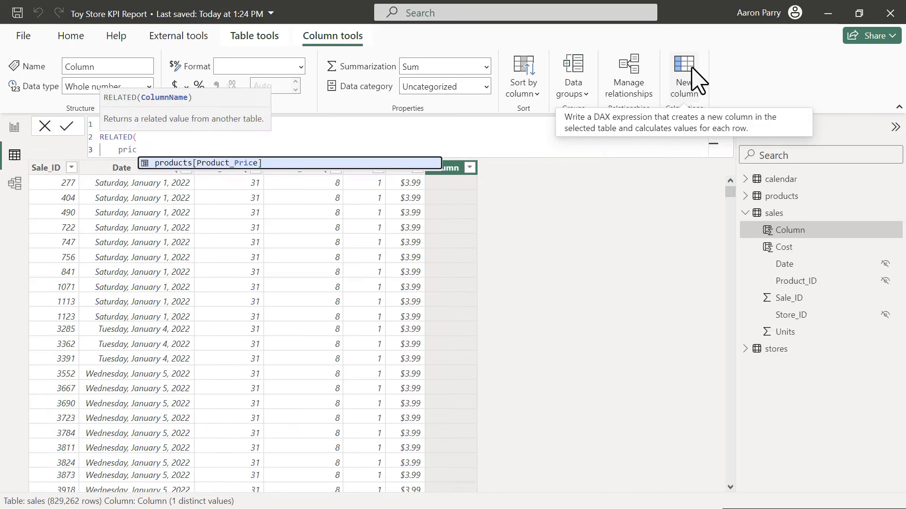
key("Tab")
key("shift+Return")
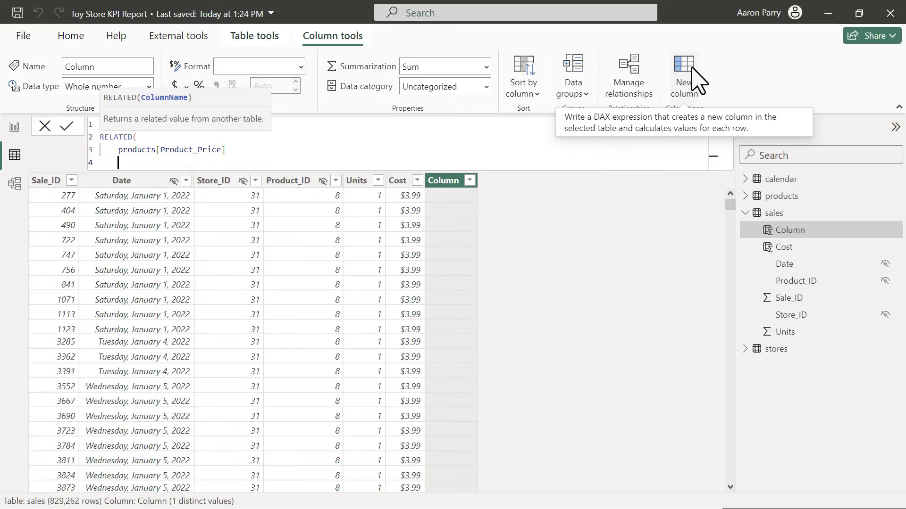
type(")")
key("Return")
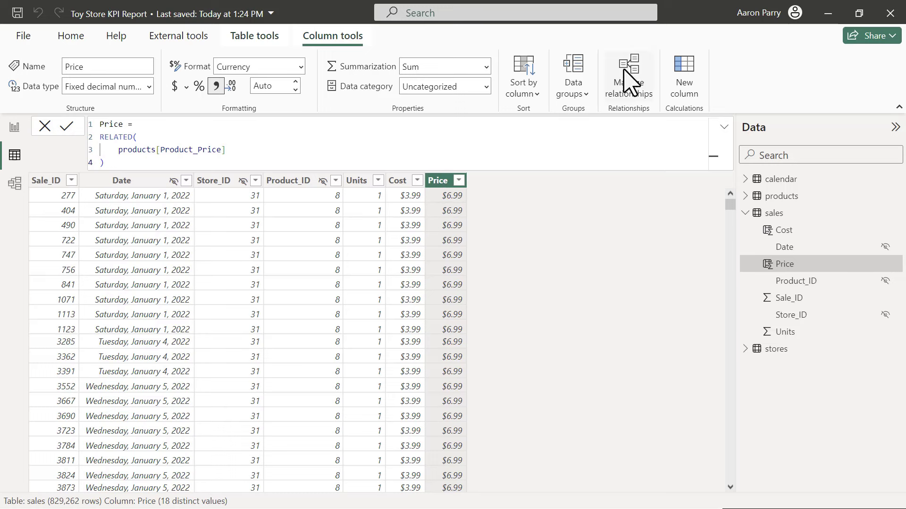
Step: Add a calculated column Revenue to the sales table that multiplies sales[Units] by sales[Price]
left_click(686, 80)
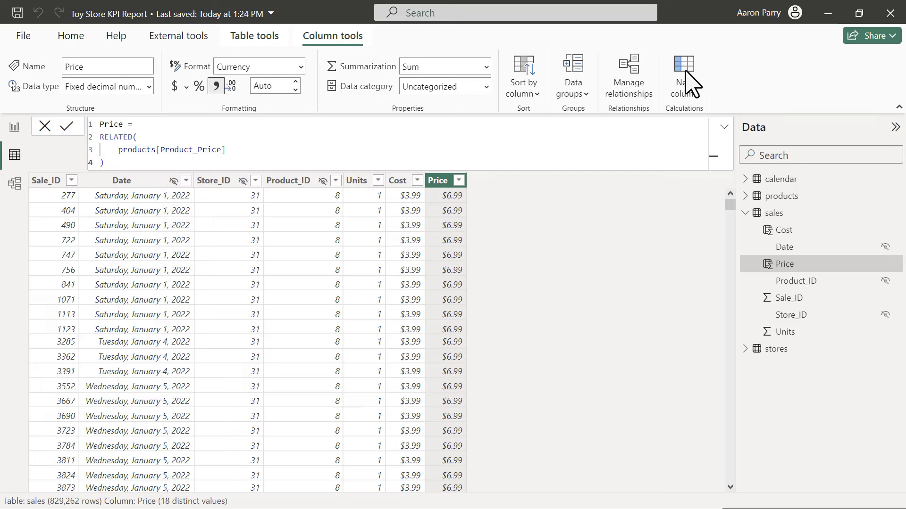
type("Rev")
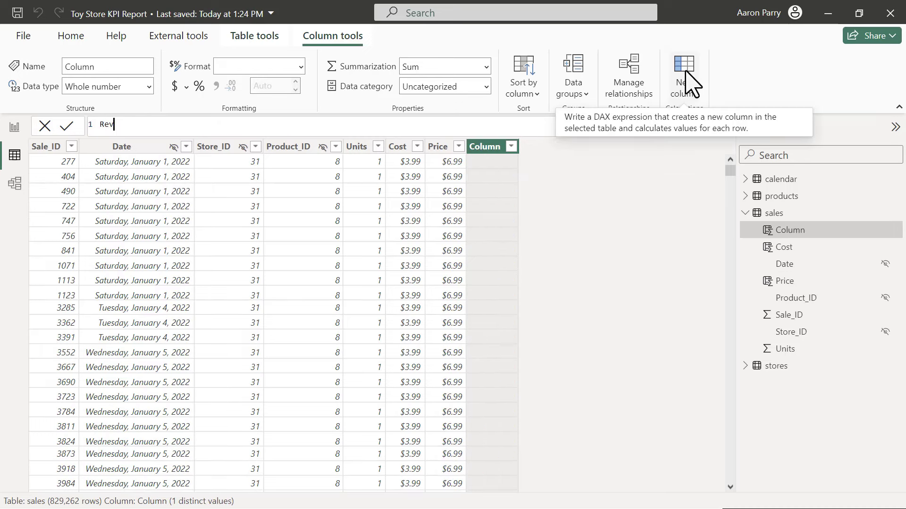
type("enue =")
key("shift+Return")
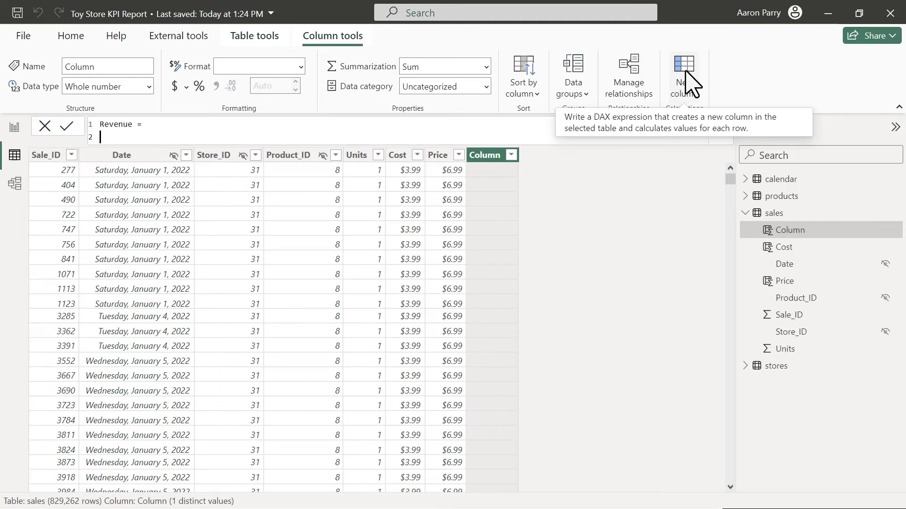
type("Unit")
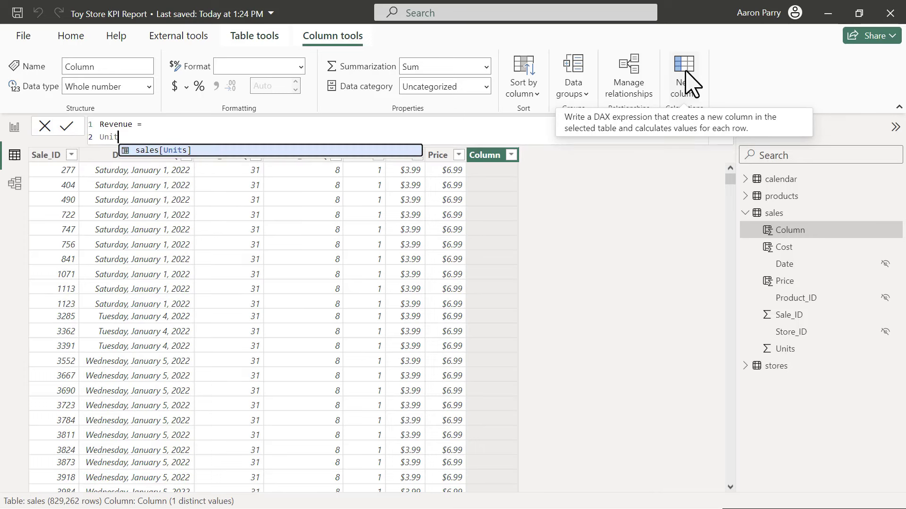
key("Tab")
type("*")
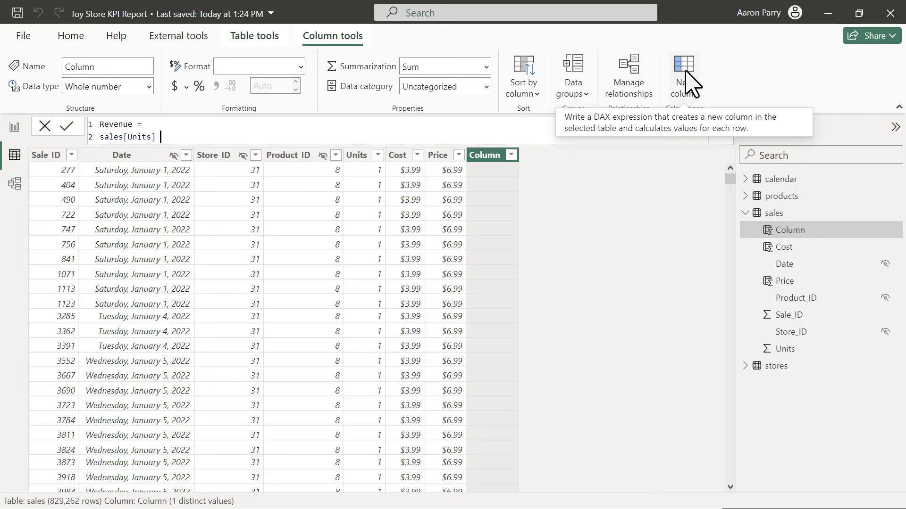
key("shift+Return")
type("Price")
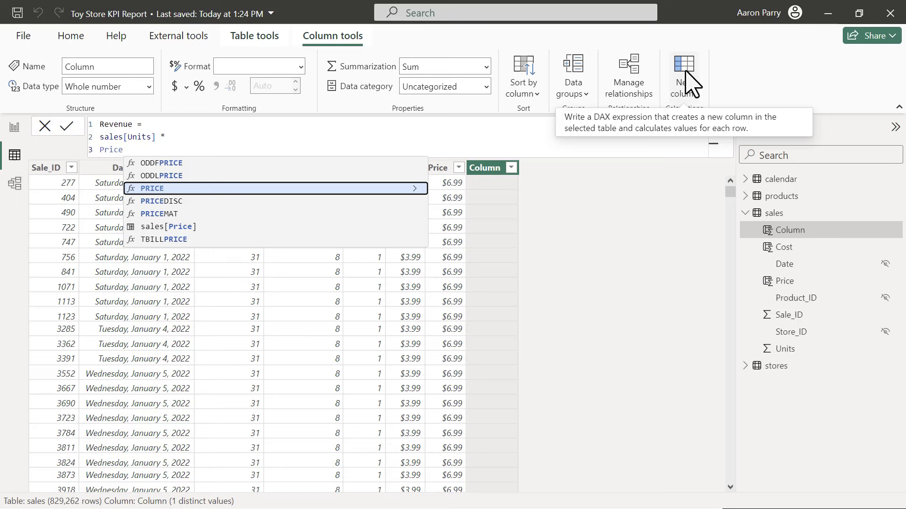
key("Down")
key("Down")
key("Down")
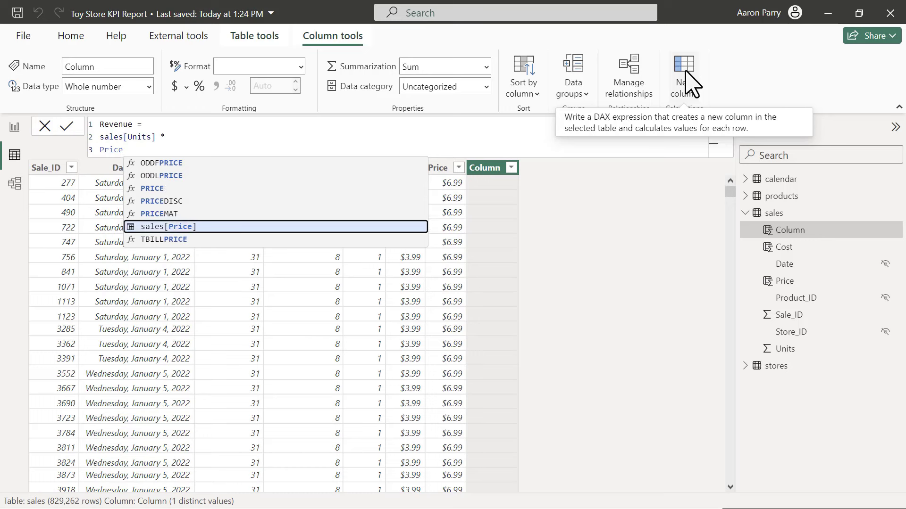
key("Tab")
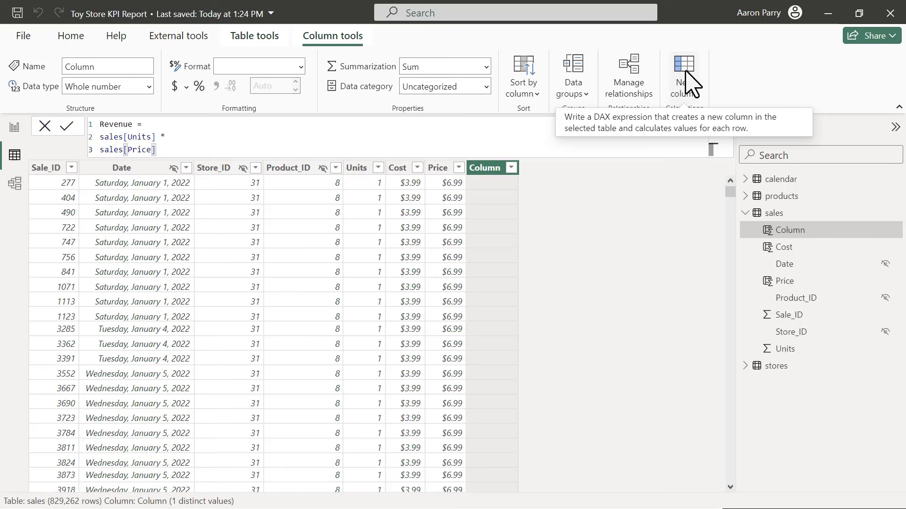
key("Return")
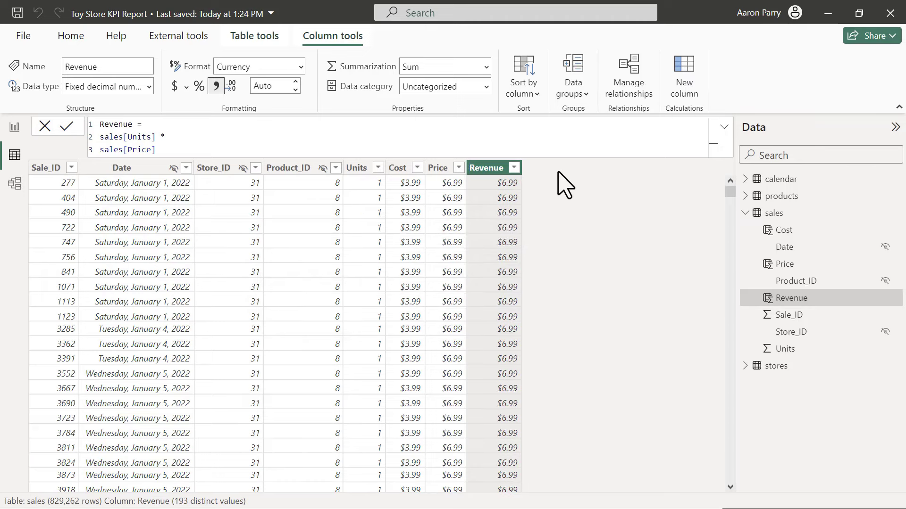
Step: Add a calculated column Profit to the sales table that subtracts sales[Cost] times sales[Units] from sales[Revenue]
left_click(685, 77)
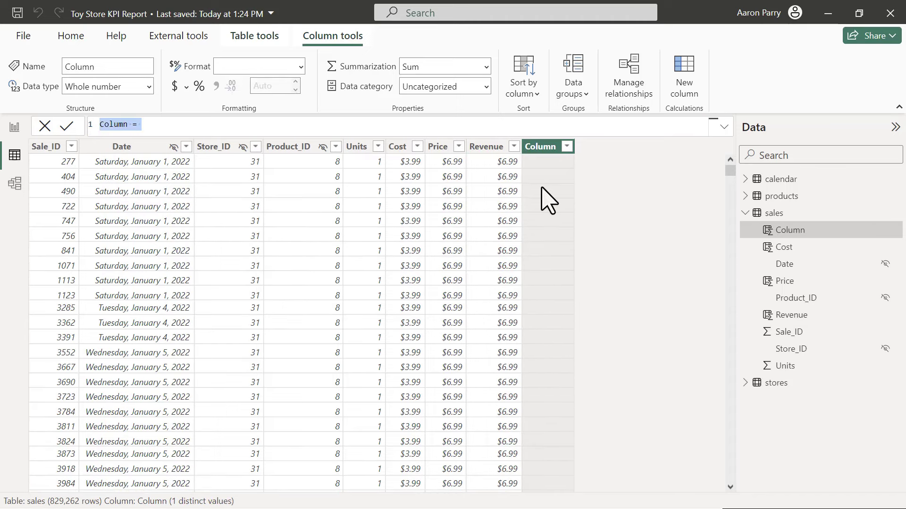
type("Pro")
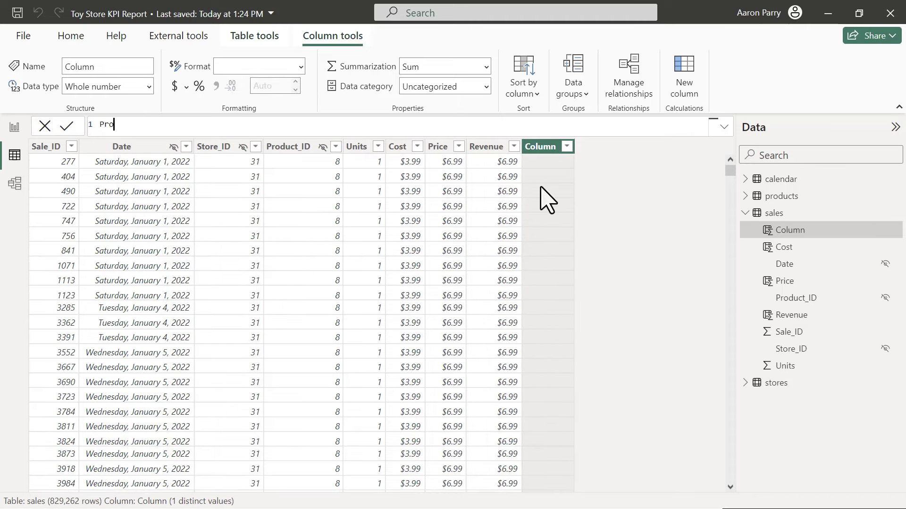
type("fit =")
key("shift+Return")
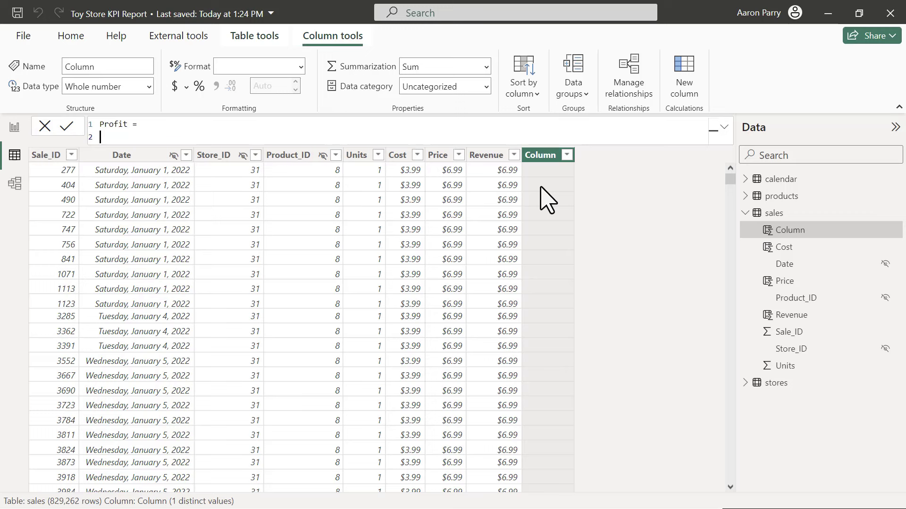
type("sales[Re")
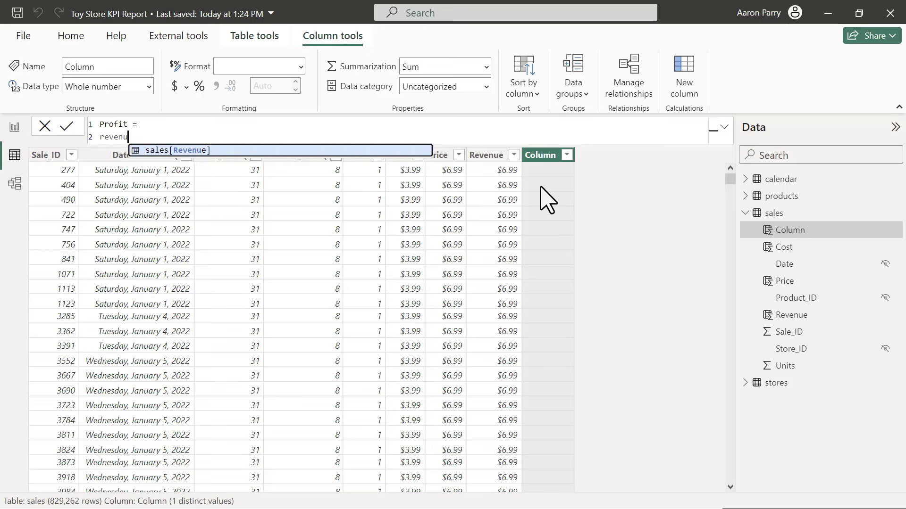
key("Tab")
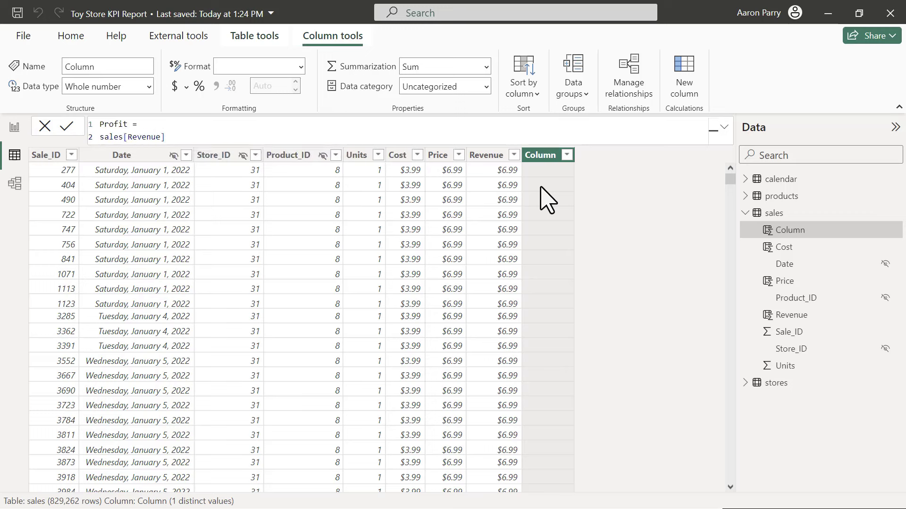
type("-")
key("shift+Return")
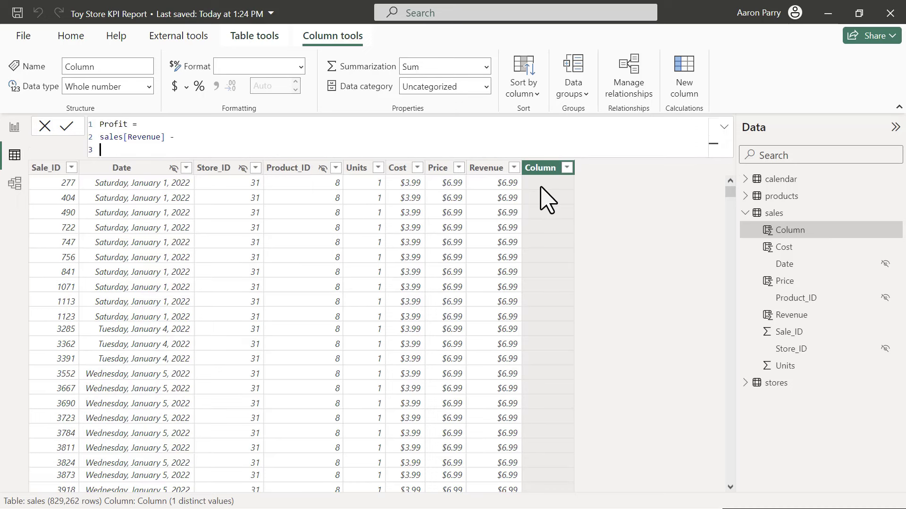
type("(cos")
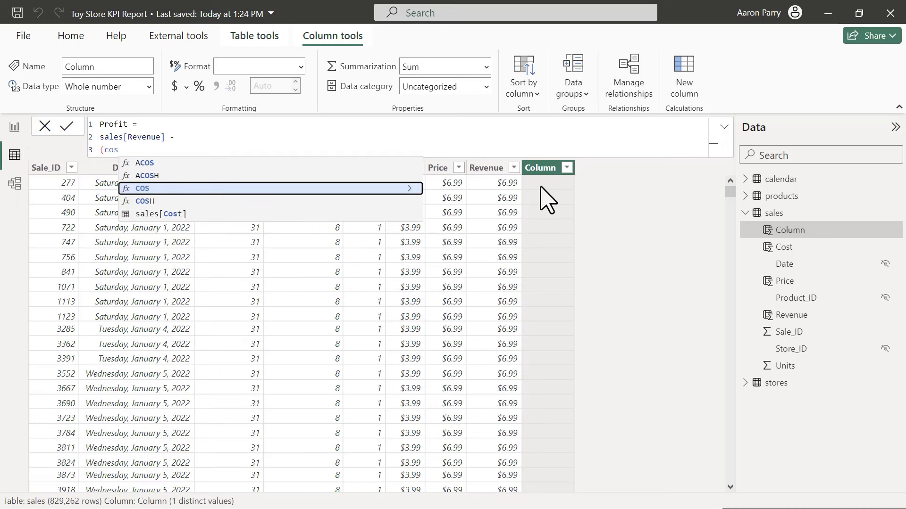
key("Down")
key("Down")
key("Tab")
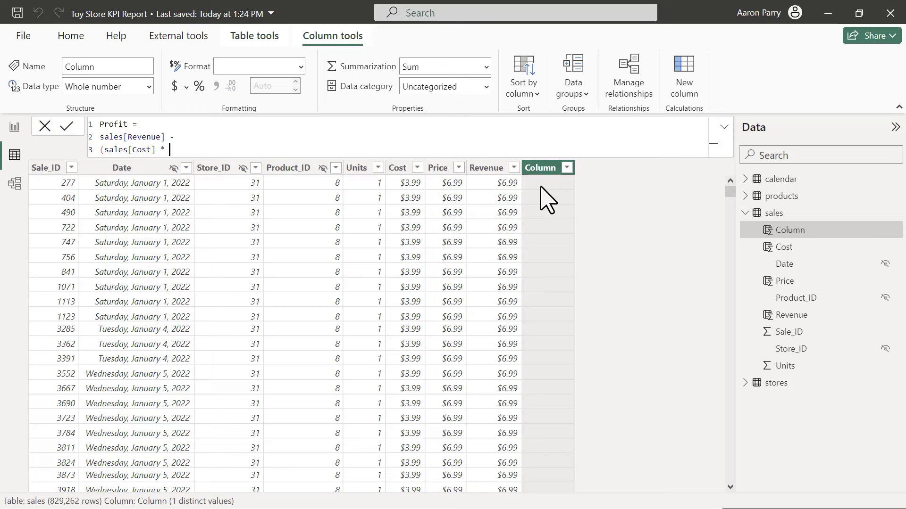
type("* unit")
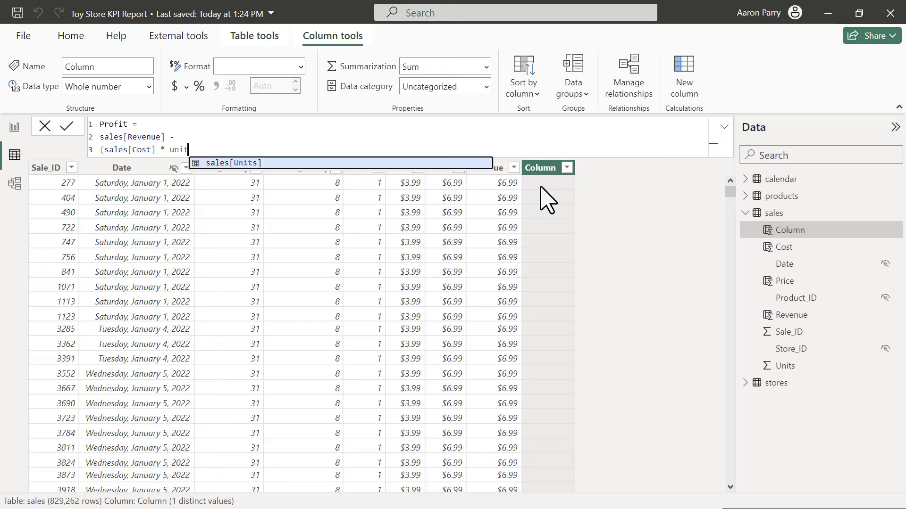
key("Tab")
type(")")
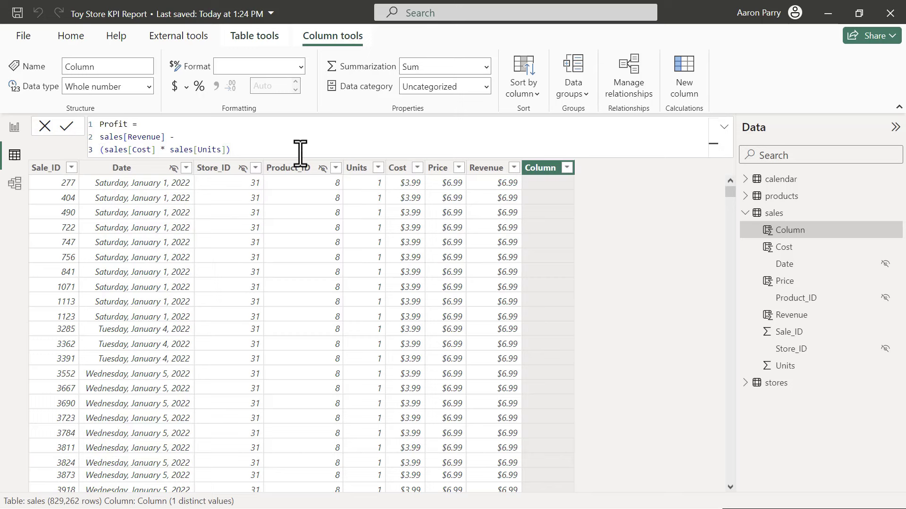
key("Return")
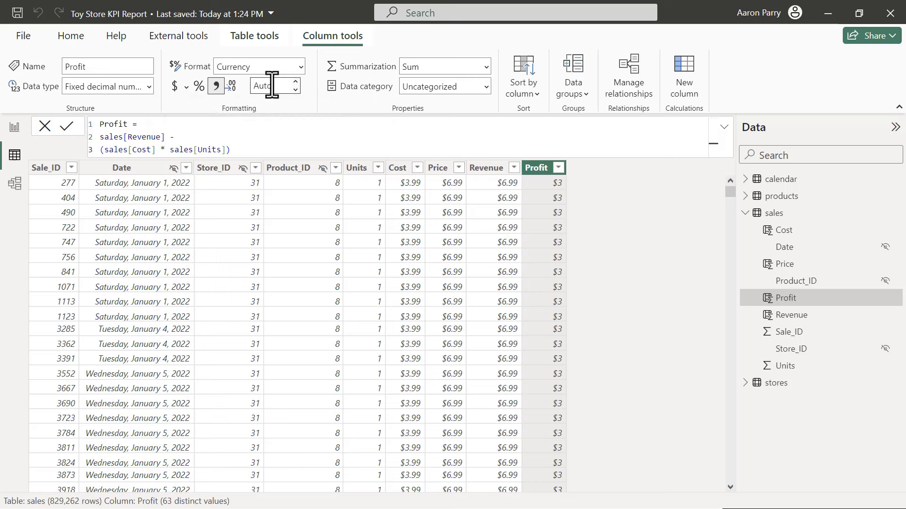
Step: Format the Profit column to show 2 decimal places
left_click(271, 85)
type("2")
key("Return")
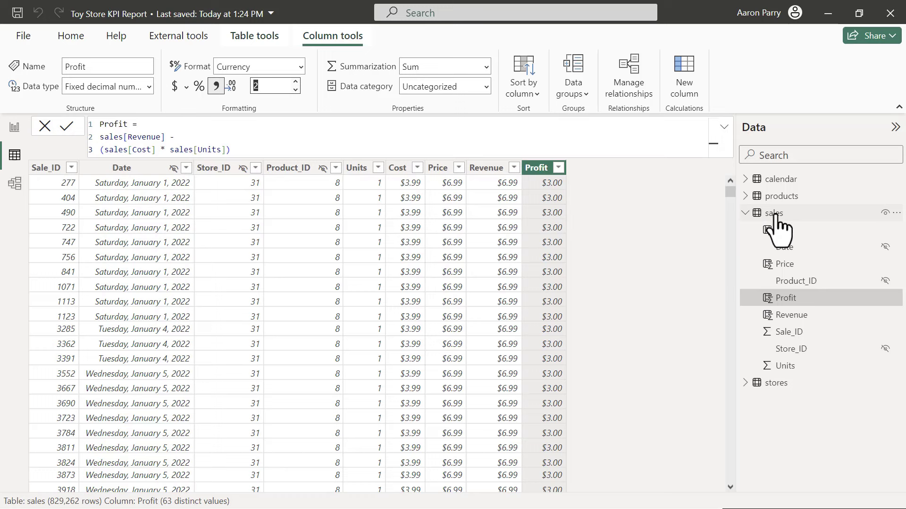
Step: In the report view, create a measure Total Orders in the sales table that returns the DISTINCTCOUNT of sales[Sale_ID]
mouse_move(776, 214)
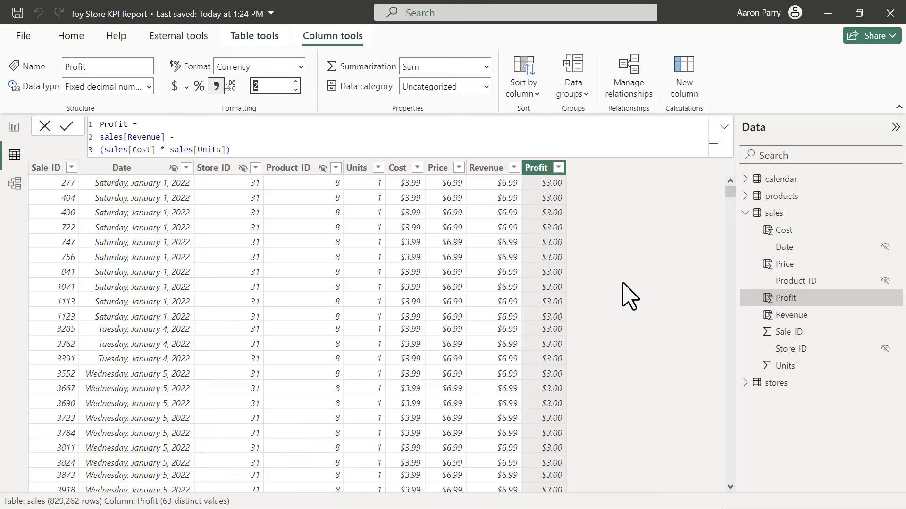
left_click(15, 128)
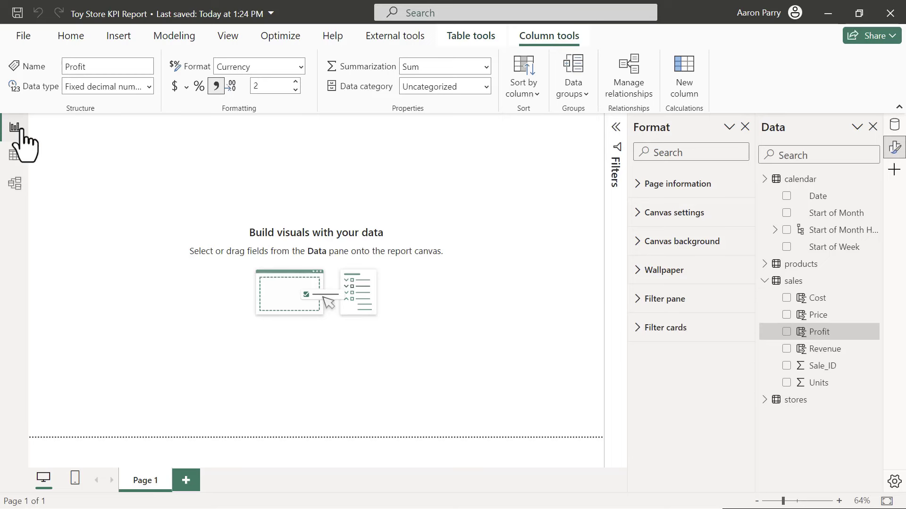
left_click(802, 280)
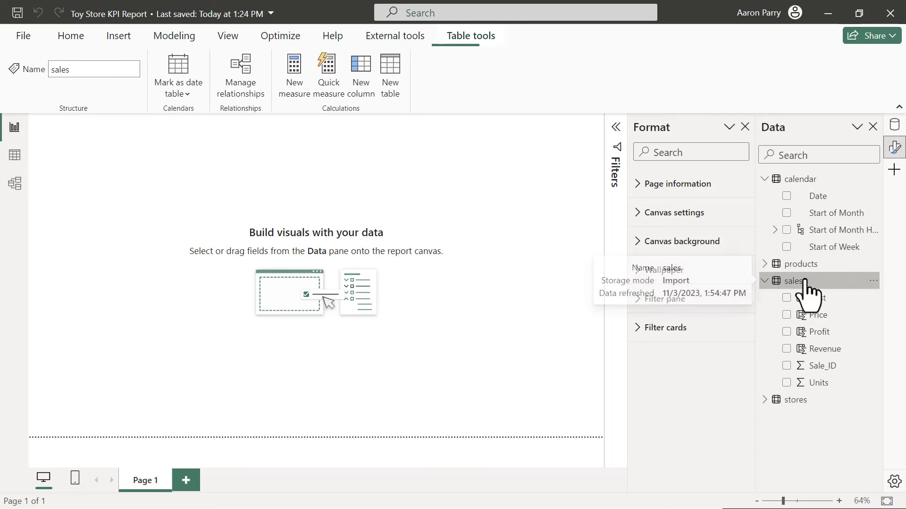
left_click(294, 75)
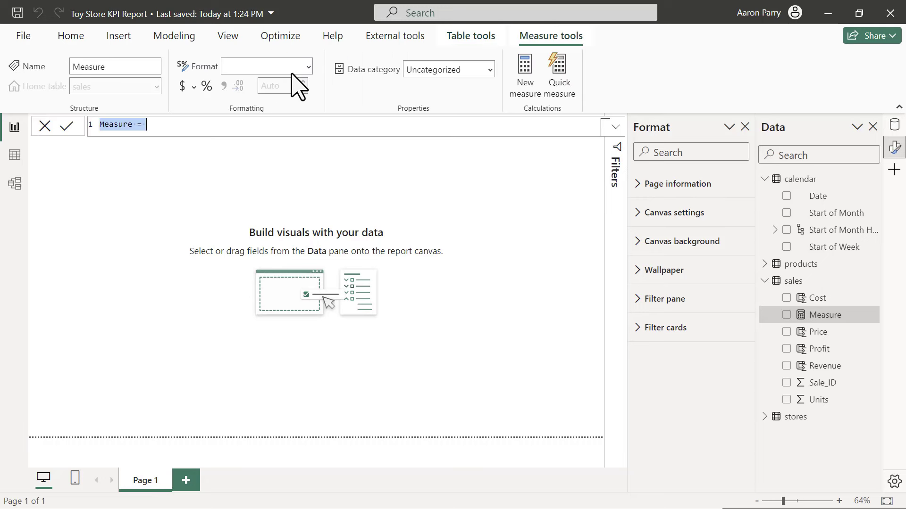
type("Total ORde")
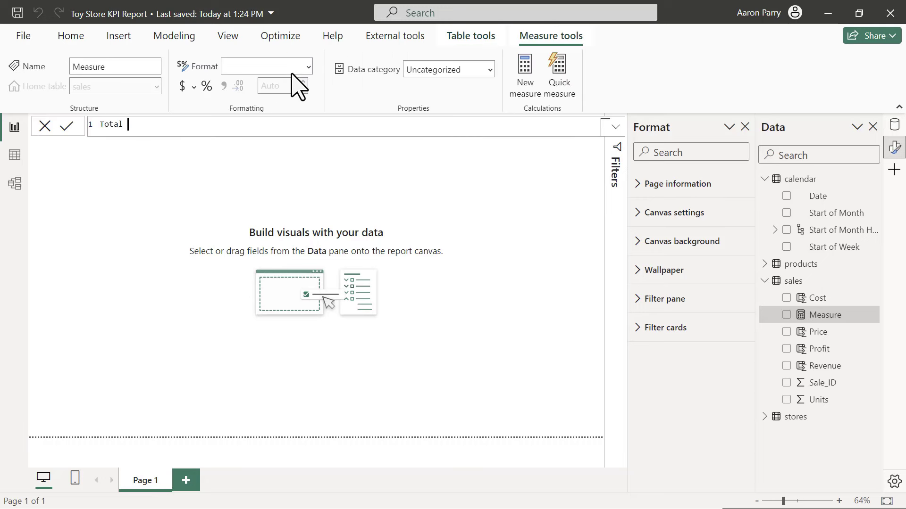
key("BackSpace")
key("BackSpace")
key("BackSpace")
type("rders =")
key("shift+Return")
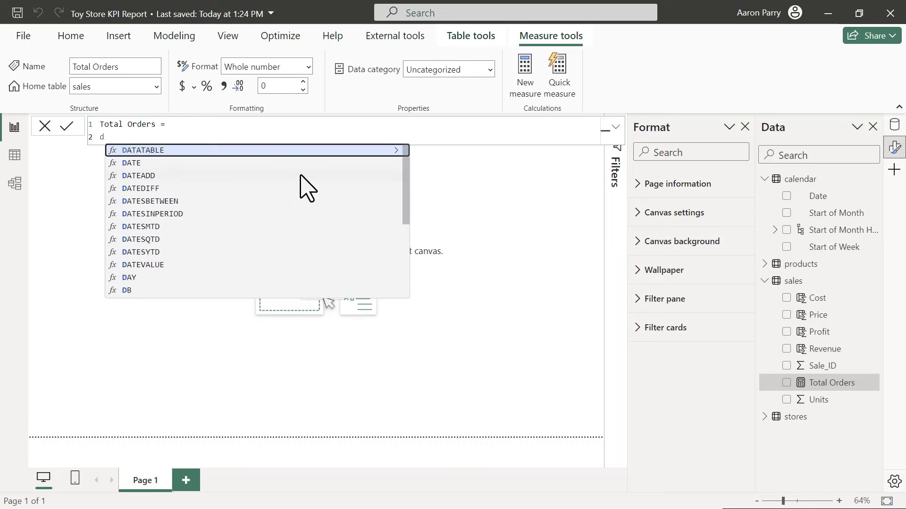
type("ist")
key("Down")
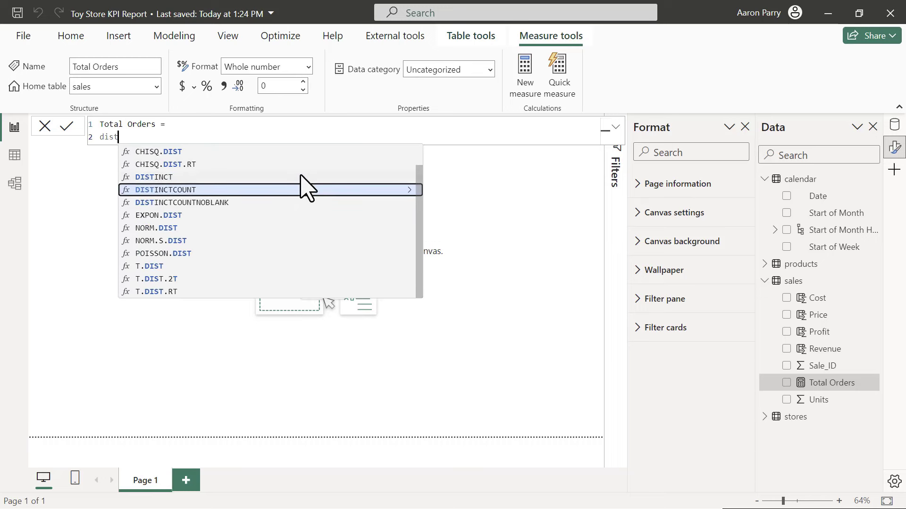
key("Tab")
key("shift+Return")
type("sale")
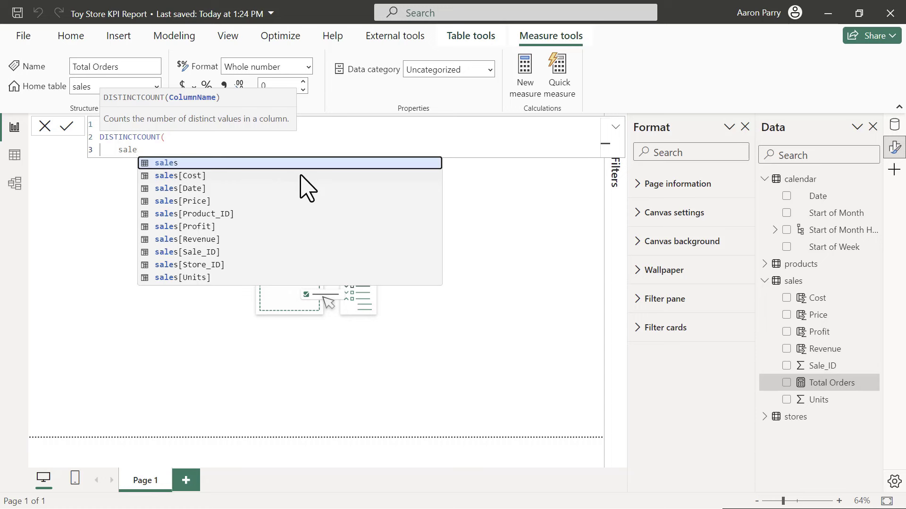
type("s[Sa")
key("Tab")
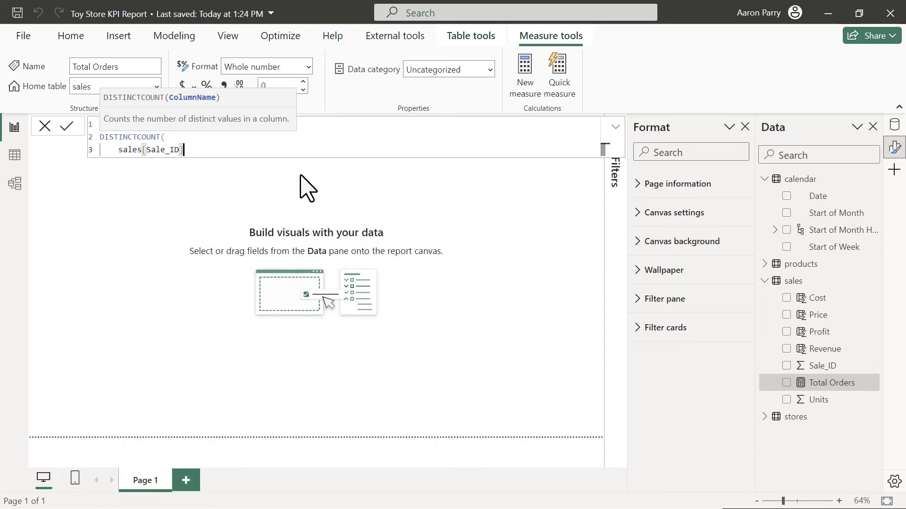
key("shift+Return")
type(")")
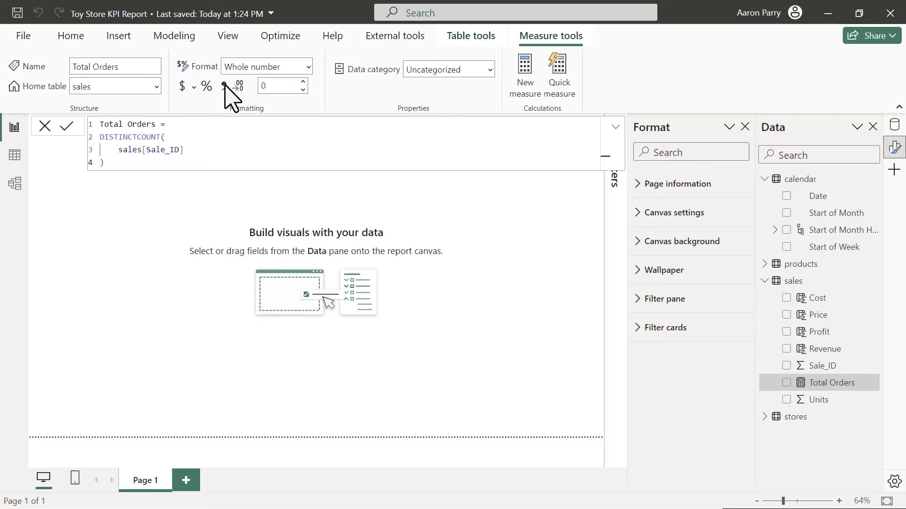
Step: Insert a card visual on Page 1 and assign the Total Orders measure from the sales table as its field
left_click(73, 39)
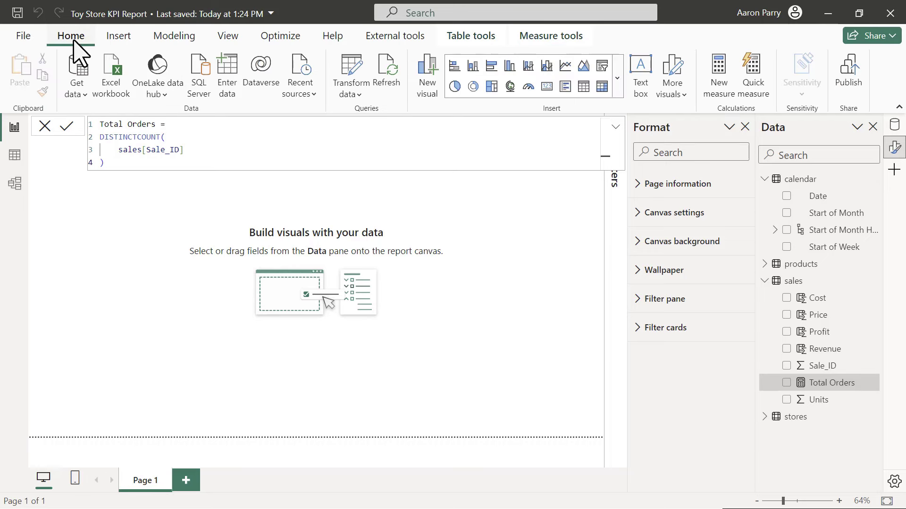
left_click(548, 87)
left_click(243, 236)
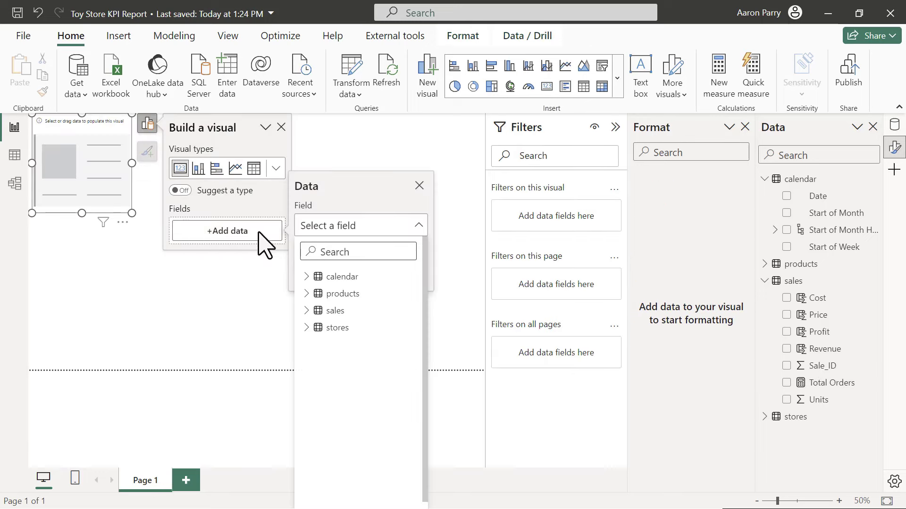
left_click(321, 313)
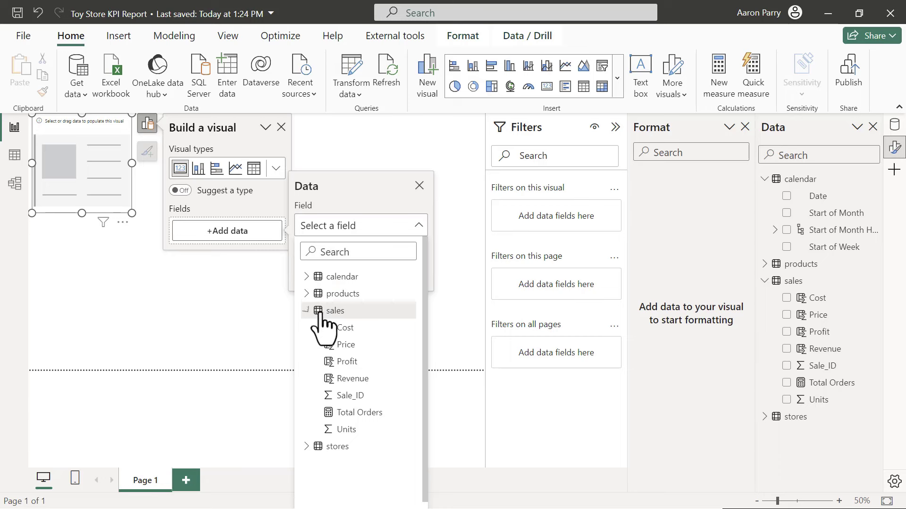
left_click(360, 412)
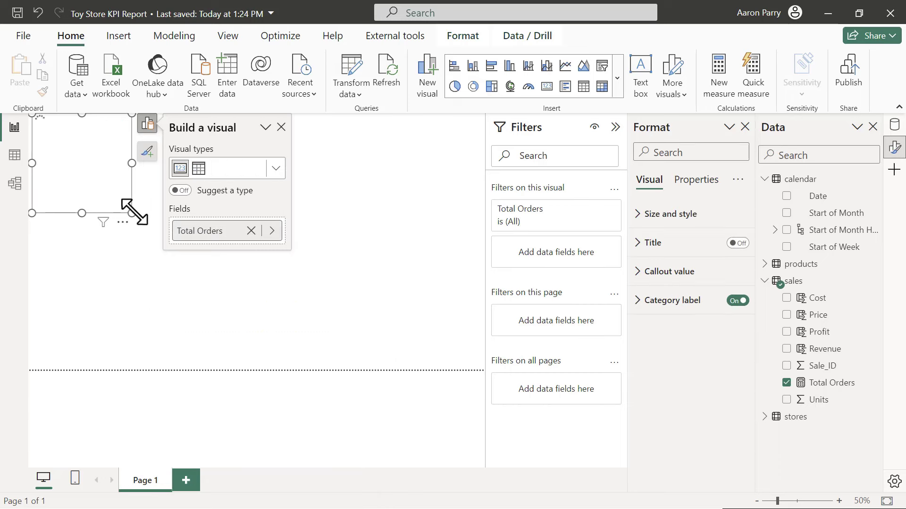
Step: Enlarge the Total Orders card slightly and move it inward from the page's upper-left corner
left_click_drag(134, 211, 169, 221)
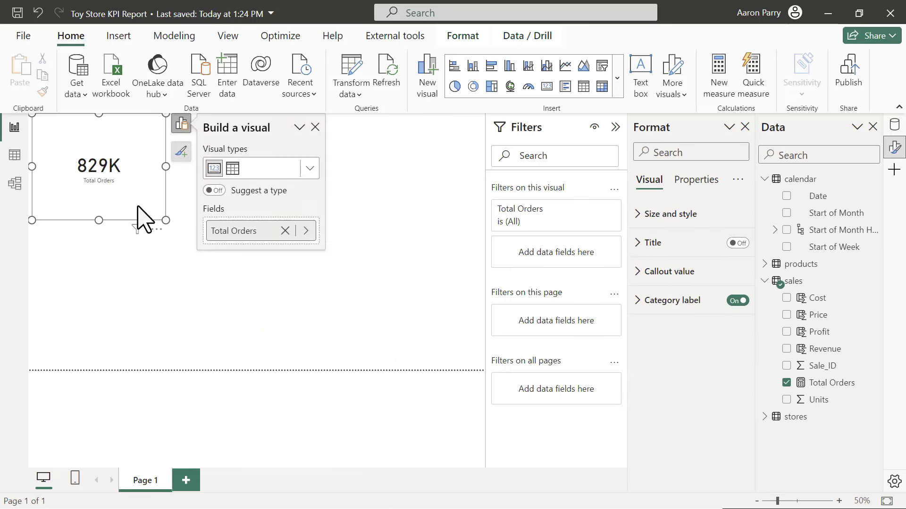
left_click(141, 218)
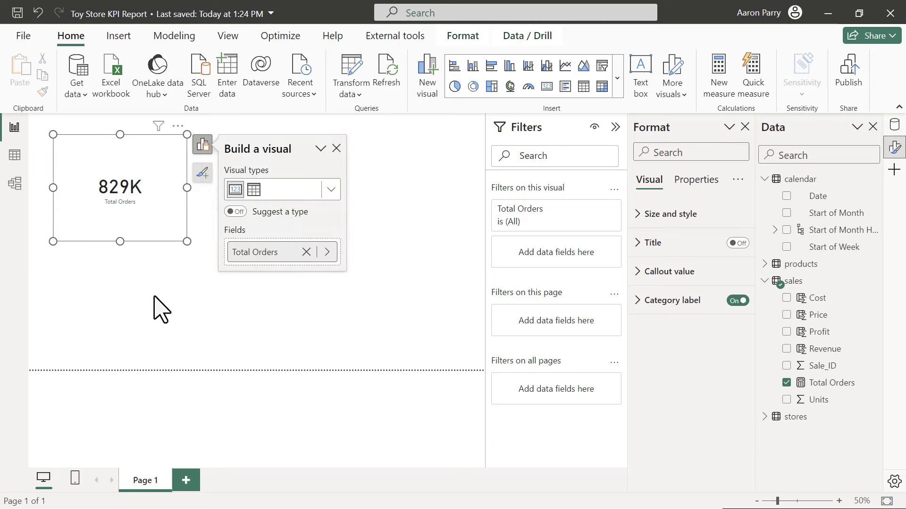
left_click(149, 282)
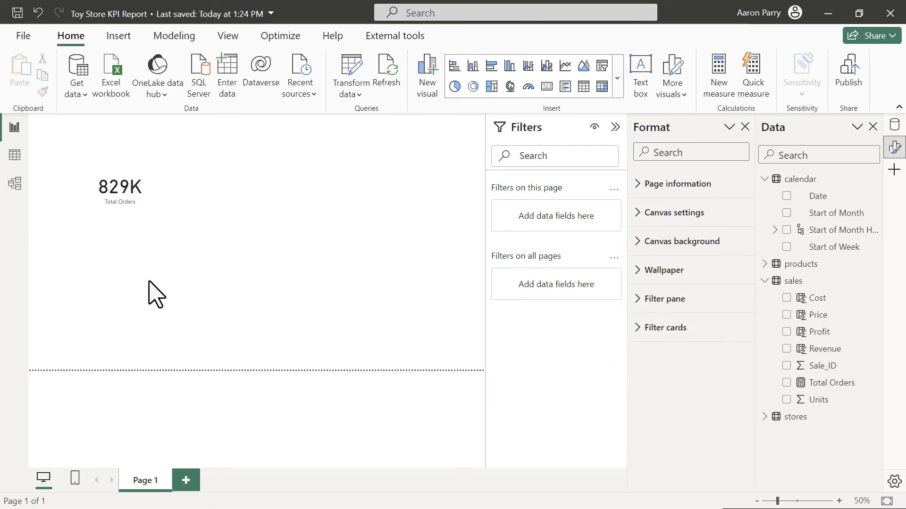
Step: Create a measure Total Revenue in the sales table that returns the SUM of sales[Revenue]
left_click(793, 281)
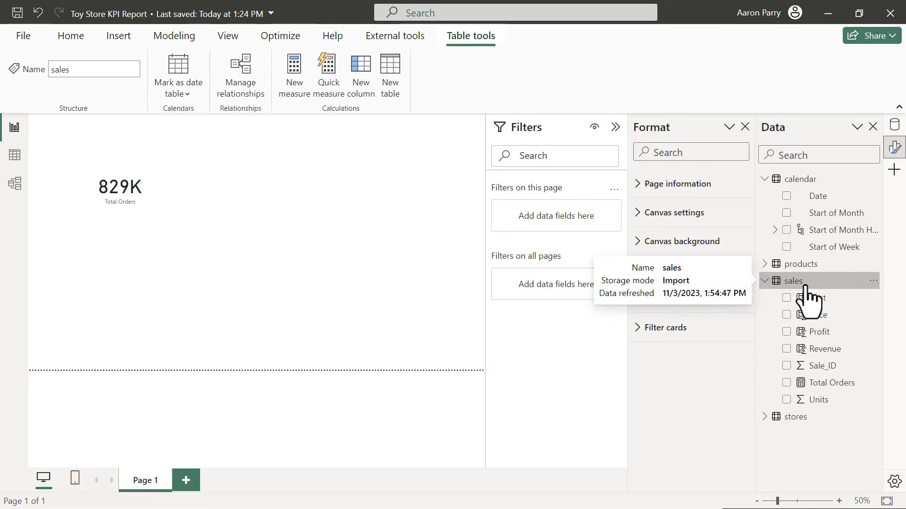
left_click(294, 69)
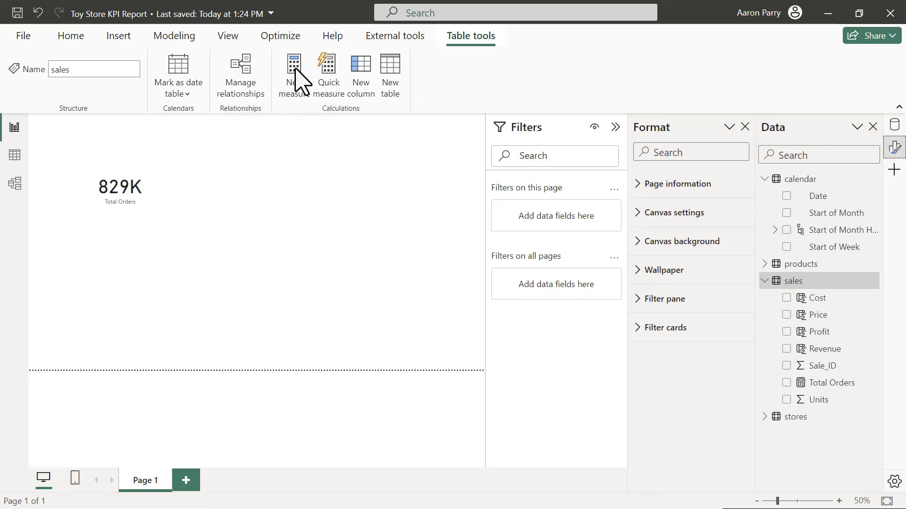
type("Total R")
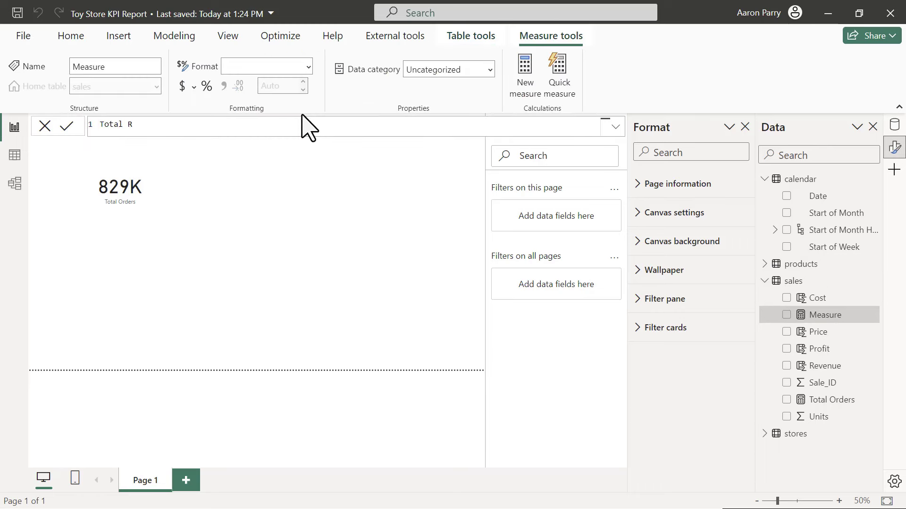
type("evenue =")
key("shift+Return")
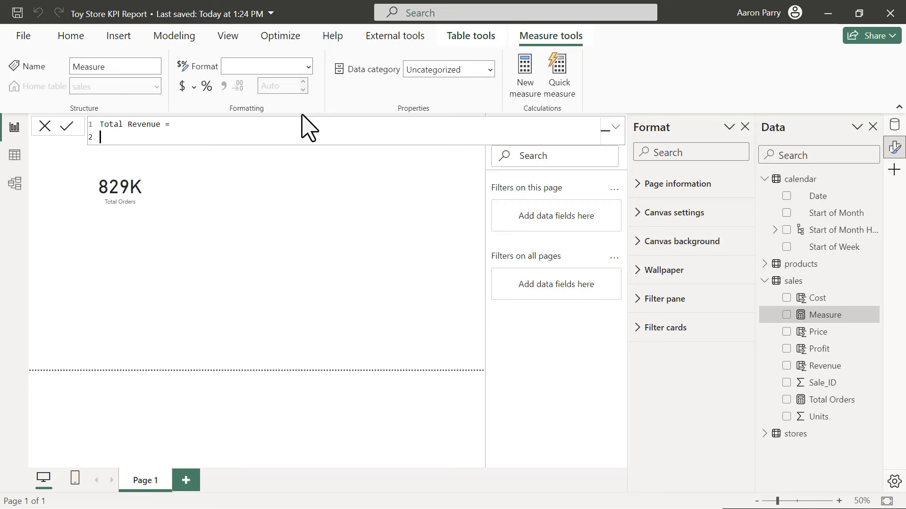
type("SUM(")
key("shift+Return")
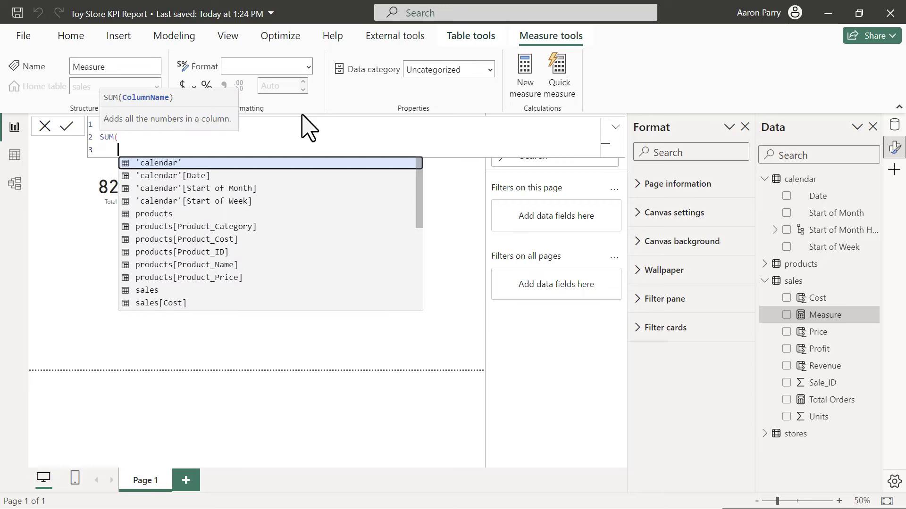
type("reve")
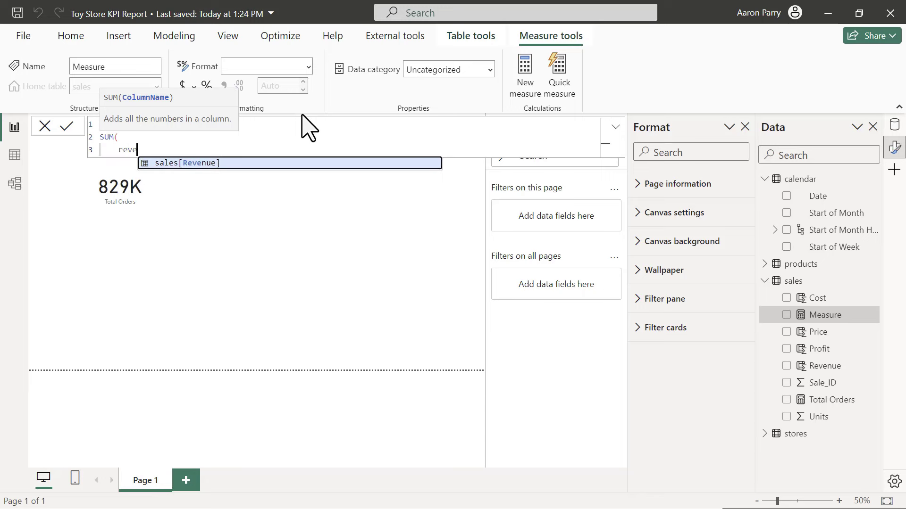
key("Tab")
key("shift+Return")
type(")")
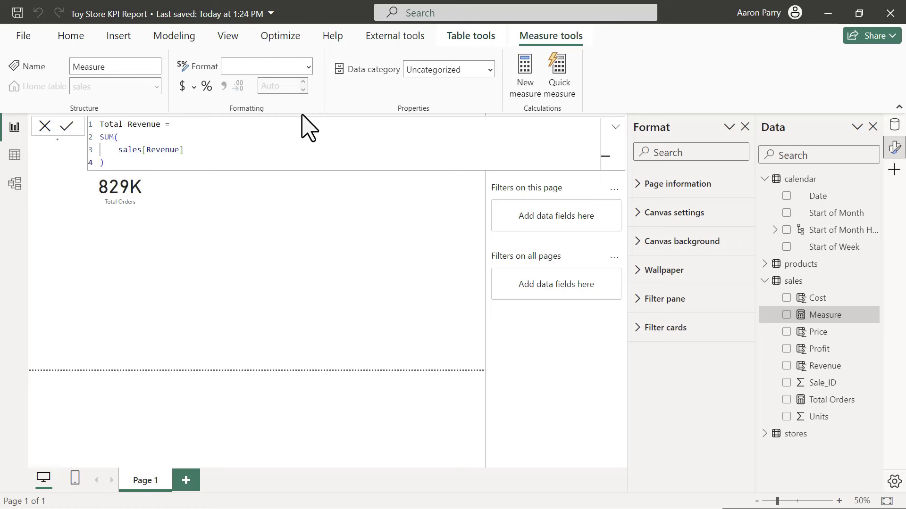
key("Return")
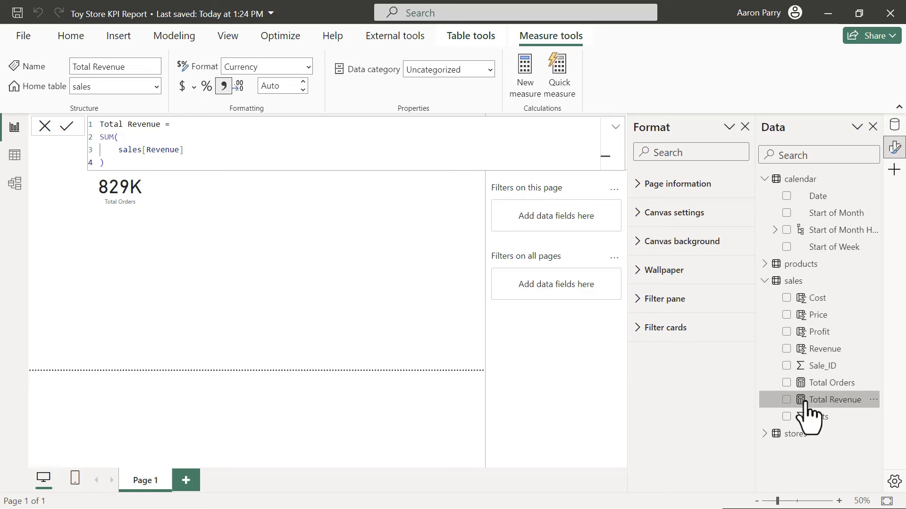
Step: Add a Total Revenue card to Page 1 and place it directly beside the Total Orders card
left_click_drag(813, 407, 272, 220)
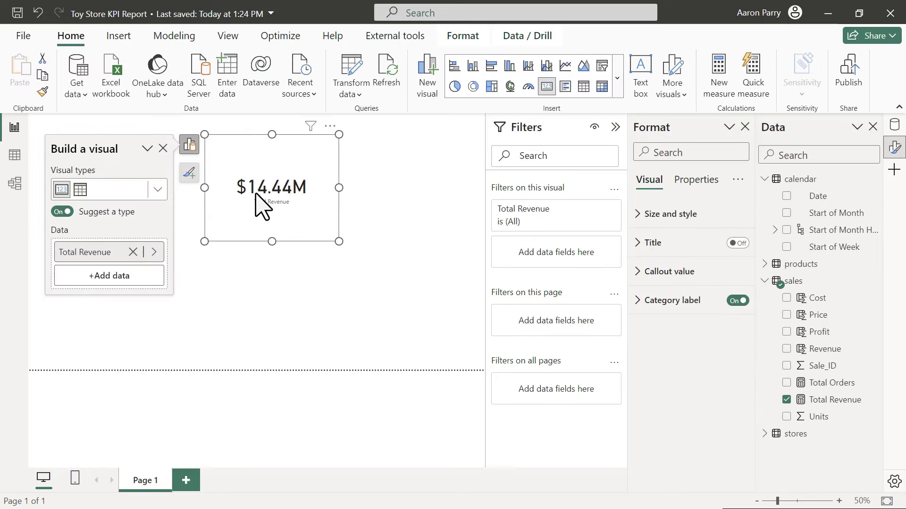
left_click(293, 216)
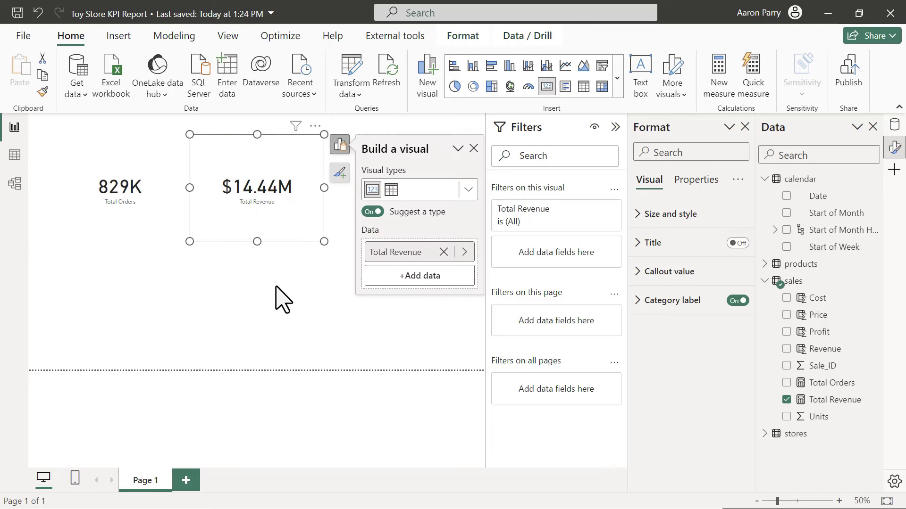
Step: Create a measure Total Profit in the sales table that returns the SUM of sales[Profit]
left_click(797, 282)
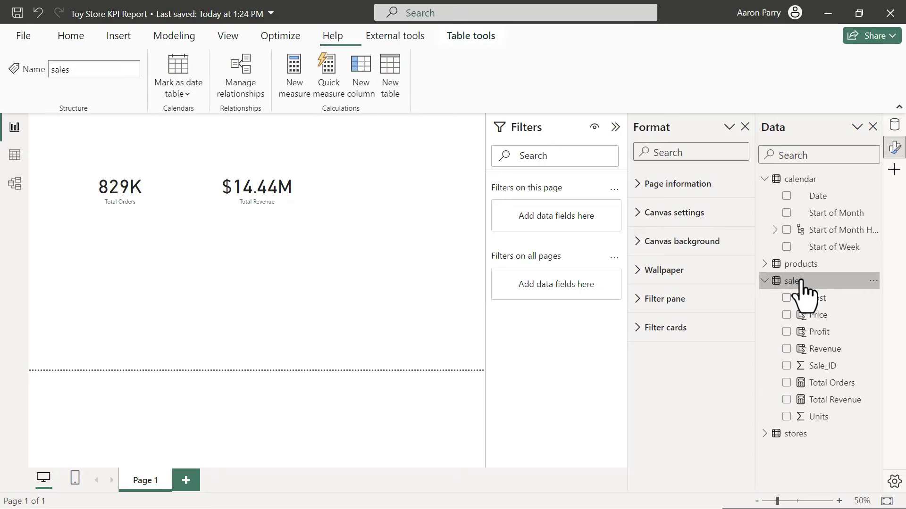
left_click(294, 81)
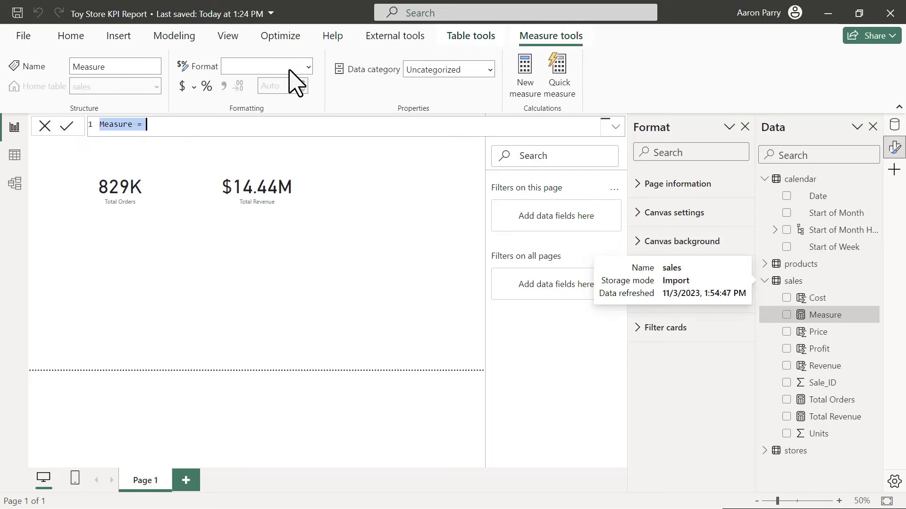
type("Total")
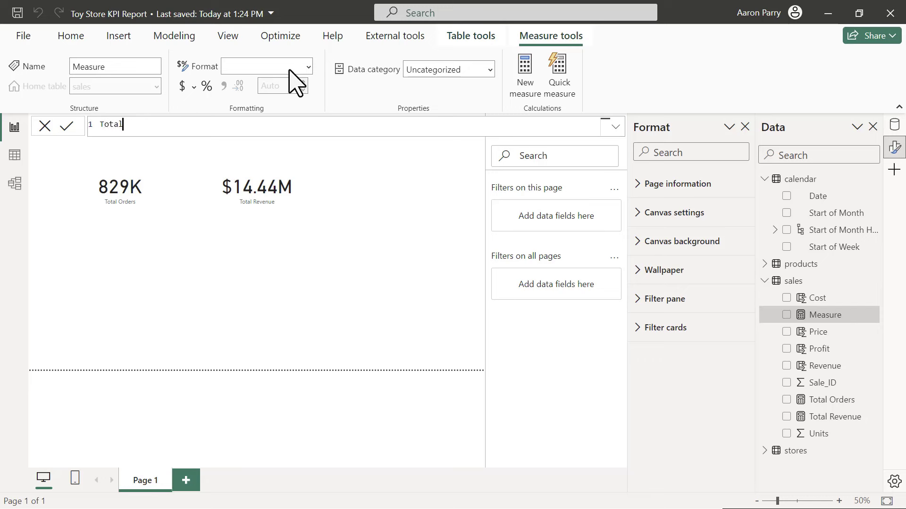
type(" Profit =")
key("shift+Return")
type("SUM(")
key("shift+Return")
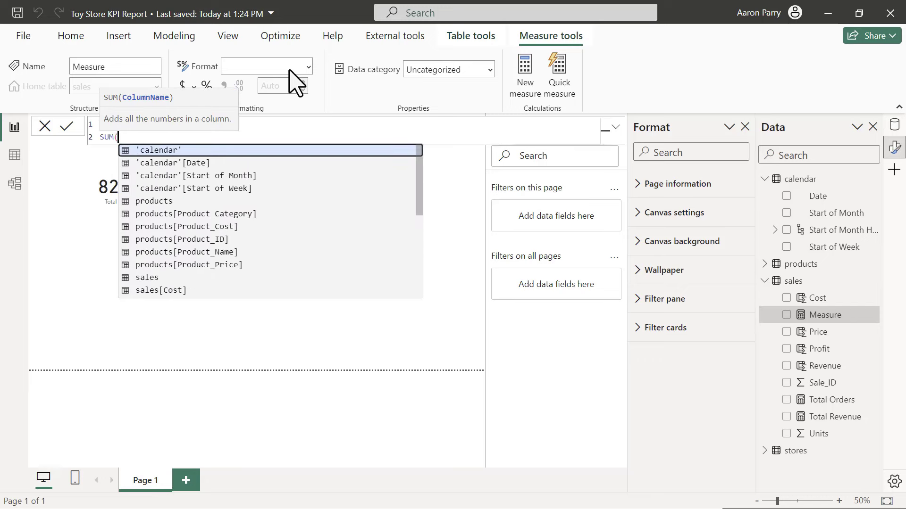
type("prof")
key("Tab")
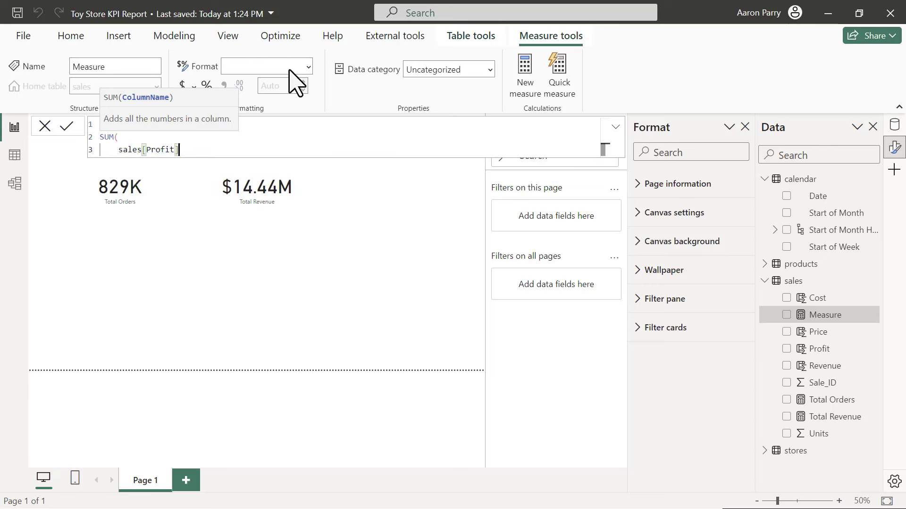
key("shift+Return")
type(")")
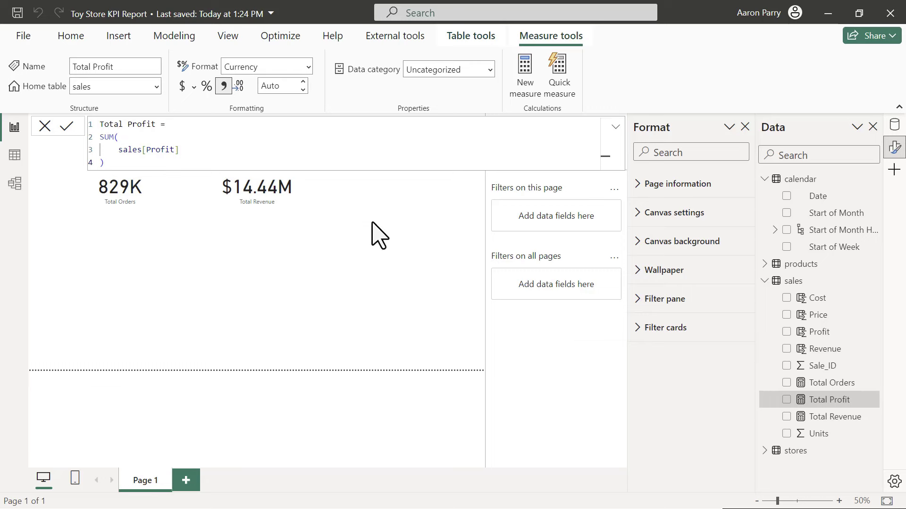
Step: Add a Total Profit card to Page 1 and position it against the outer side of the Total Revenue card
left_click_drag(800, 398, 417, 210)
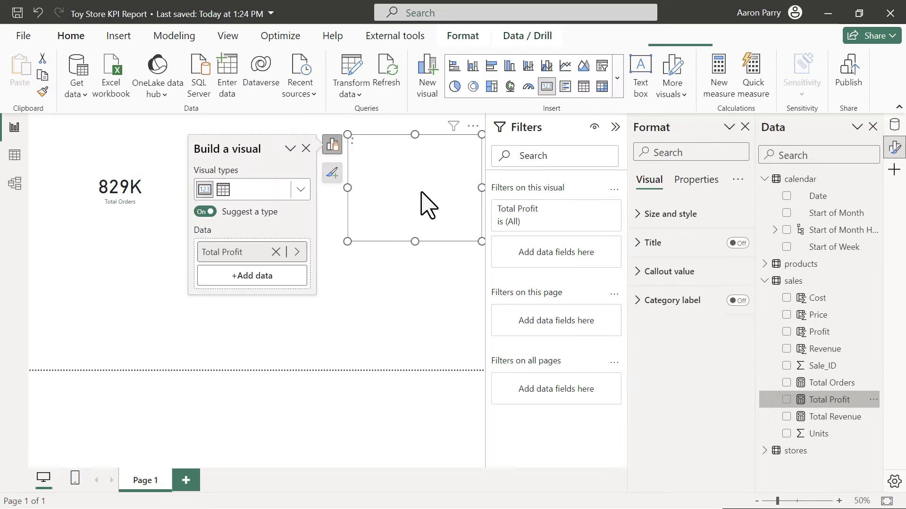
left_click_drag(431, 229, 410, 217)
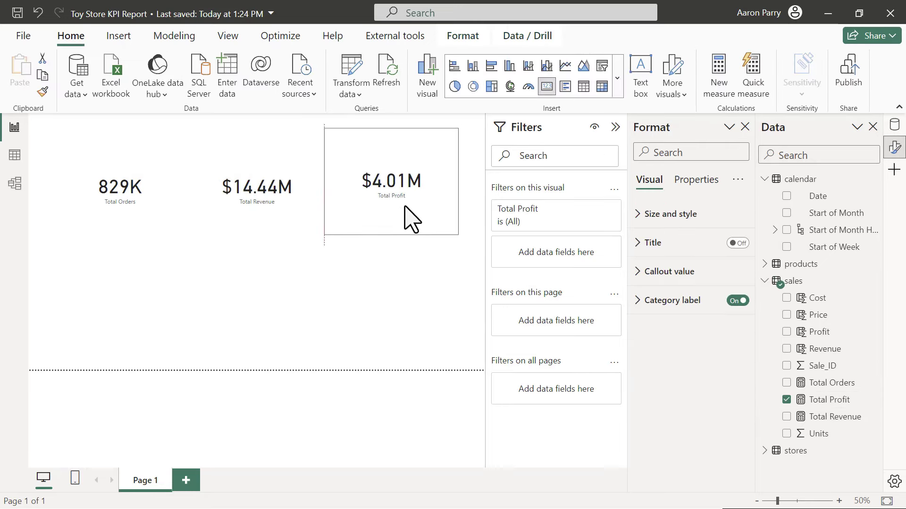
left_click(406, 296)
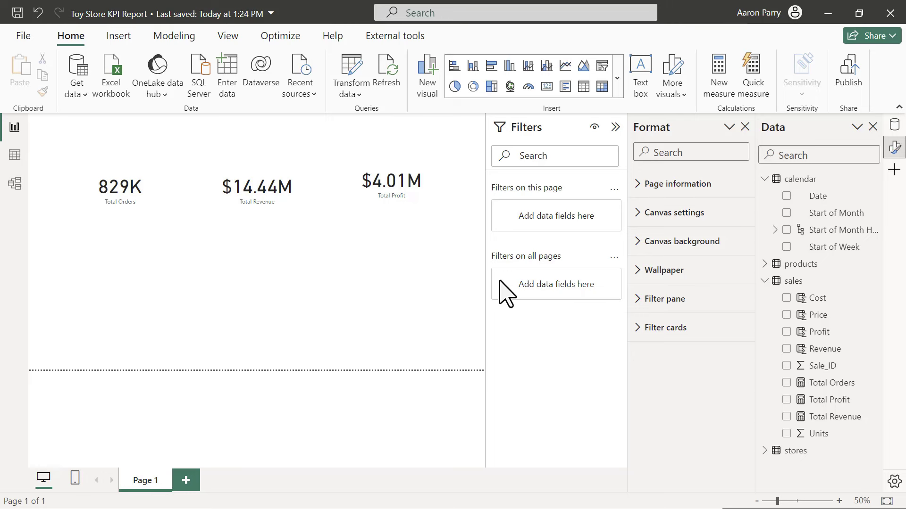
Step: Start a measure Revenue (M) in the sales table with a SUMX function that iterates over the sales table
left_click(786, 280)
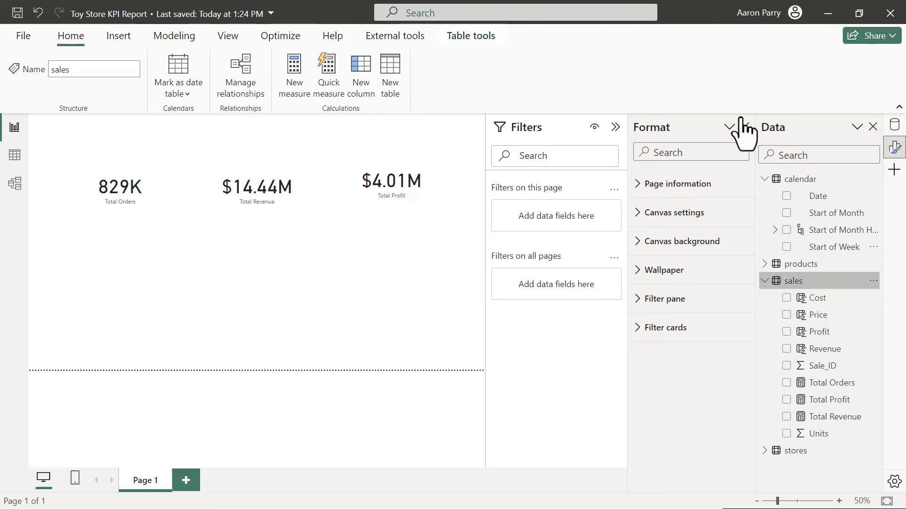
left_click(294, 71)
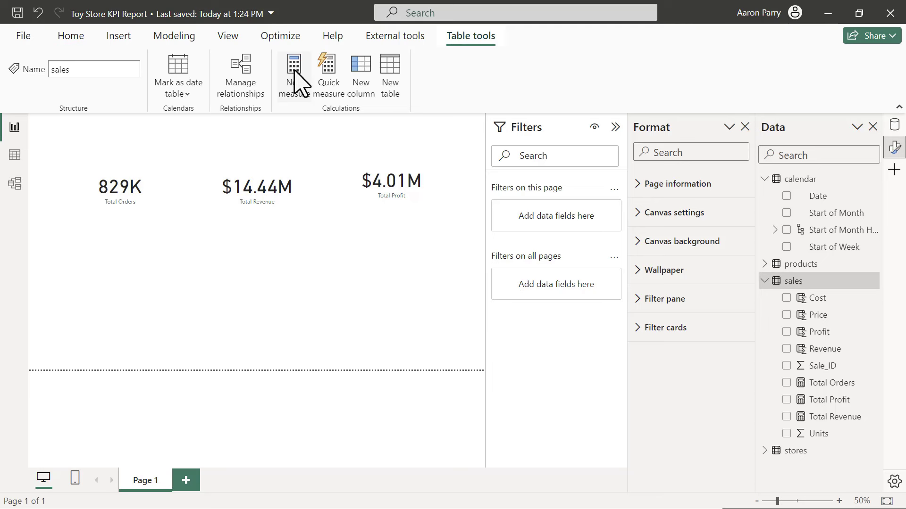
type("Revenue (M)")
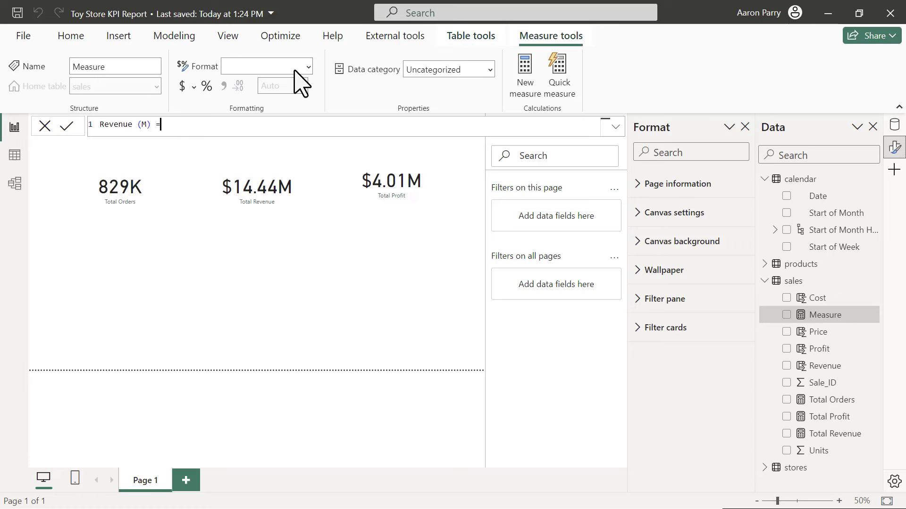
type(" =")
key("shift+Return")
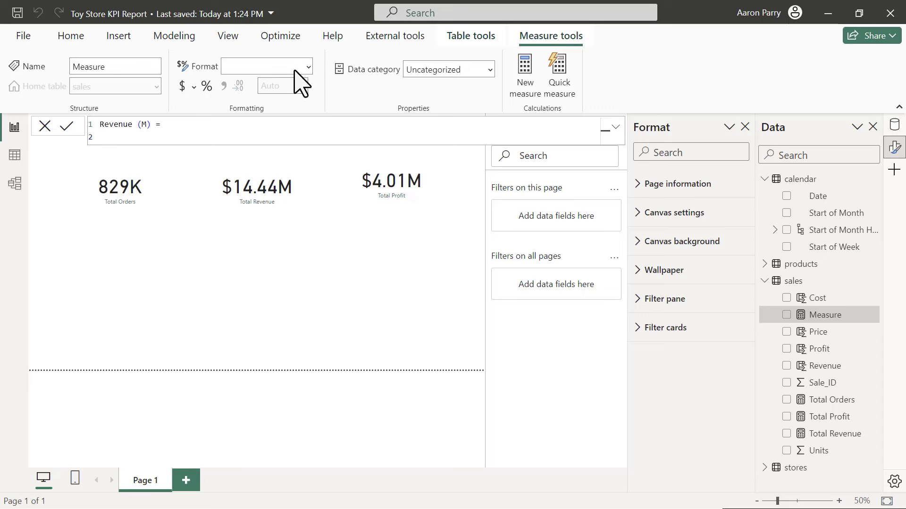
type("SUMX(")
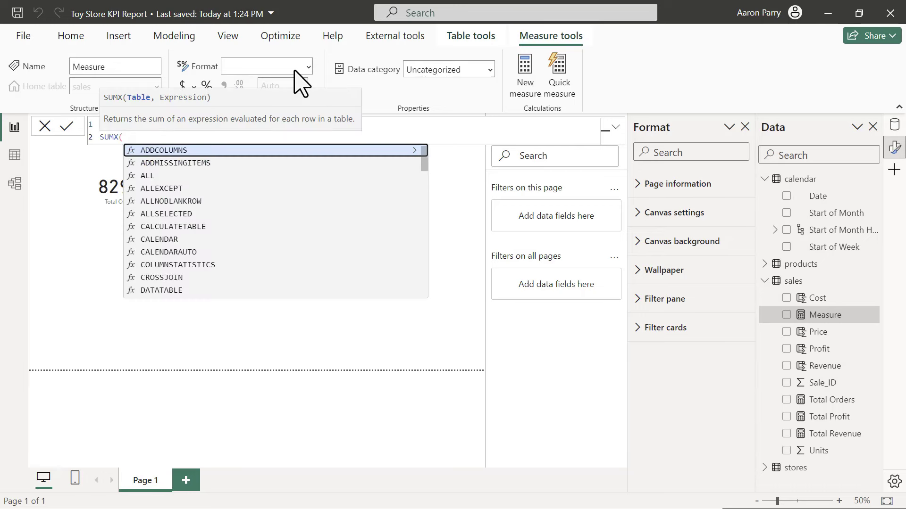
key("shift+Return")
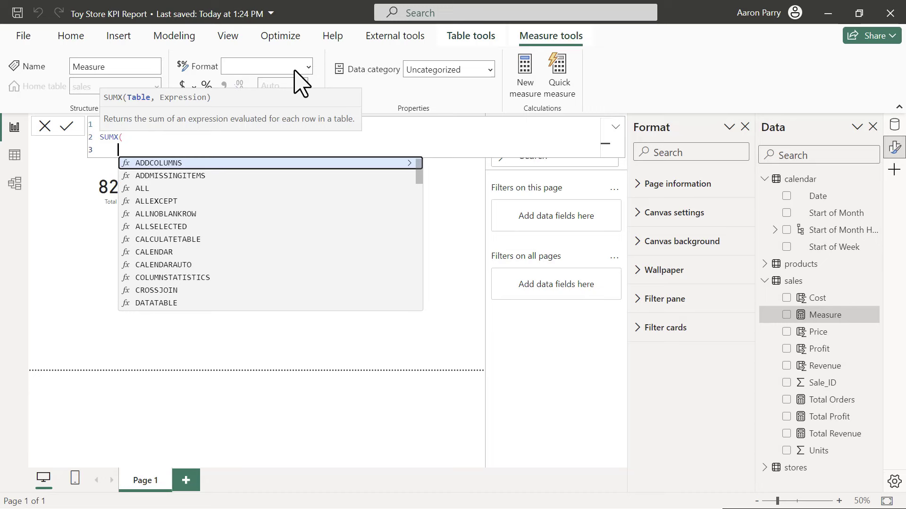
type("sal")
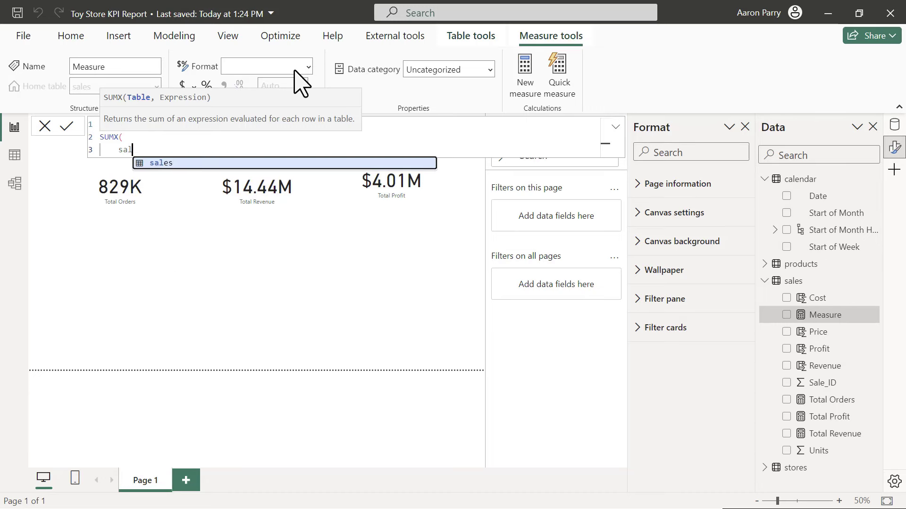
type("es,")
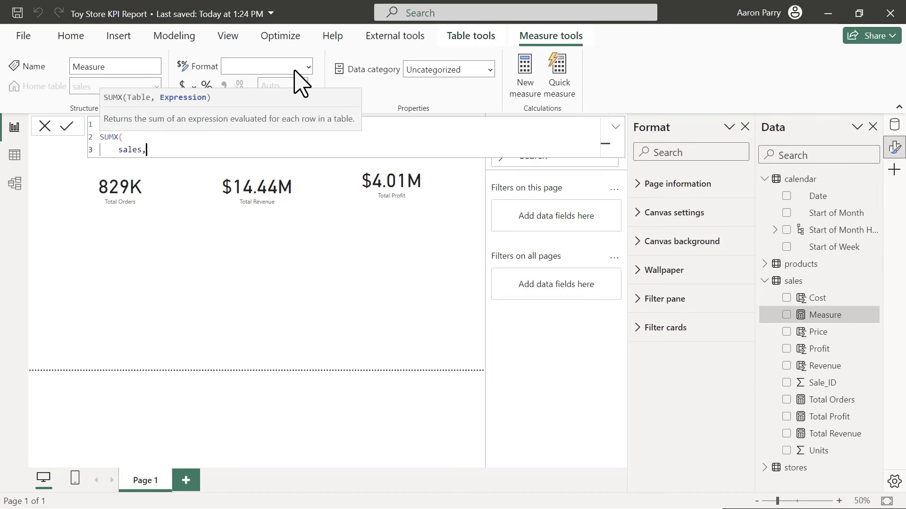
key("shift+Return")
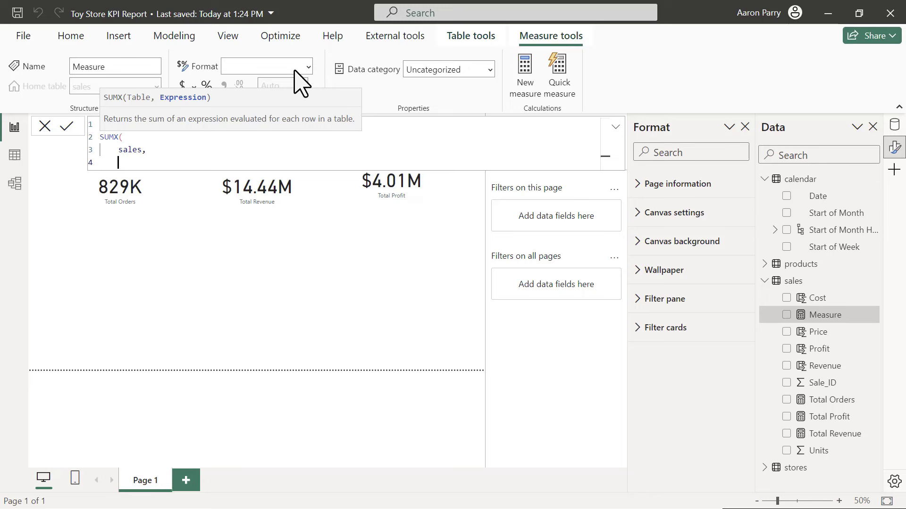
Step: Set the SUMX expression in Revenue (M) to begin with sales[Units] followed by the multiplication operator
type("un")
key("Up")
key("Up")
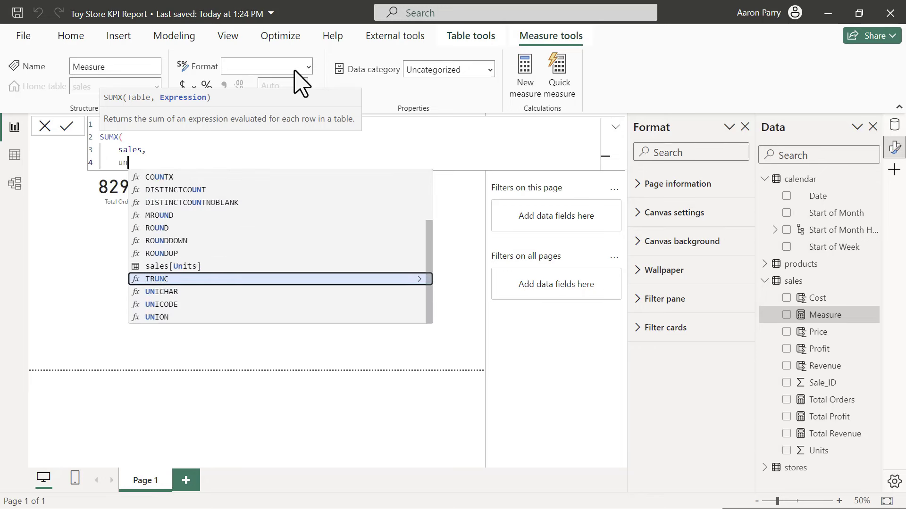
key("Tab")
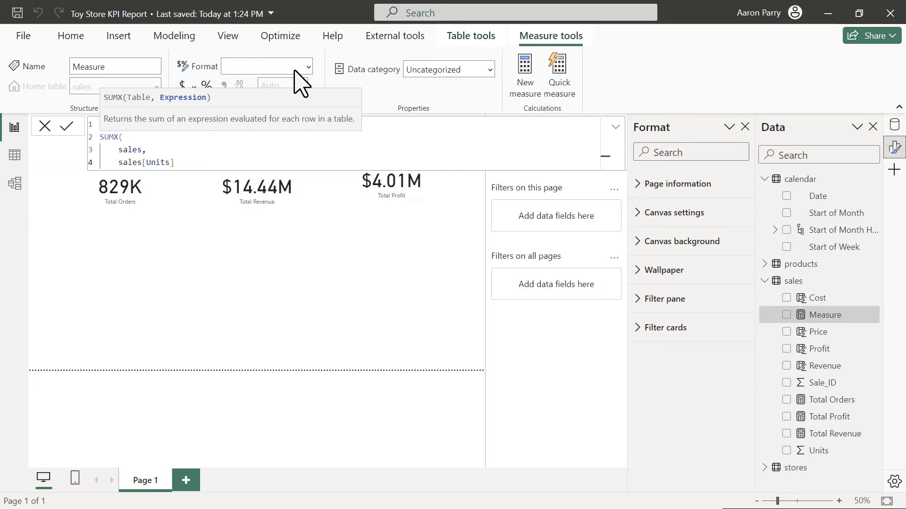
type("*")
key("shift+Return")
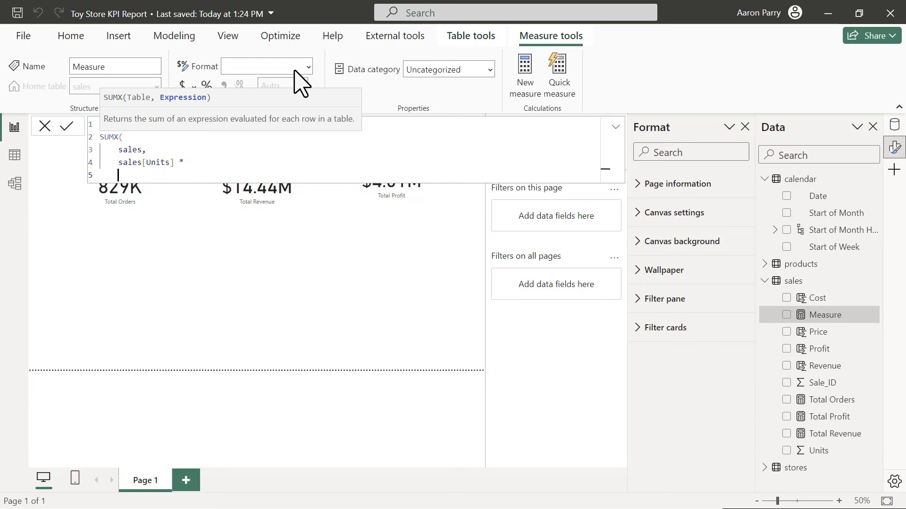
Step: Complete Revenue (M) by multiplying by RELATED(products[Product_Price]), close both functions and commit the measure
type("REL")
key("Tab")
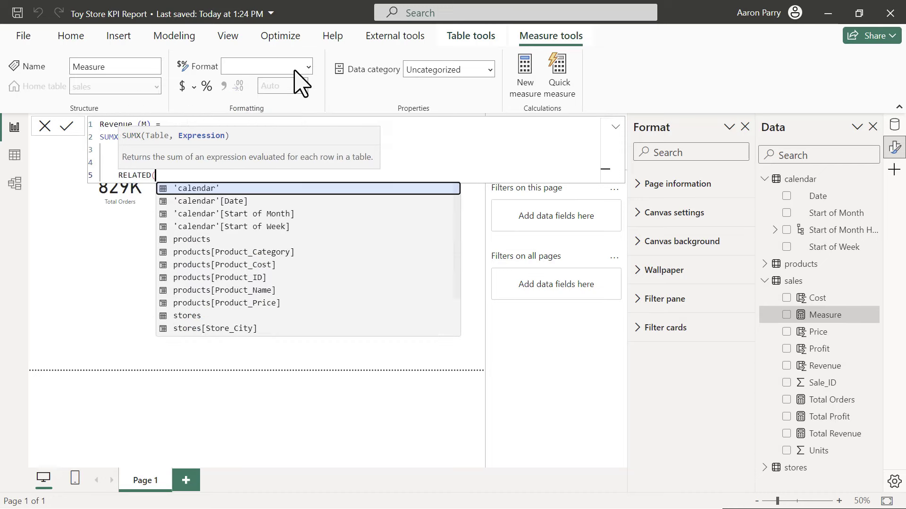
key("shift+Return")
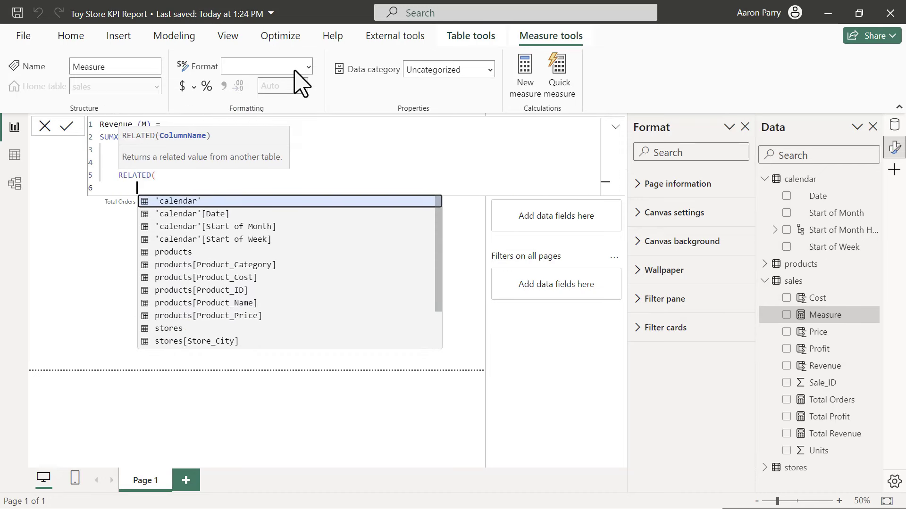
type("pr")
key("Up")
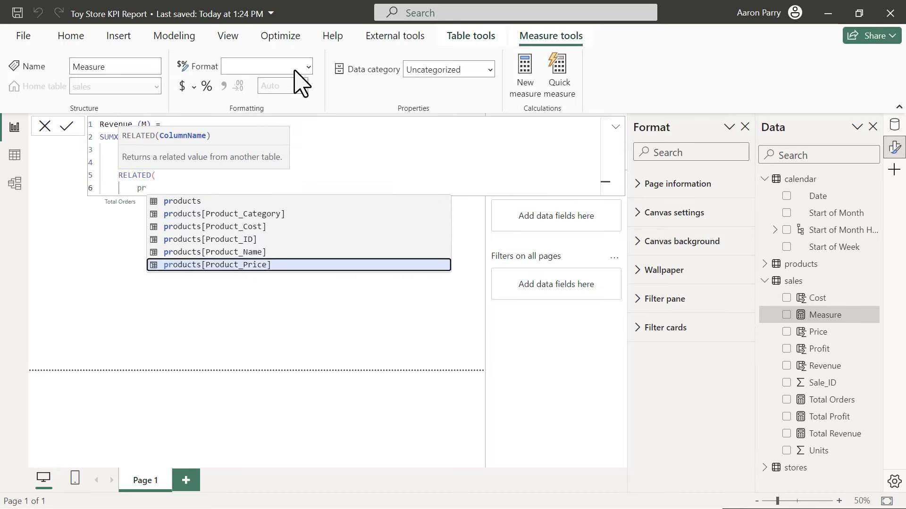
key("Tab")
key("shift+Return")
type(")")
key("shift+Return")
type(")")
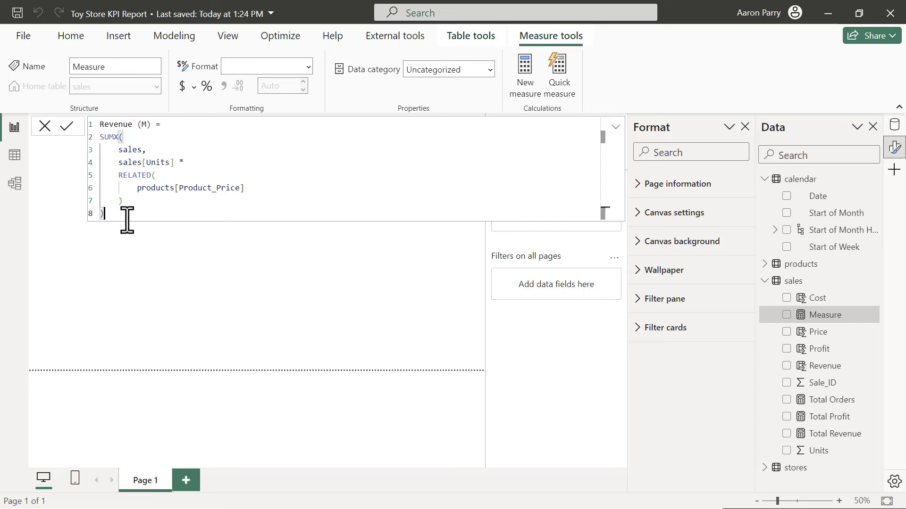
left_click(342, 259)
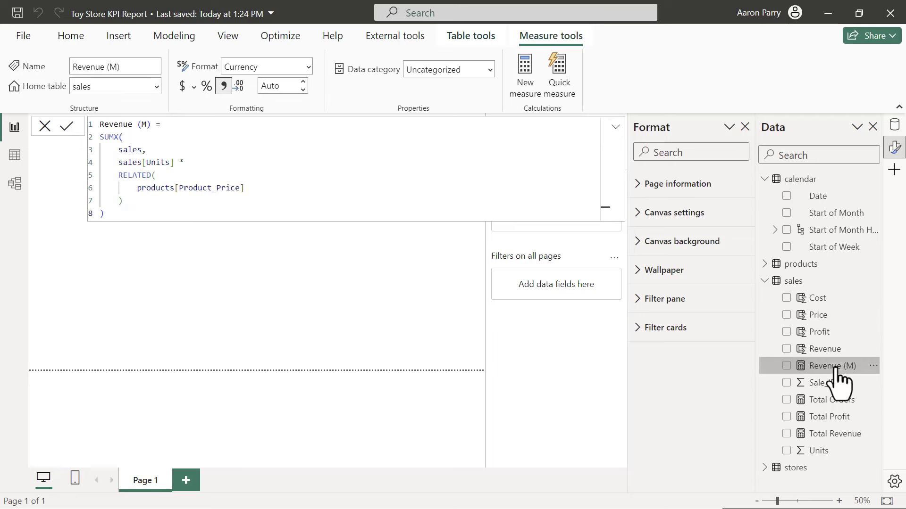
Step: Add a Revenue (M) card to Page 1 directly below the Total Revenue card
left_click_drag(797, 366, 363, 304)
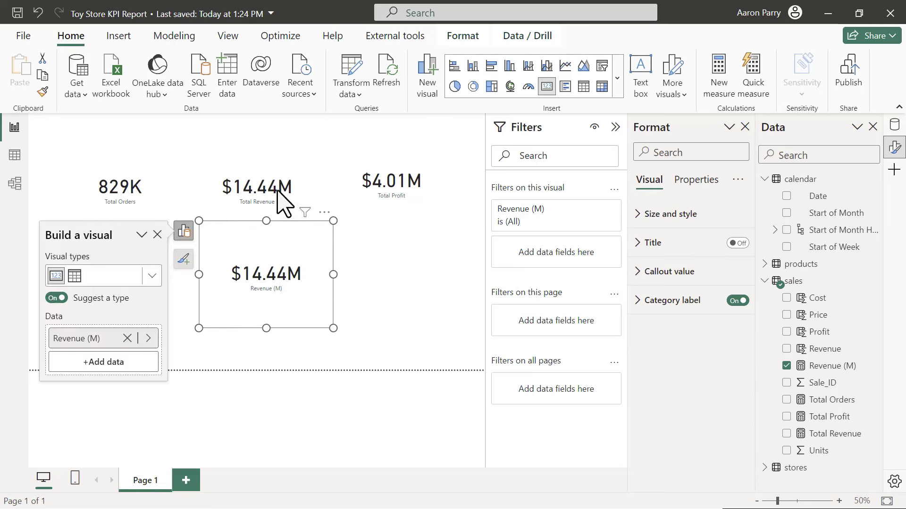
left_click(283, 207)
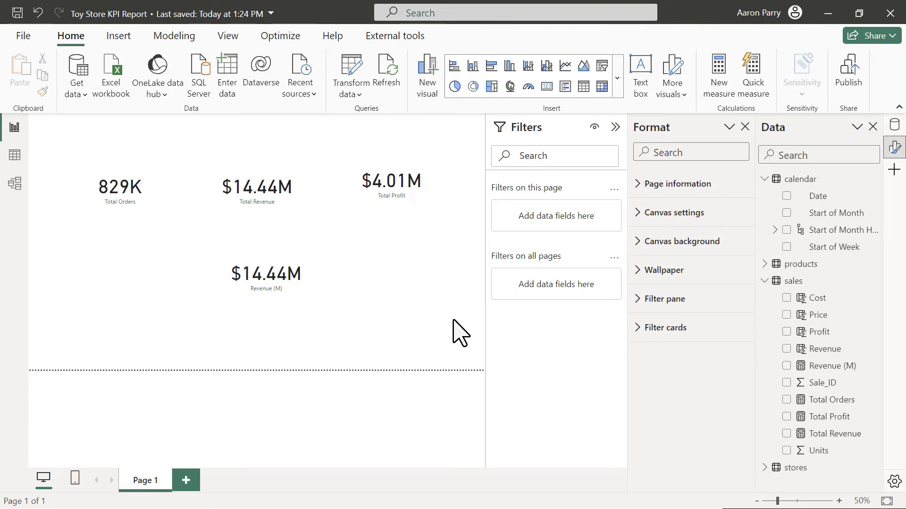
Step: Start a new measure in the sales table and clear its default formula text
left_click(810, 284)
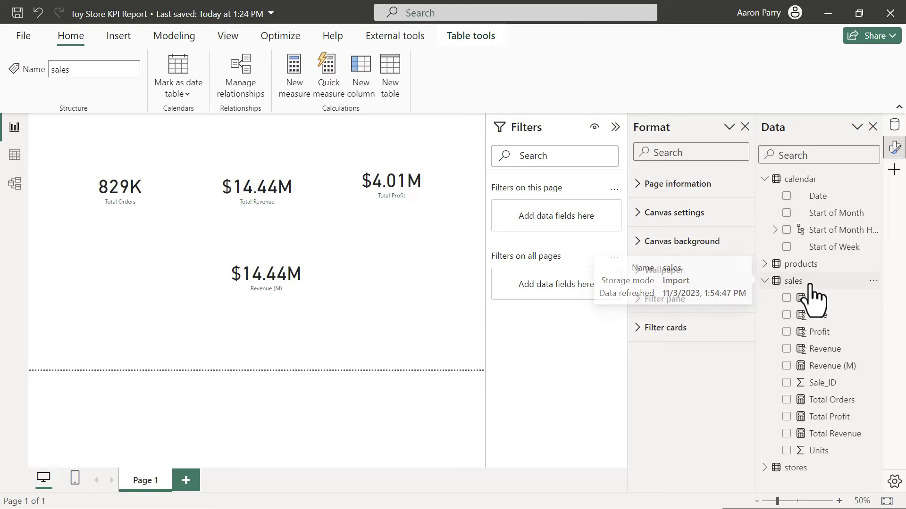
left_click(294, 78)
key("ctrl+a")
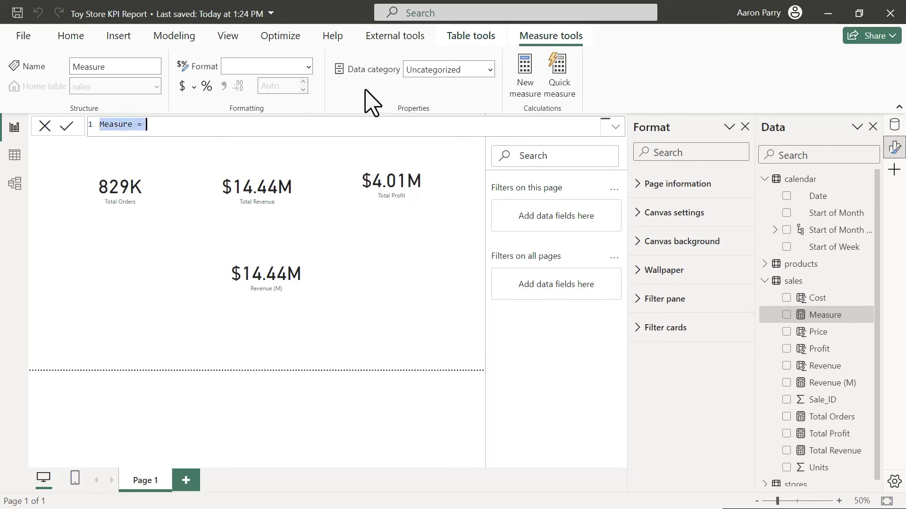
key("BackSpace")
type("Total Prof")
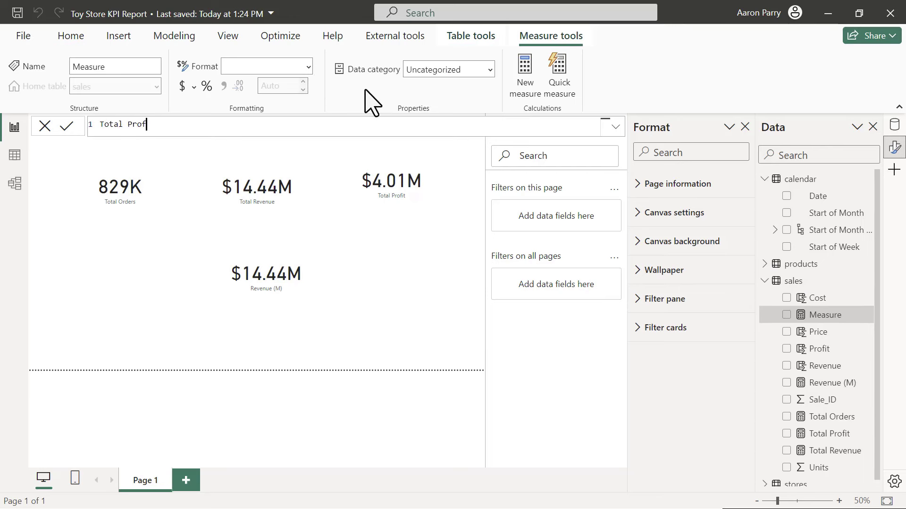
key("BackSpace")
key("BackSpace")
key("BackSpace")
key("BackSpace")
key("BackSpace")
key("BackSpace")
key("BackSpace")
key("BackSpace")
key("BackSpace")
key("BackSpace")
Step: Name the measure Profit (M) and begin a SUMX function that iterates over the sales table
type("Profit (M) =")
key("shift+Return")
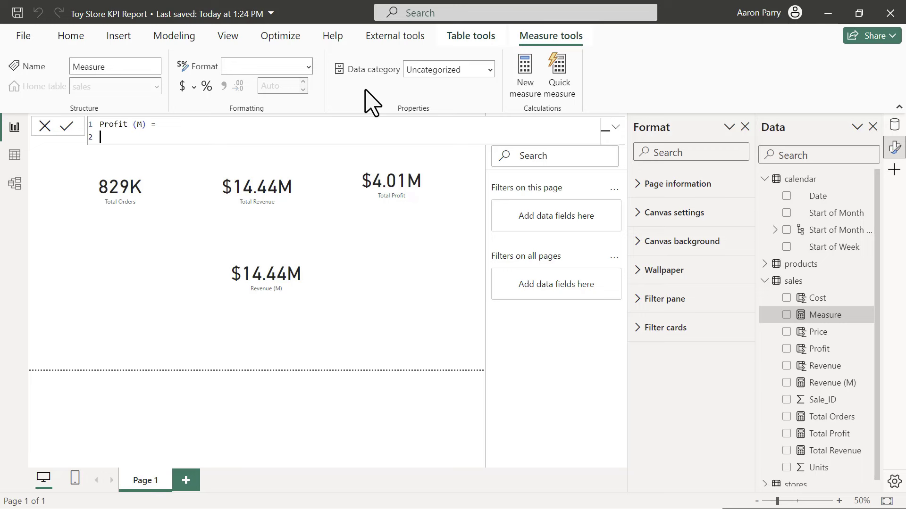
type("SUMX")
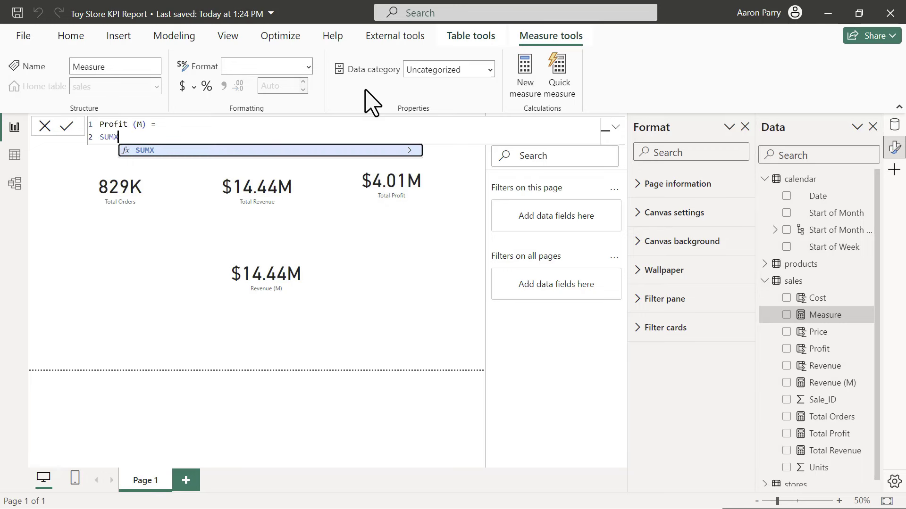
type("(")
key("shift+Return")
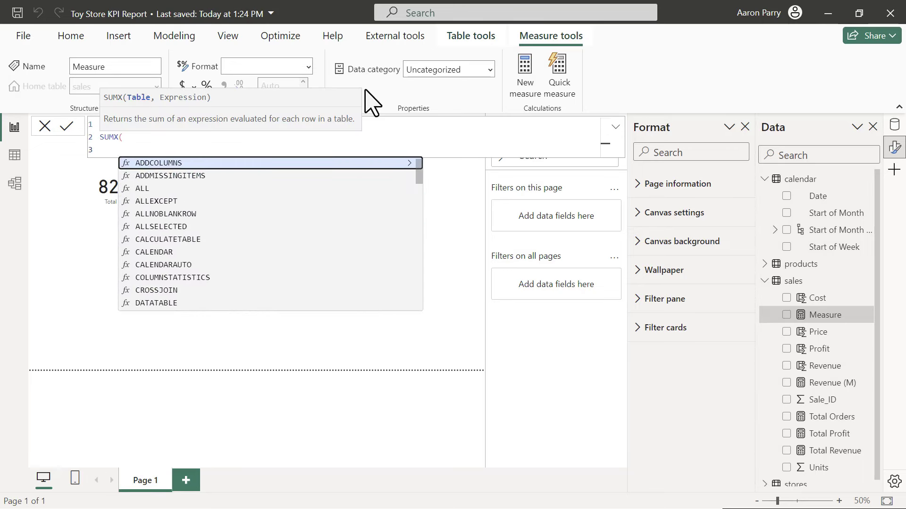
type("sales")
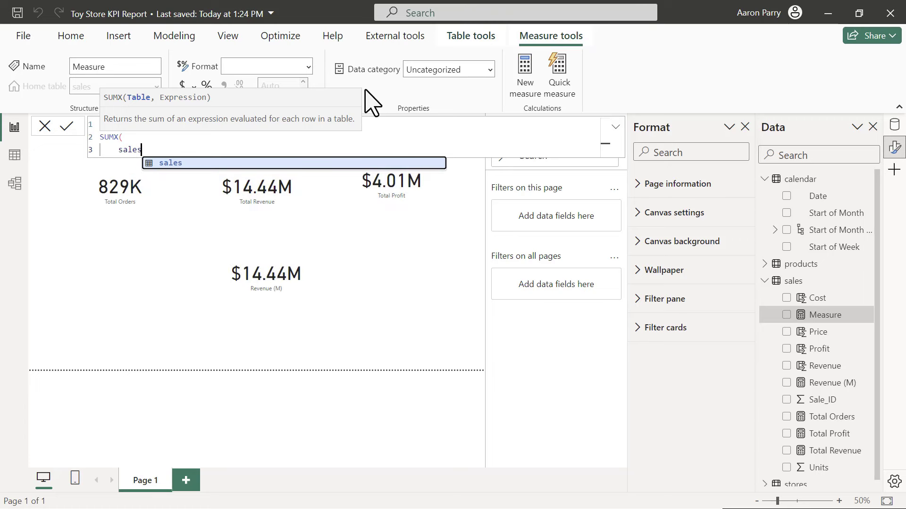
key("Escape")
type(",")
key("shift+Return")
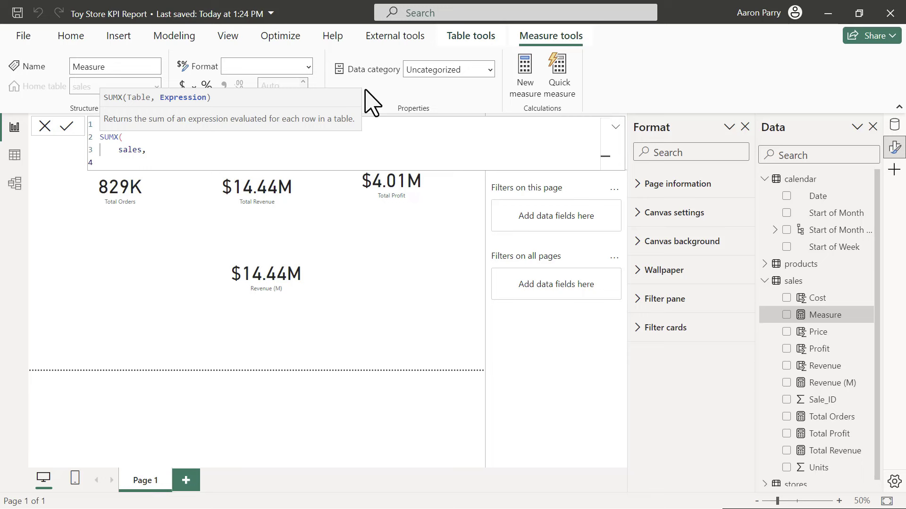
Step: Start the SUMX expression of Profit (M) with the [Revenue (M)] measure followed by a minus operator
type("[r")
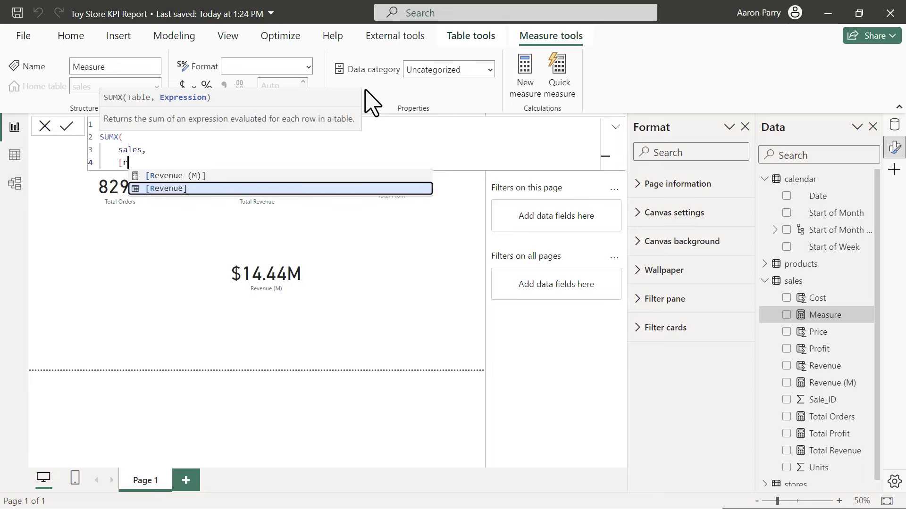
key("Up")
key("Tab")
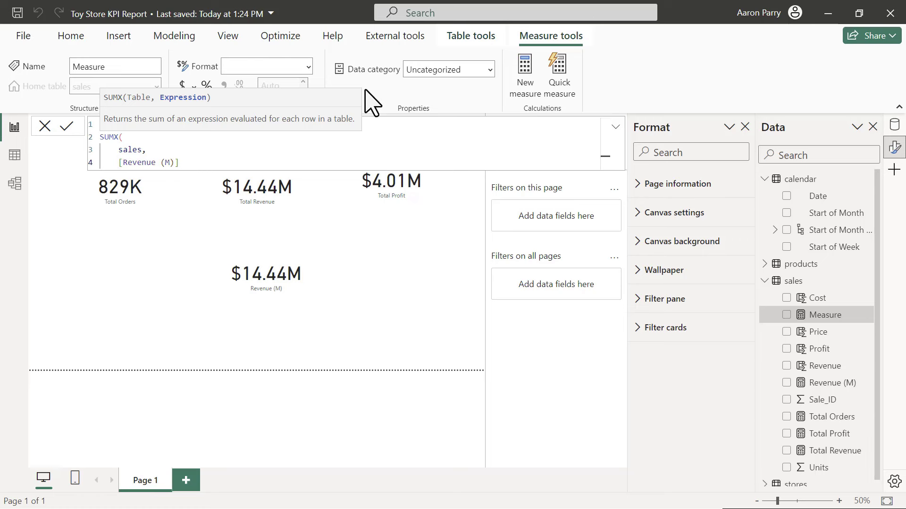
type("-")
key("shift+Return")
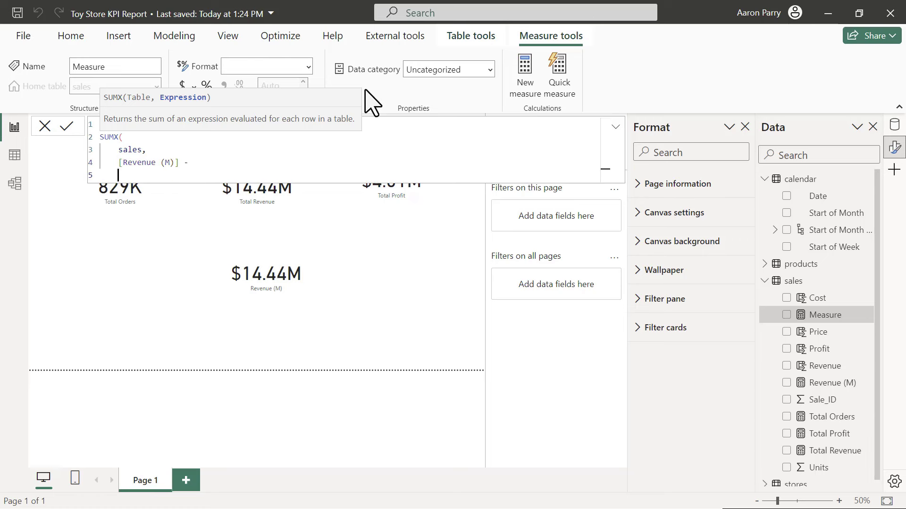
Step: Open a parenthesised term to subtract in Profit (M), starting with sales[Units] and the multiplication operator
type("(")
key("shift+Return")
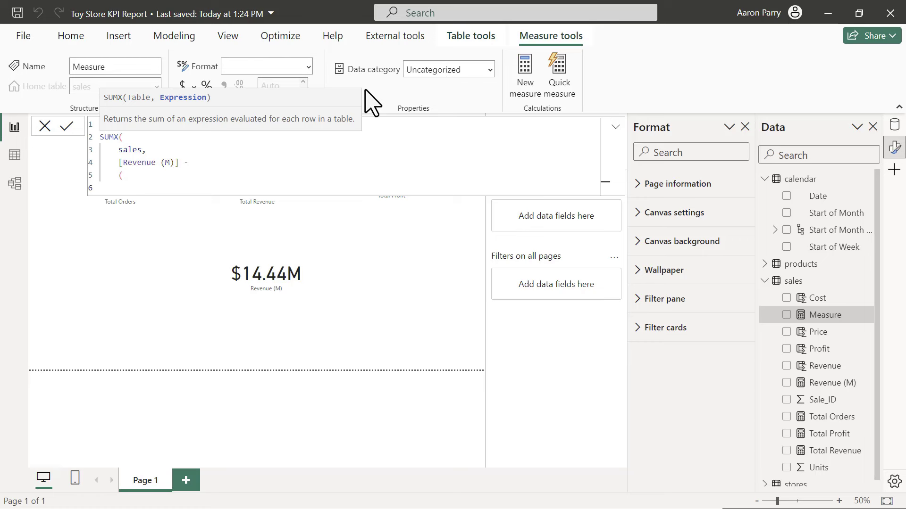
type("sales")
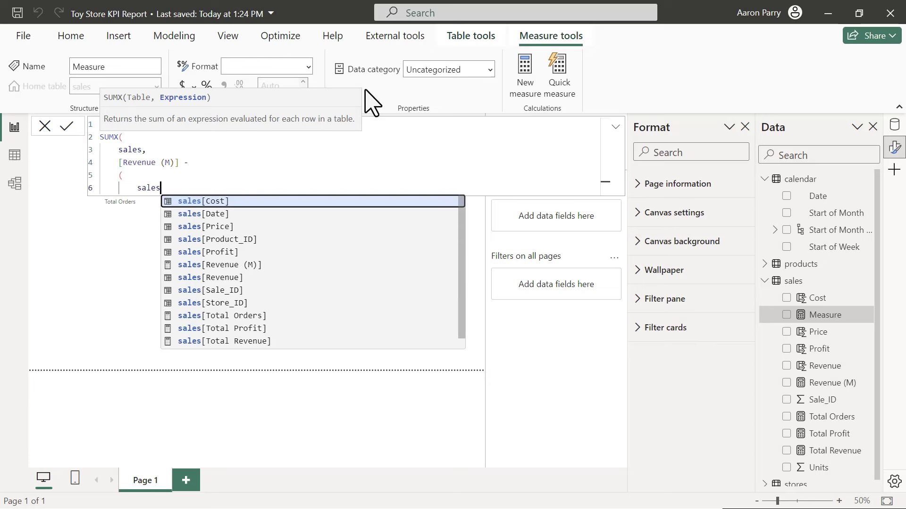
type("[Units] *")
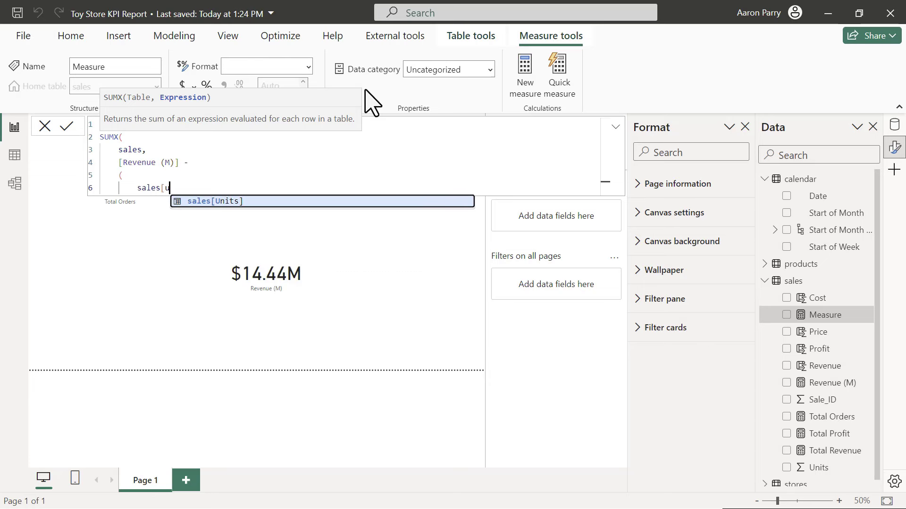
key("Return")
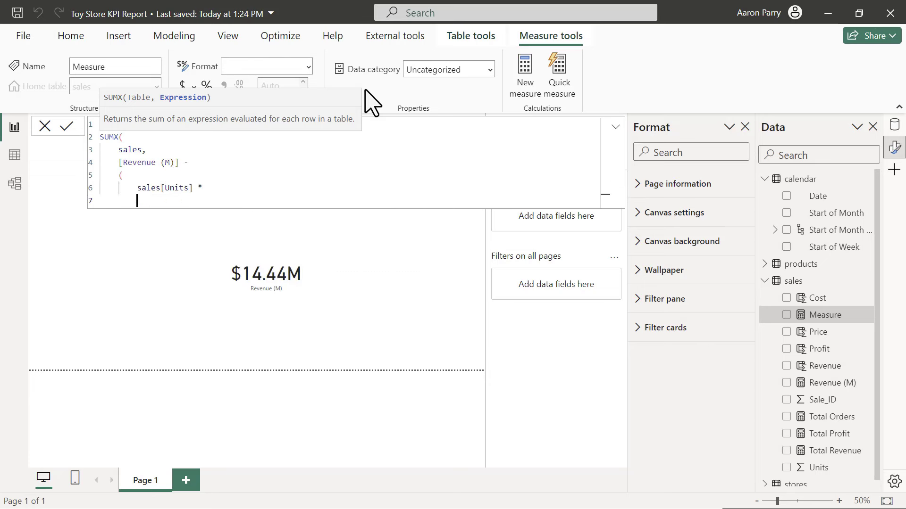
Step: Finish Profit (M) with RELATED(products[Product_Cost]), close all open parentheses and commit the measure
type("RELATED(")
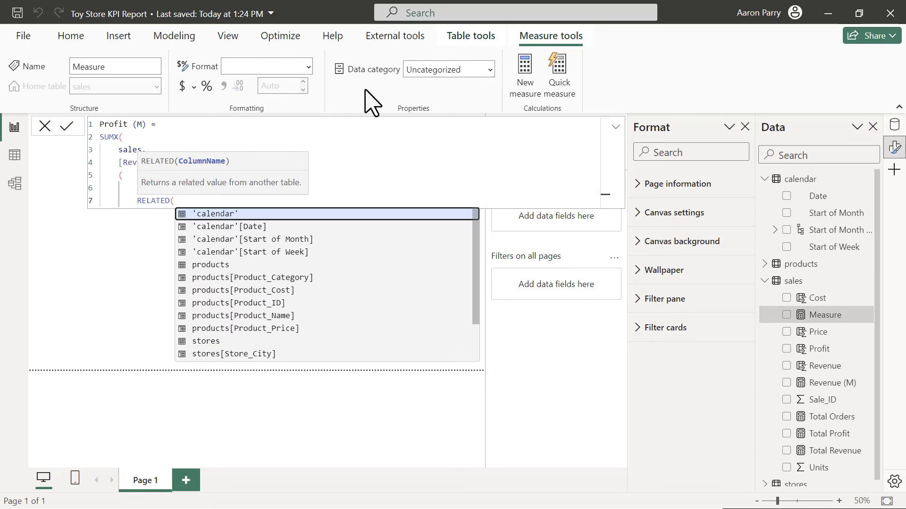
key("shift+Return")
type("pro")
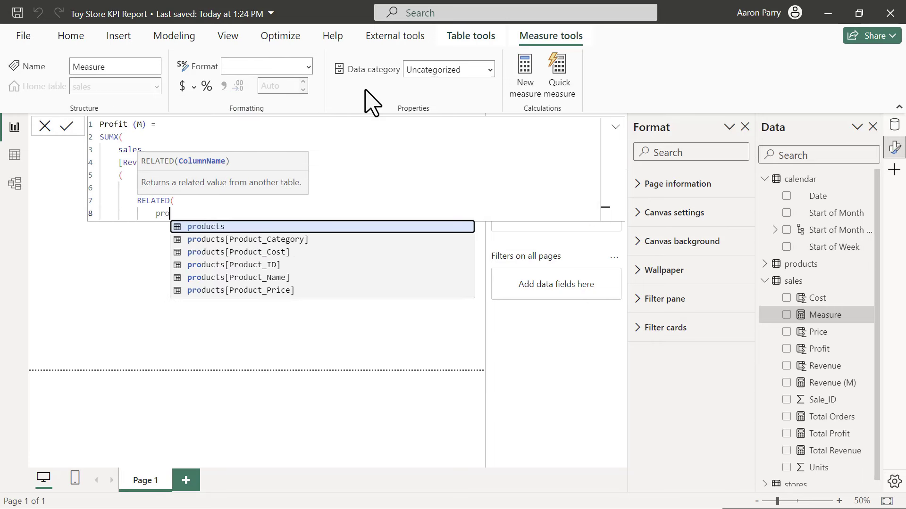
key("Down")
key("Down")
key("Tab")
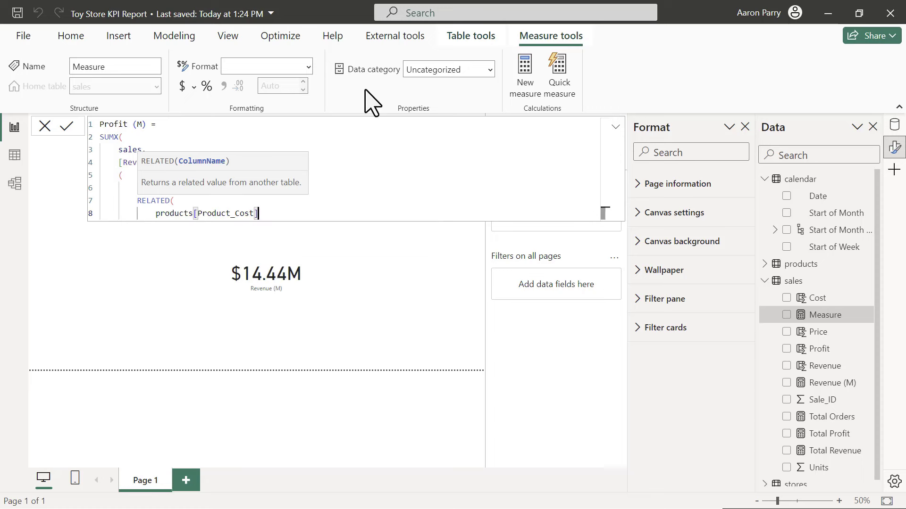
key("shift+Return")
type(")")
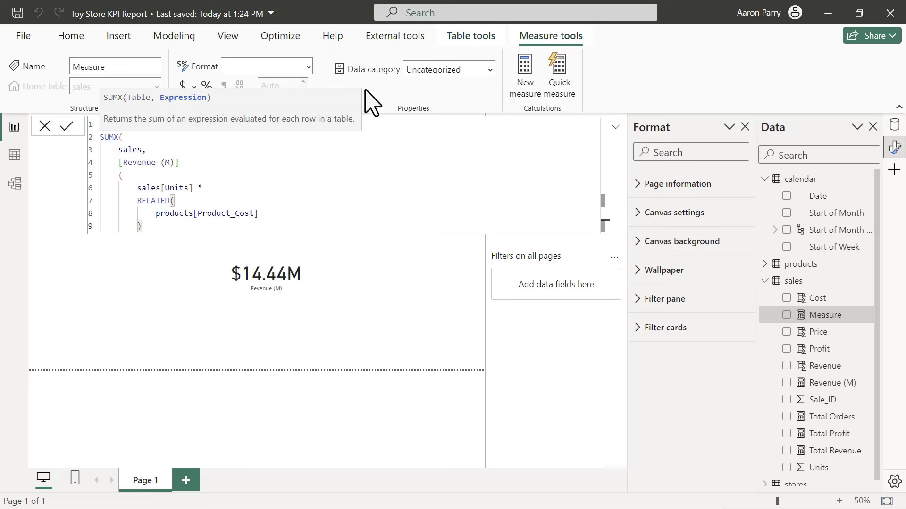
key("shift+Return")
type(")")
key("shift+Return")
type(")")
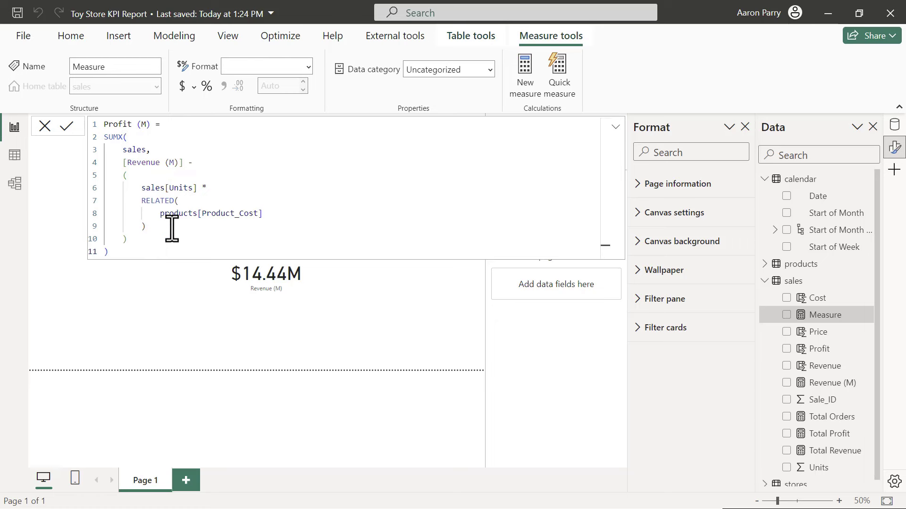
key("Return")
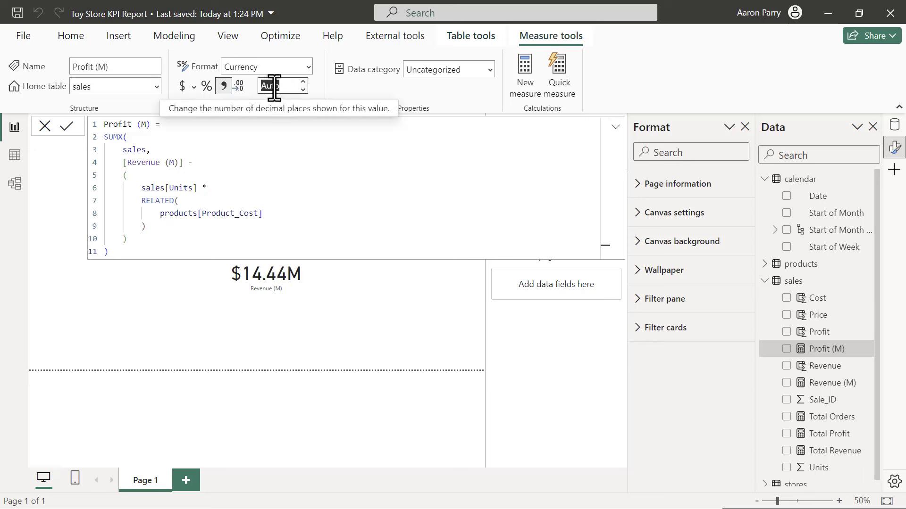
Step: Format Profit (M) with 2 decimal places and add it to Page 1 as a card beside the Revenue (M) card
left_click(275, 86)
key("BackSpace")
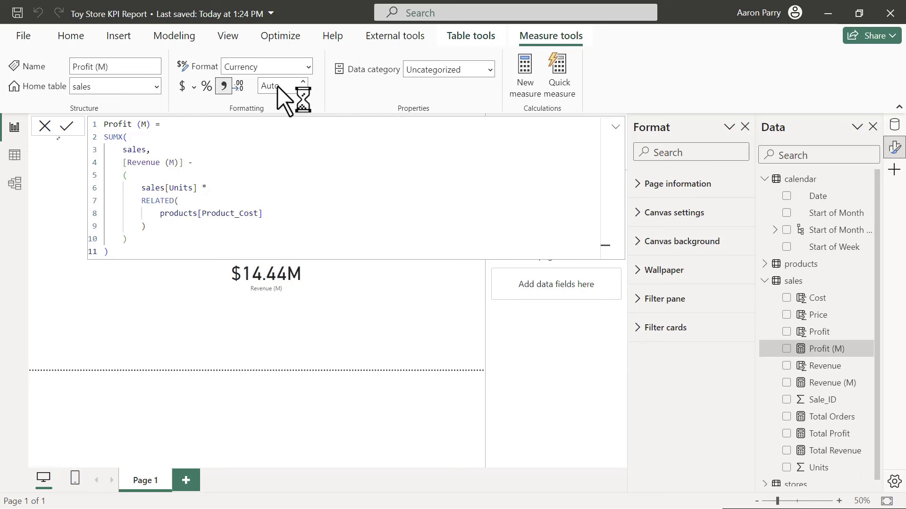
type("2")
key("Return")
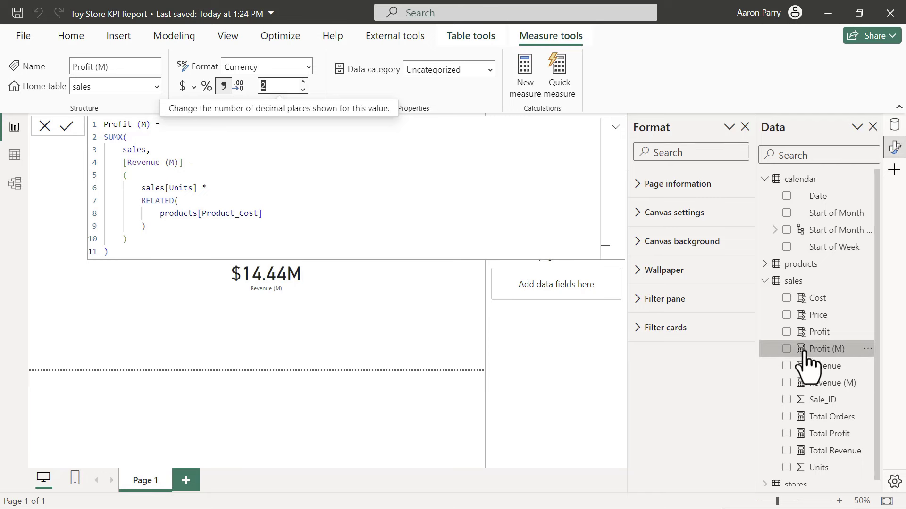
left_click_drag(779, 350, 426, 301)
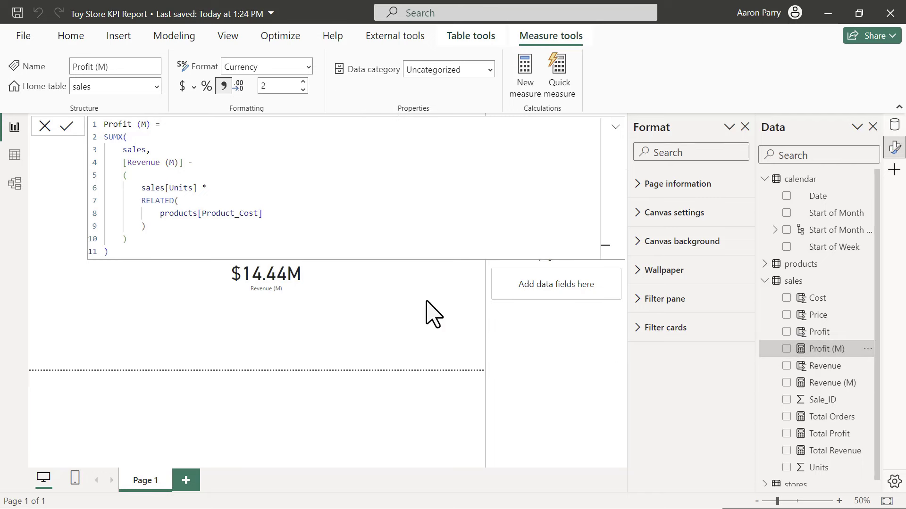
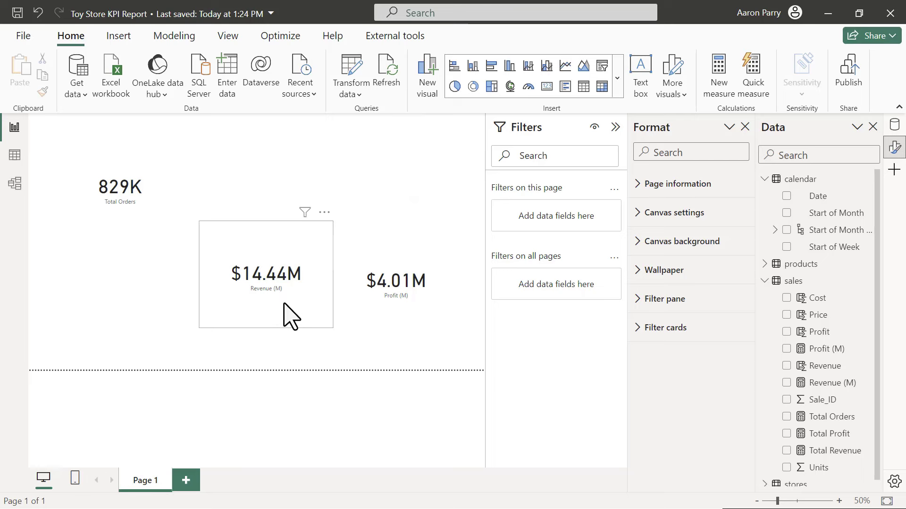
Step: Arrange the Total Orders, Revenue (M) and Profit (M) cards in a row along the upper edge of Page 1
left_click_drag(283, 304, 245, 179)
left_click_drag(394, 299, 385, 156)
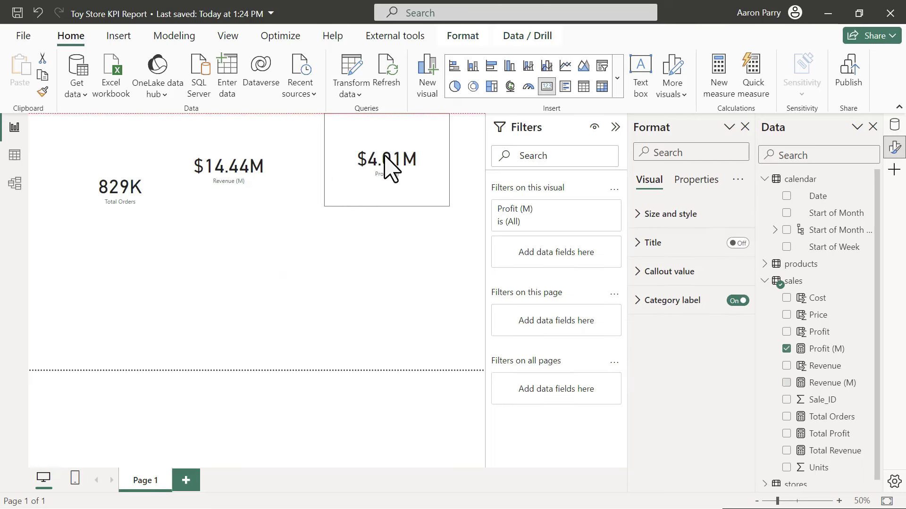
left_click_drag(132, 197, 85, 129)
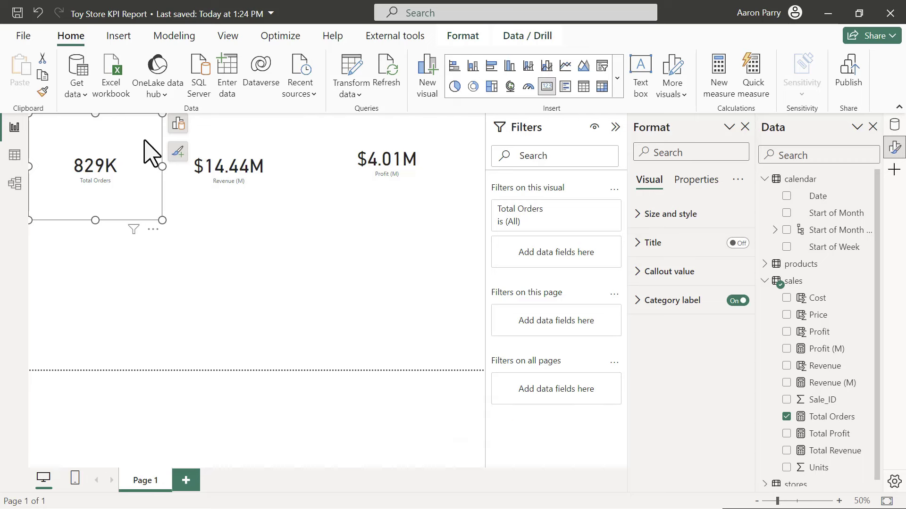
Step: Convert the Total Orders card to a KPI visual with Start of Month from the calendar table as its trend axis
left_click(178, 125)
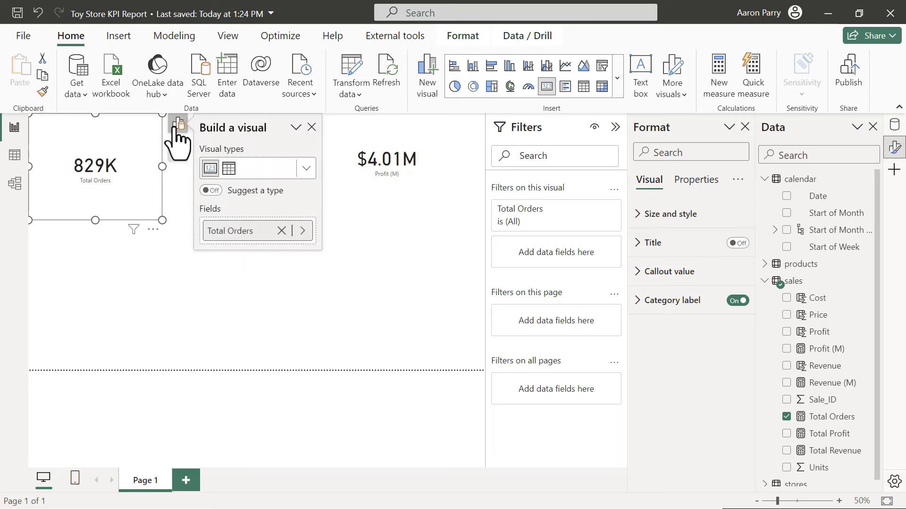
left_click(306, 169)
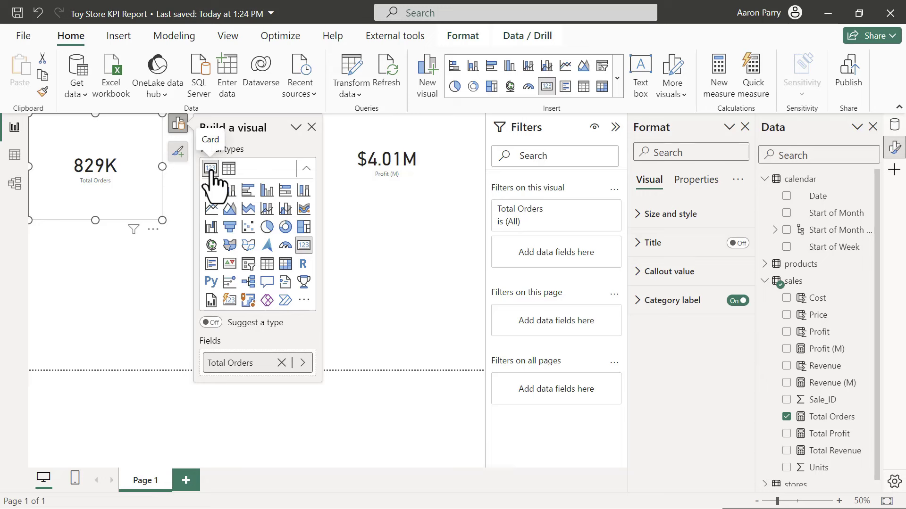
left_click(229, 265)
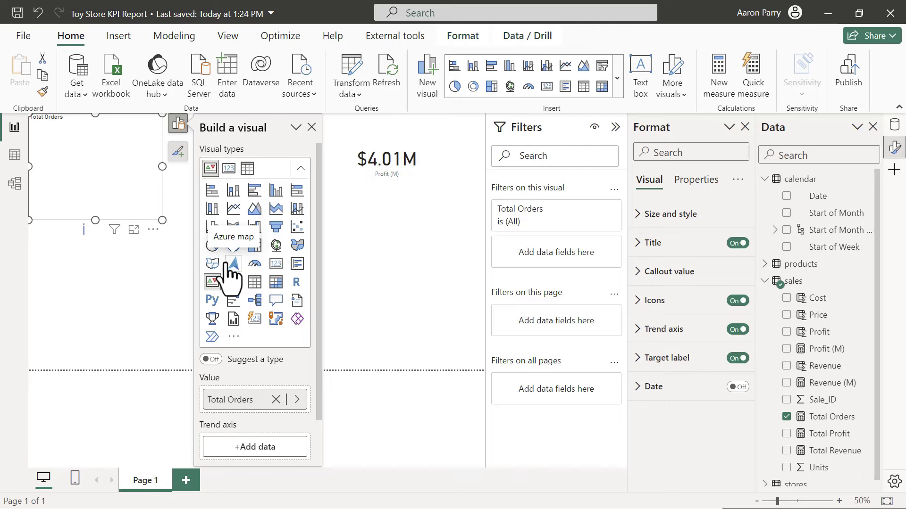
scroll(261, 279, "down", 1)
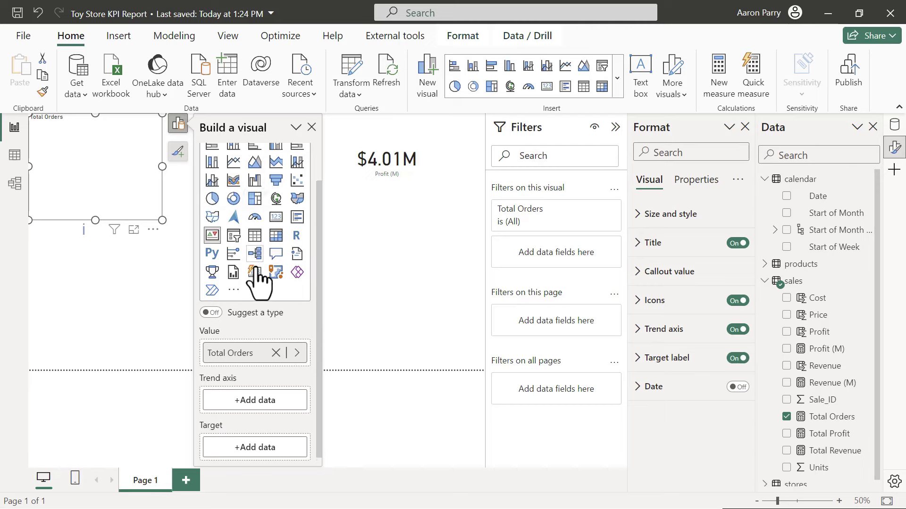
left_click(251, 405)
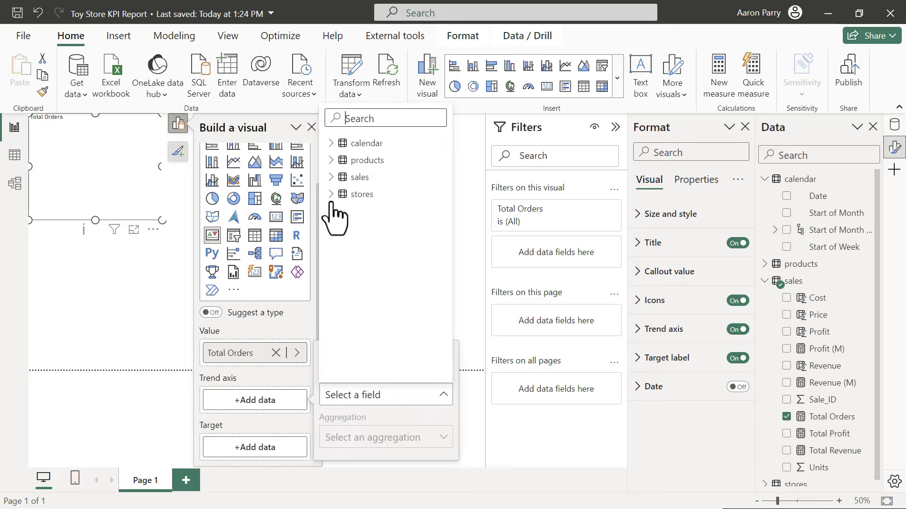
left_click(336, 143)
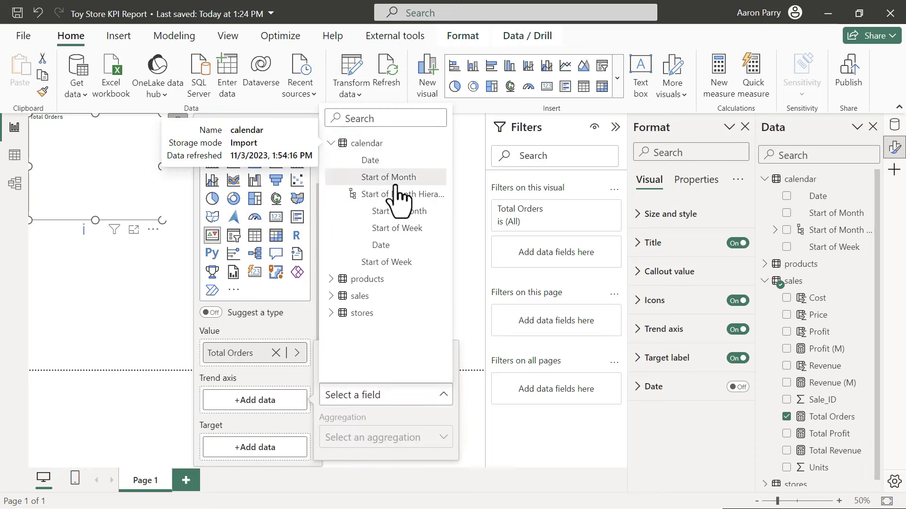
left_click(392, 178)
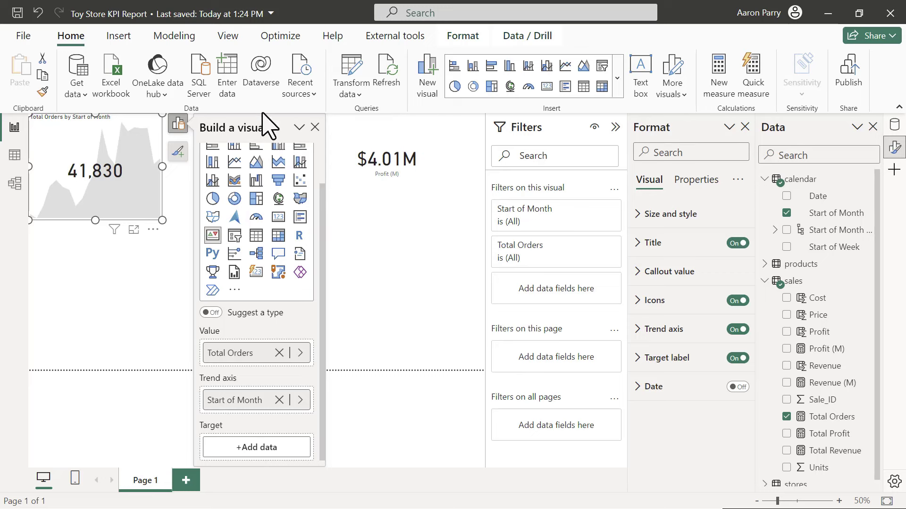
left_click(314, 128)
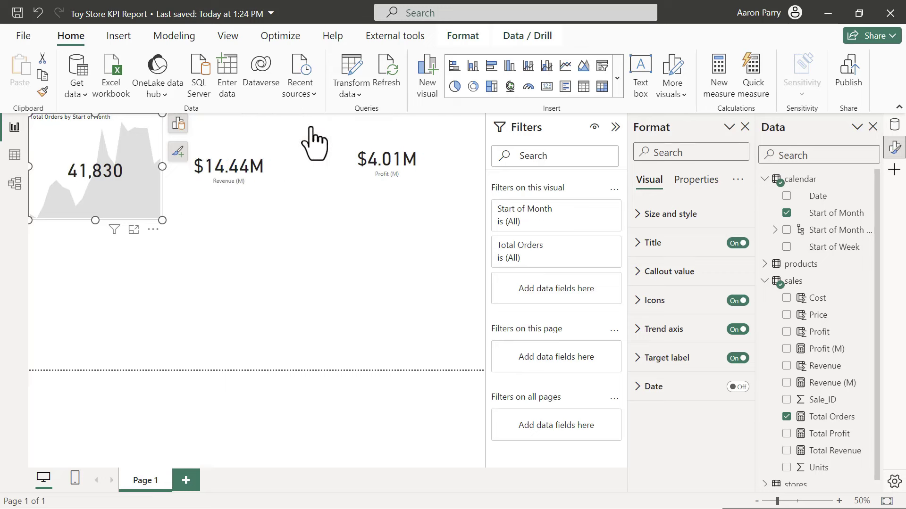
Step: Convert the Revenue (M) card to a KPI visual with calendar Start of Month as its trend axis
left_click(262, 206)
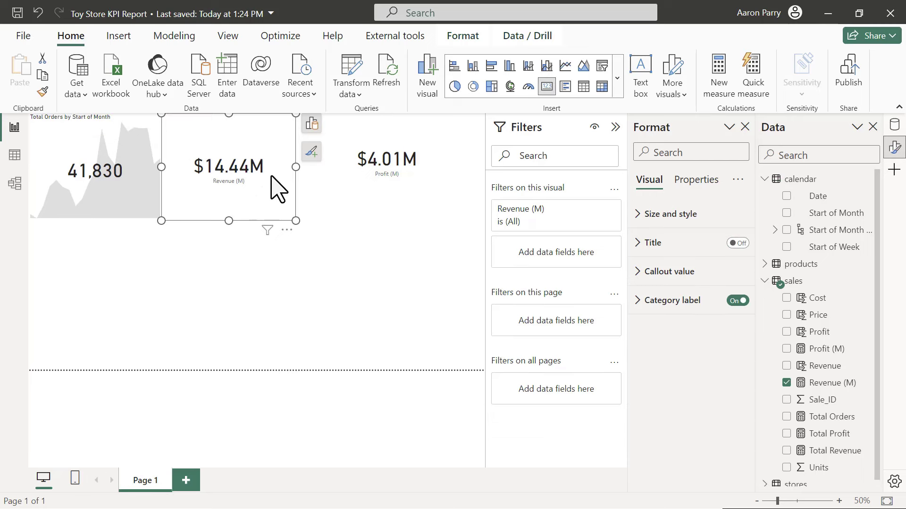
left_click(313, 125)
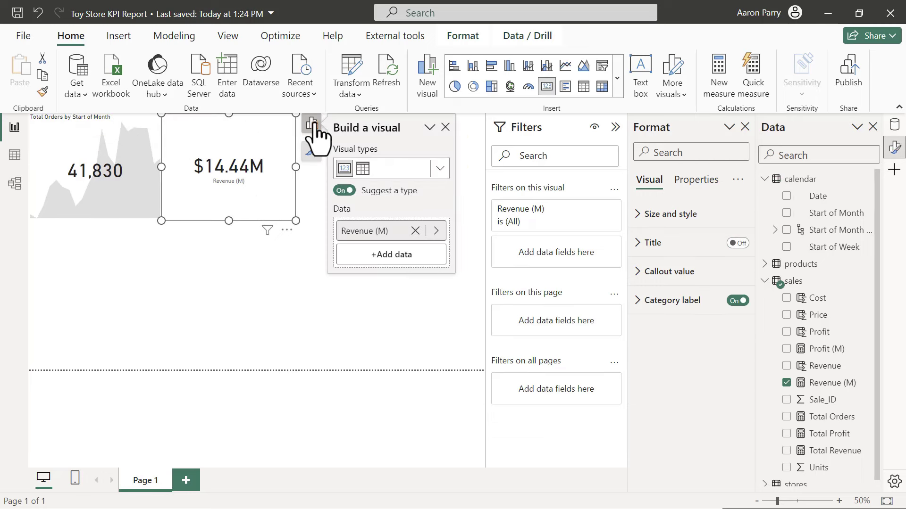
left_click(441, 170)
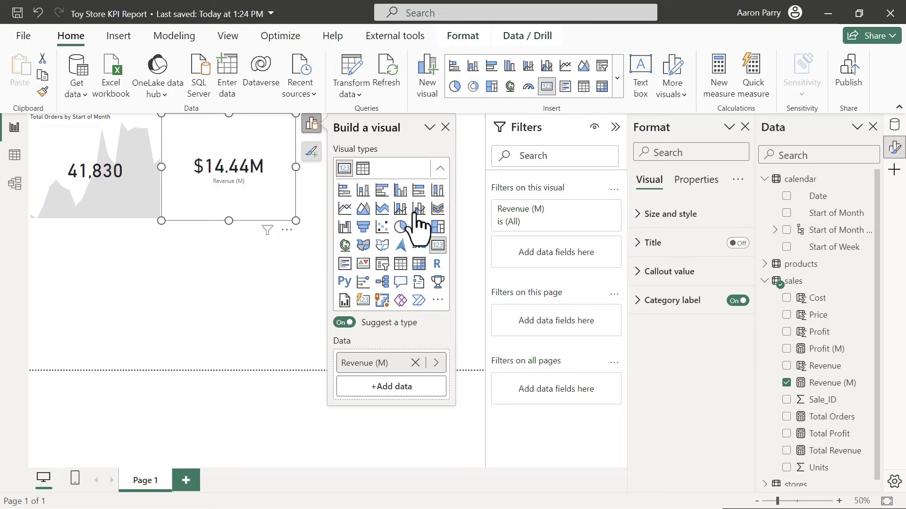
left_click(364, 264)
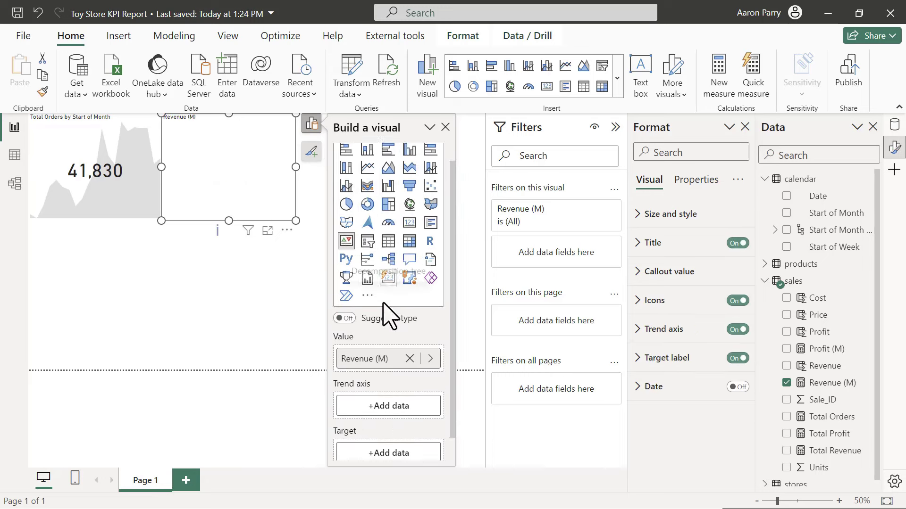
left_click(392, 401)
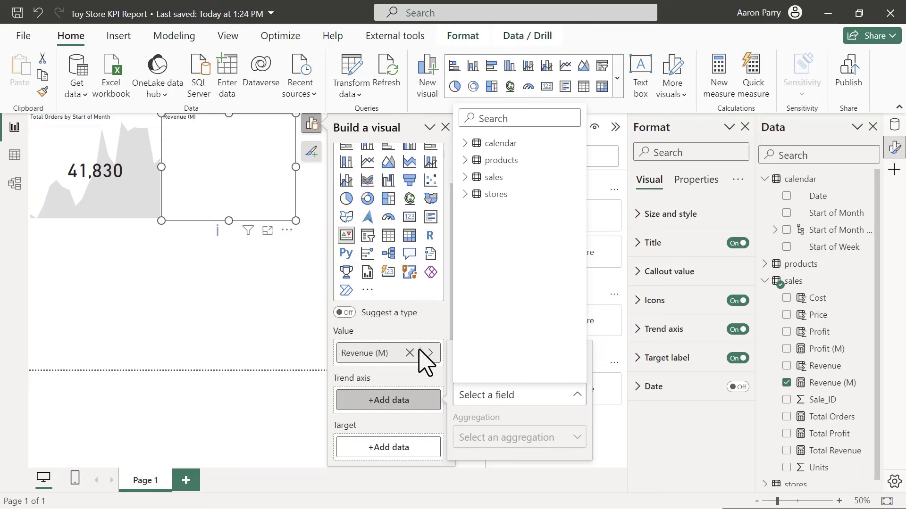
left_click(462, 143)
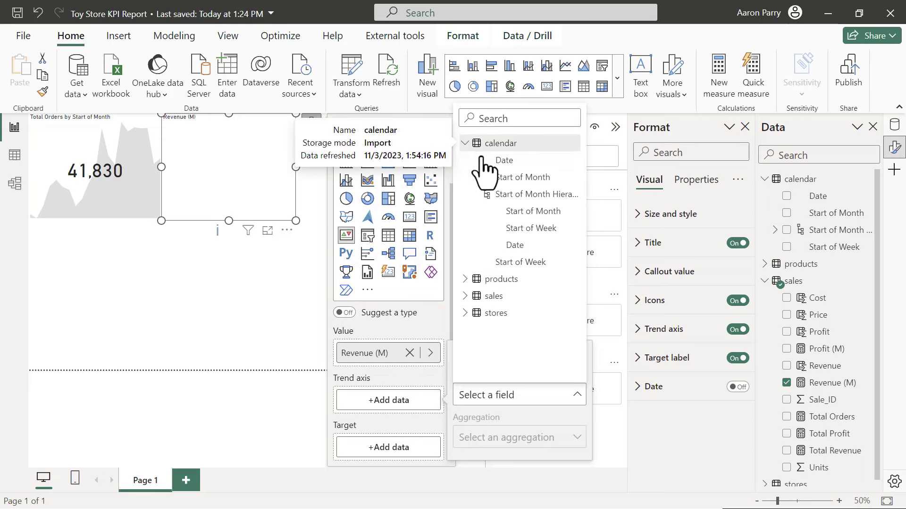
left_click(534, 178)
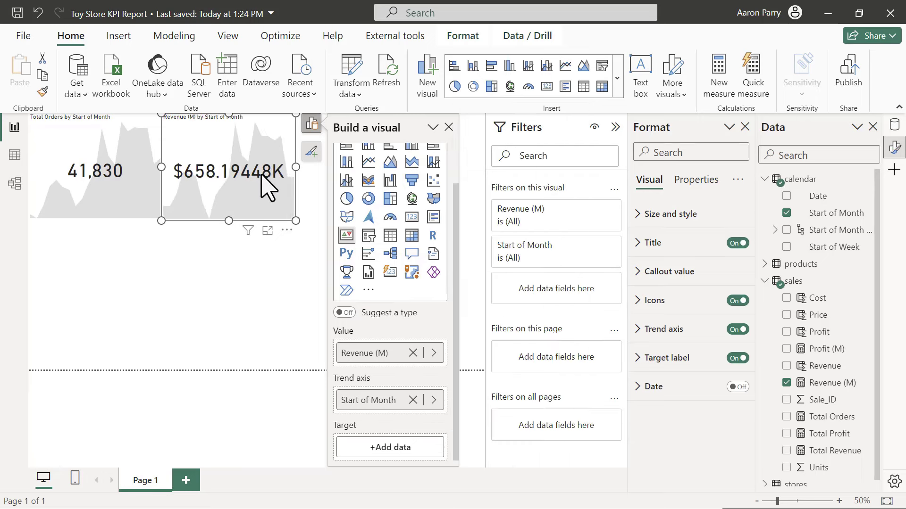
left_click(449, 127)
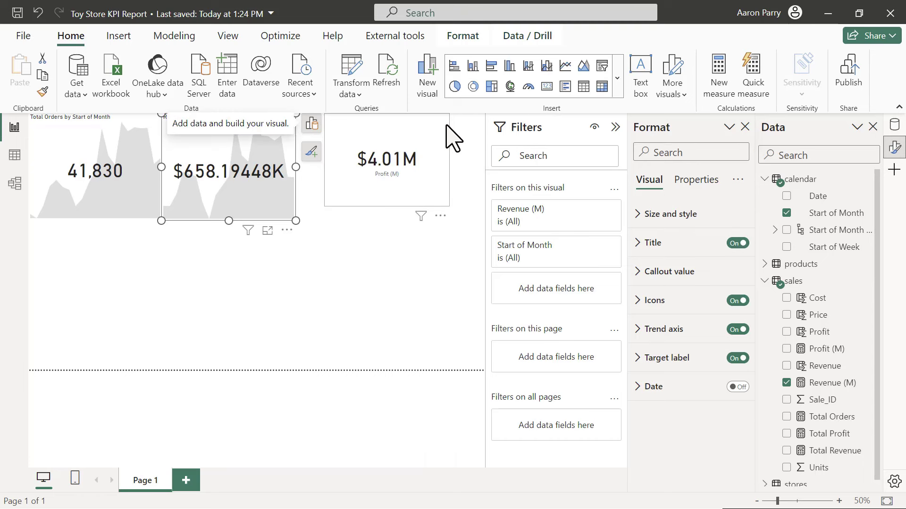
Step: Convert the Profit (M) card to a KPI visual with calendar Start of Month as its trend axis
left_click(432, 141)
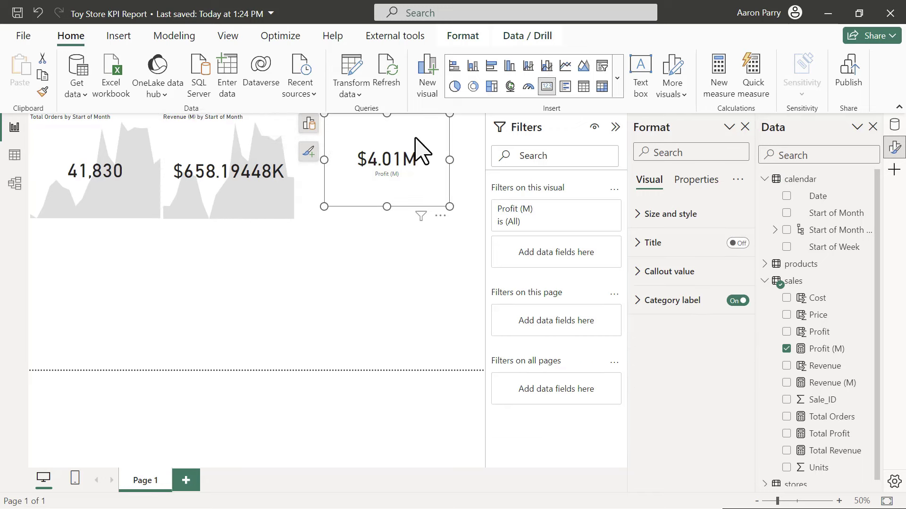
left_click(313, 127)
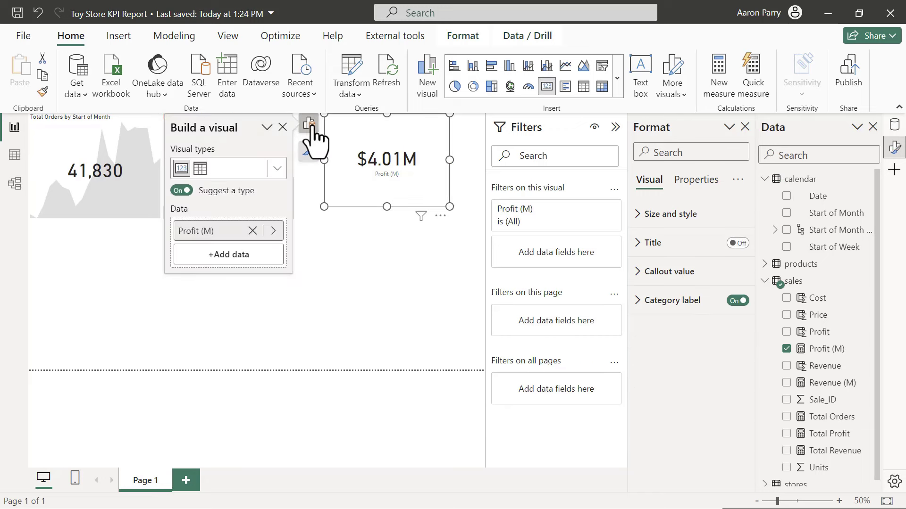
left_click(278, 169)
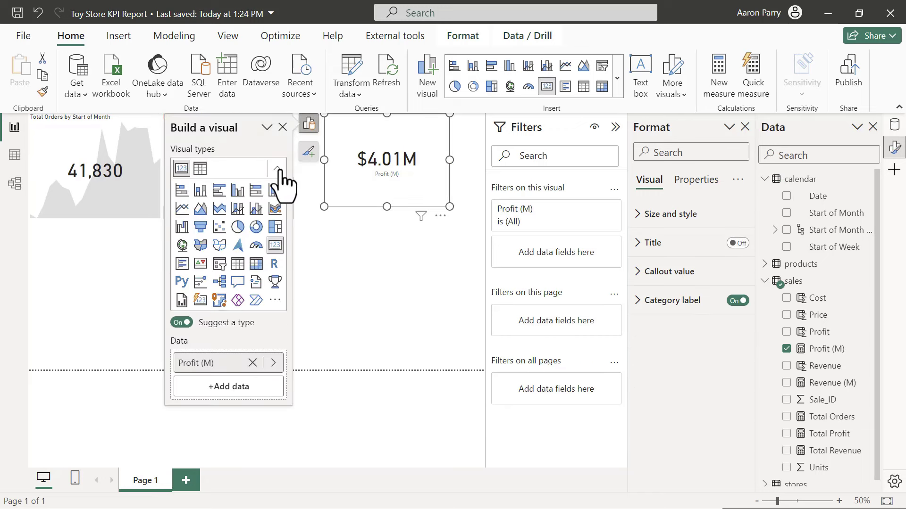
left_click(200, 266)
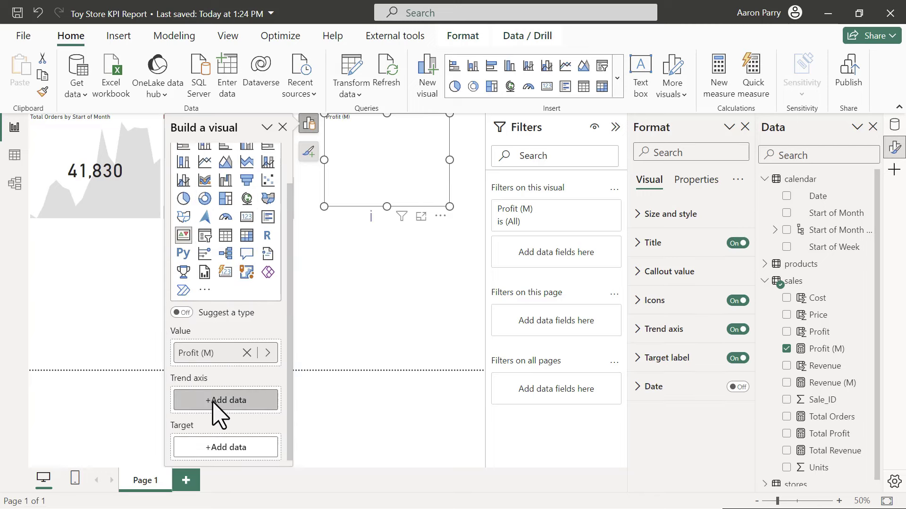
left_click(214, 402)
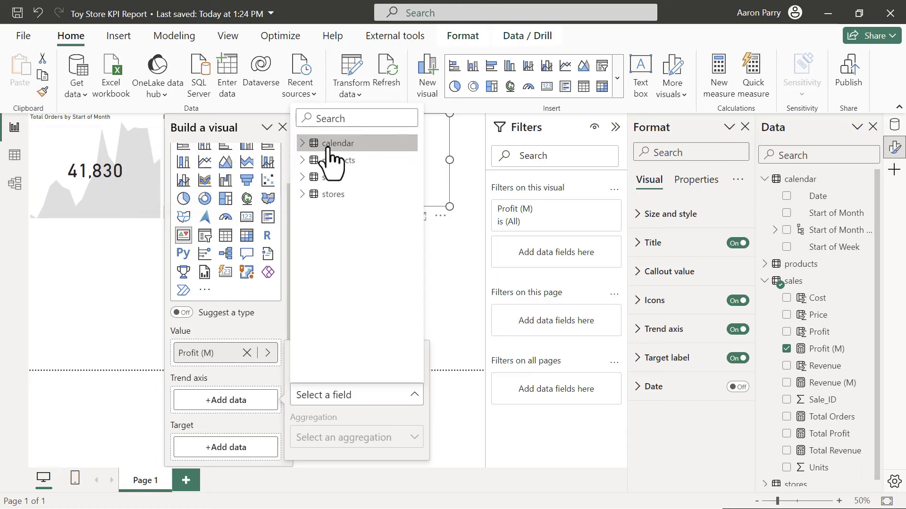
left_click(309, 144)
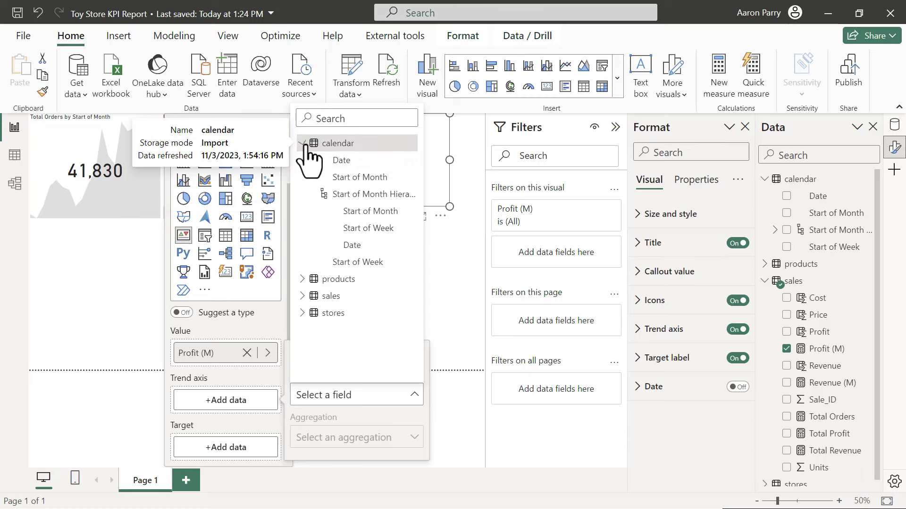
left_click(348, 177)
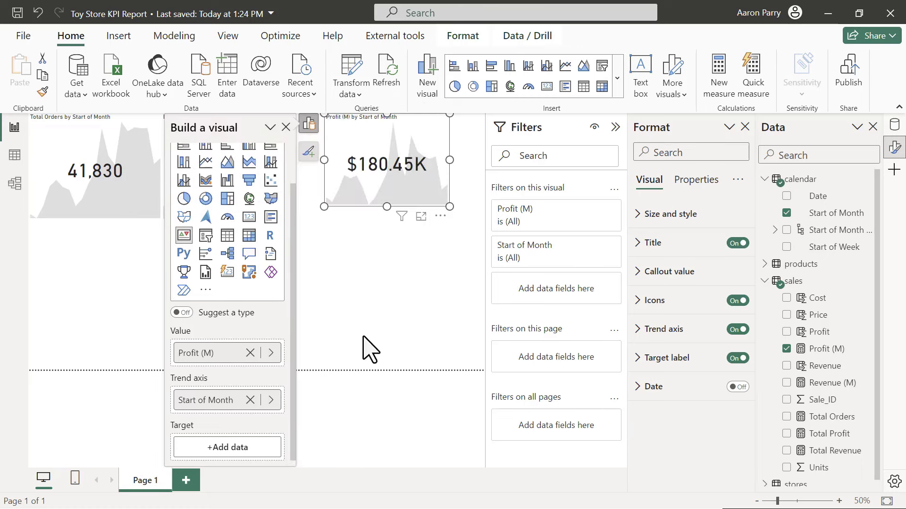
left_click(363, 337)
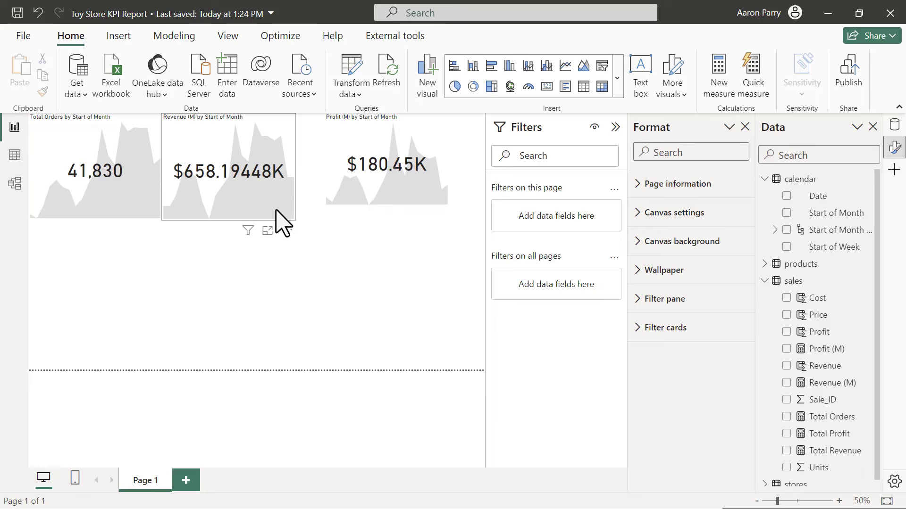
Step: Move the Revenue (M) KPI slightly to the right to even out the gaps between the three KPIs, and deselect it
left_click(292, 221)
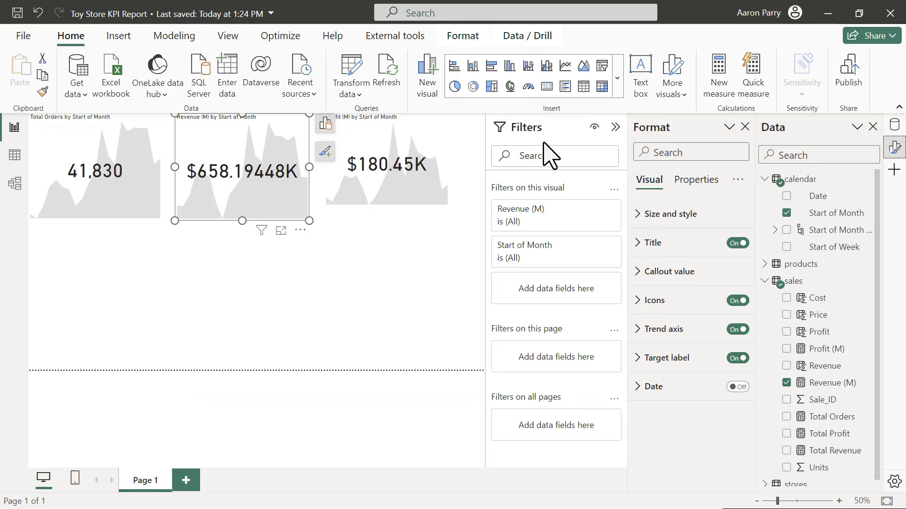
key("Escape")
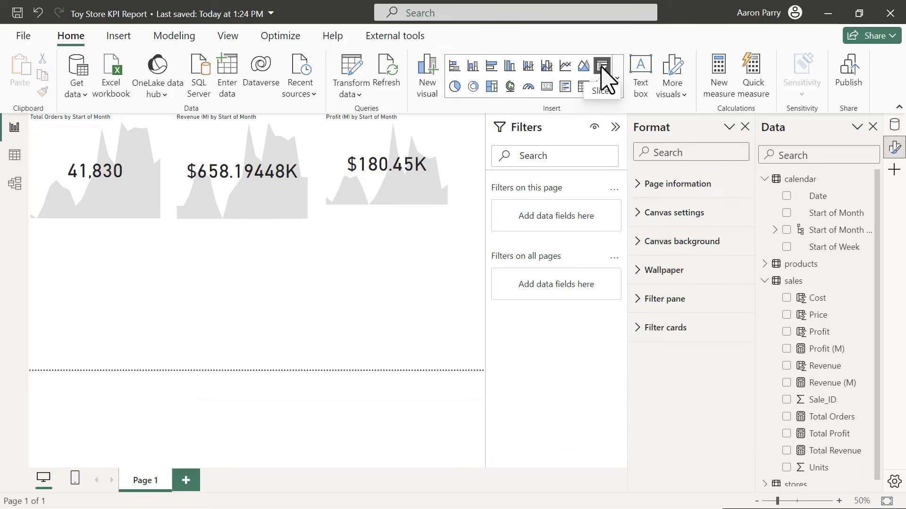
Step: Add a slicer below the Total Orders KPI using the Store_Location field from the stores table
left_click(602, 66)
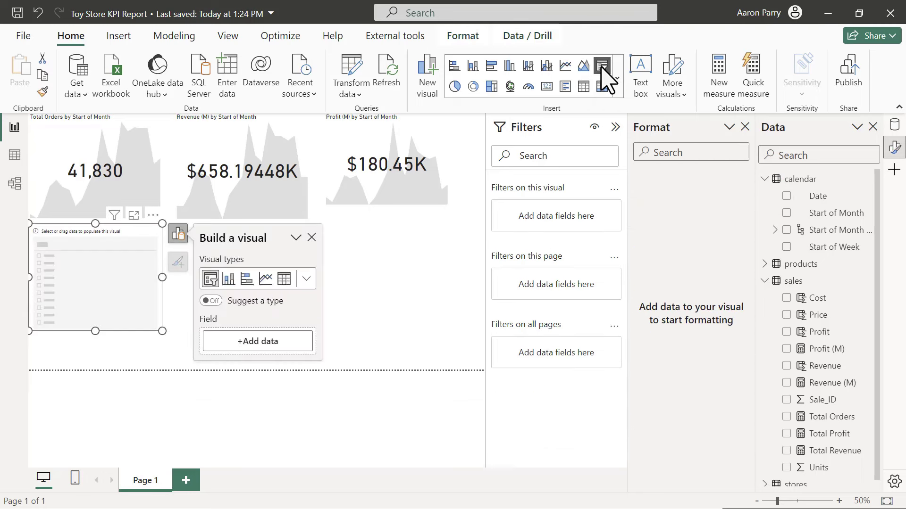
left_click(255, 349)
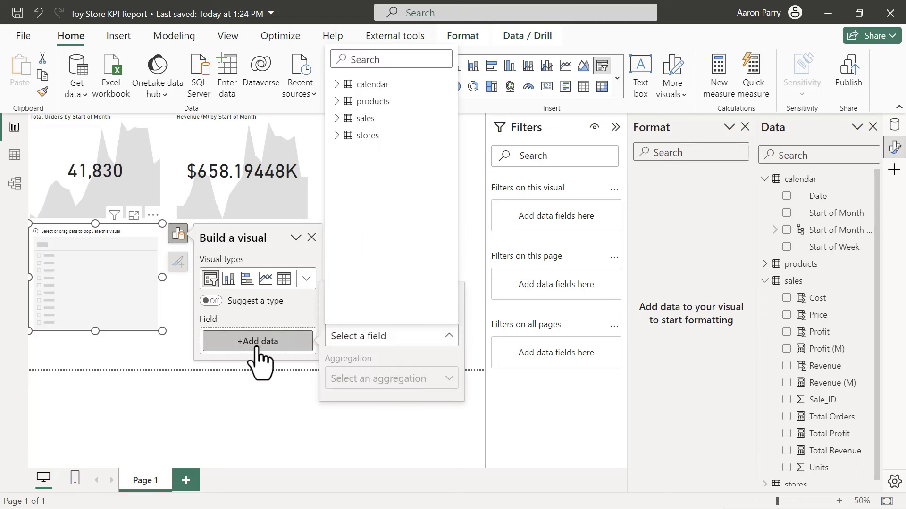
left_click(337, 135)
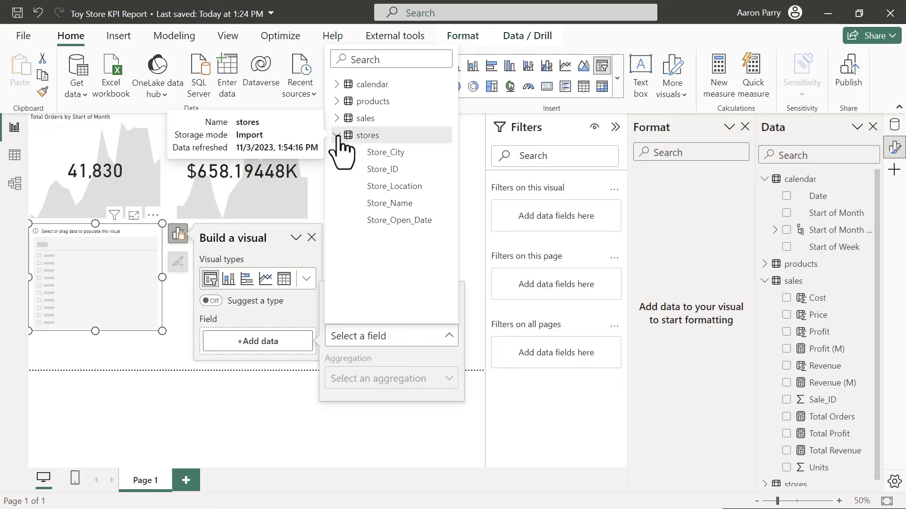
left_click(395, 186)
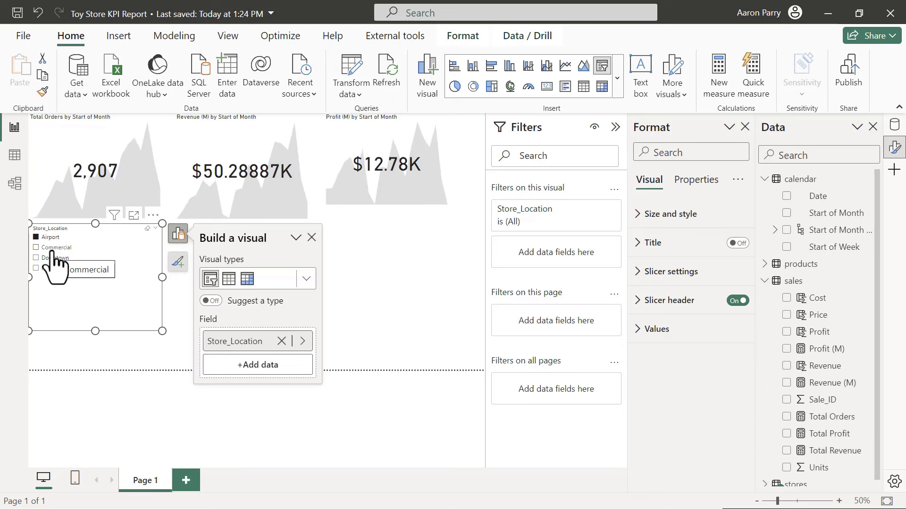
Step: Test the Store_Location slicer by filtering the KPIs by individual store locations, and clear its selection
left_click(51, 248)
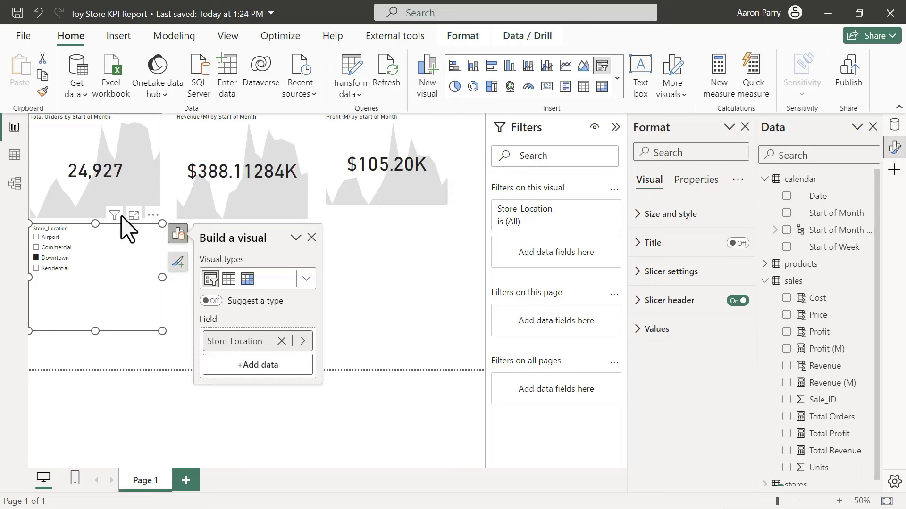
left_click(49, 270)
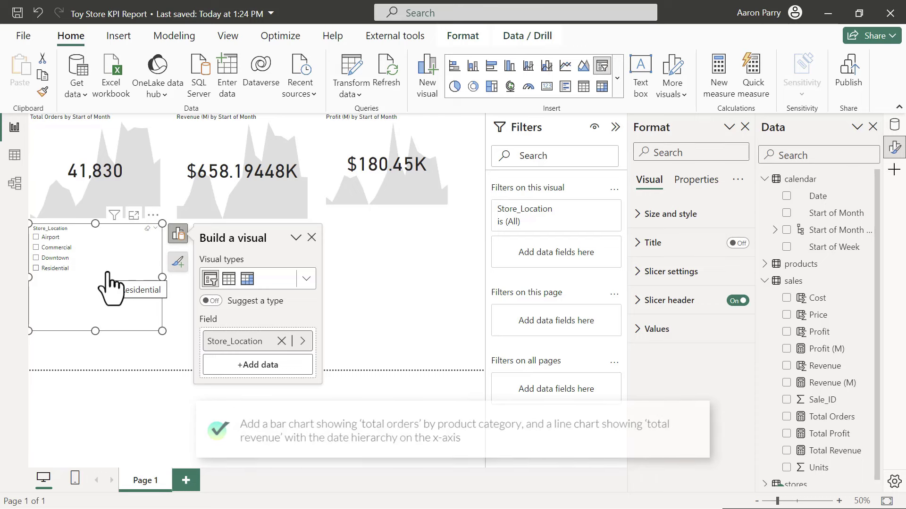
left_click(357, 290)
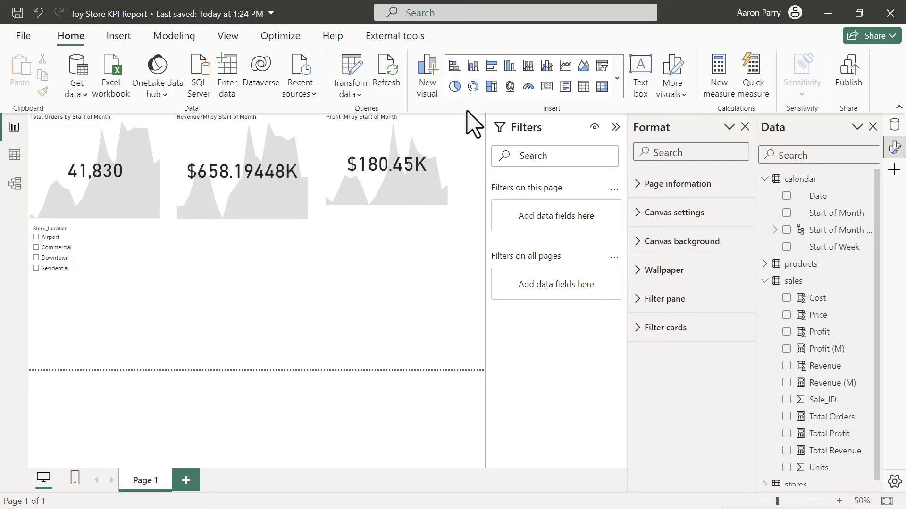
Step: Add a clustered bar chart with Product_Category on the Y-axis and Total Orders on the X-axis
left_click(491, 66)
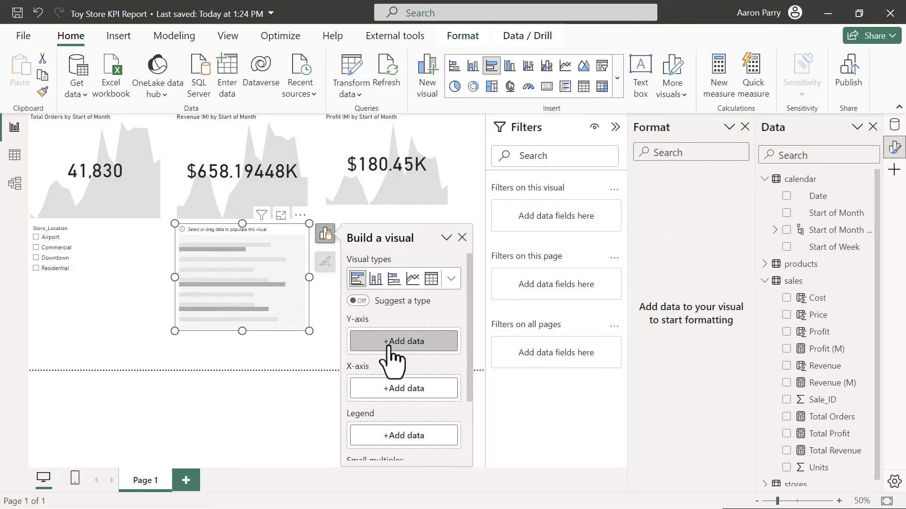
left_click(391, 341)
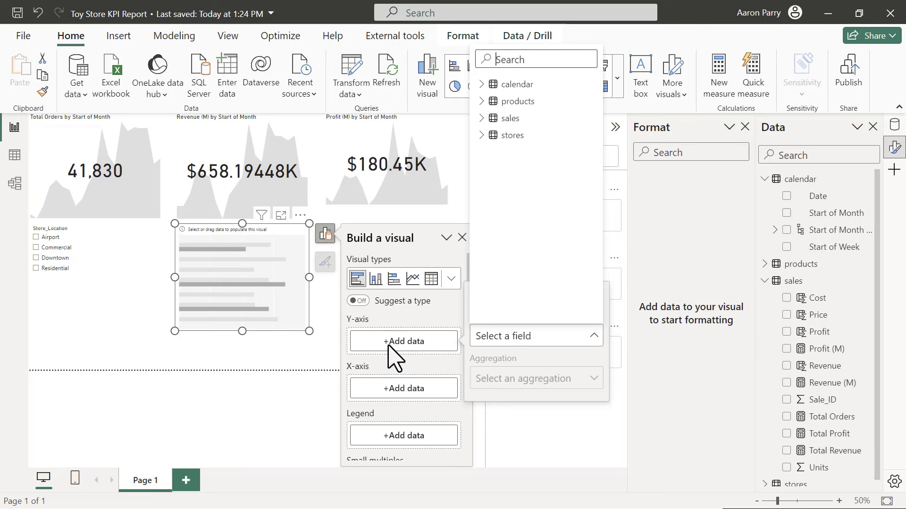
left_click(481, 102)
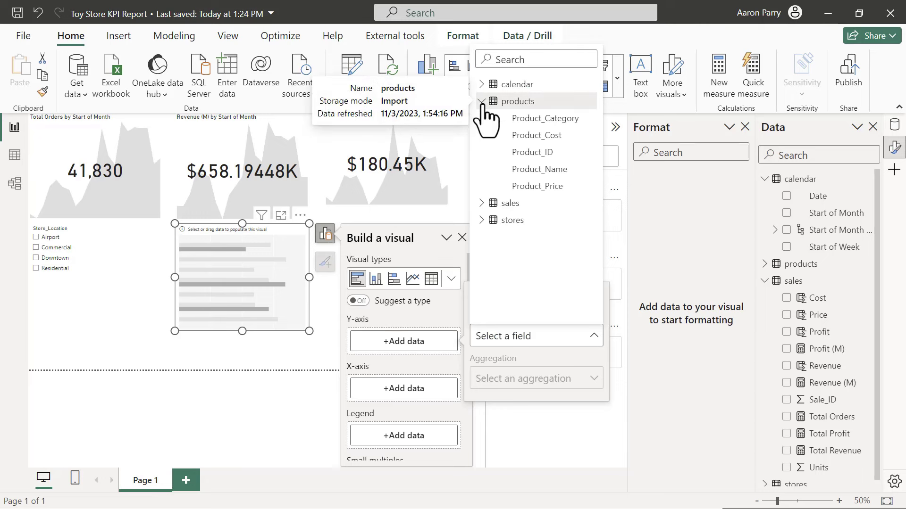
left_click(534, 123)
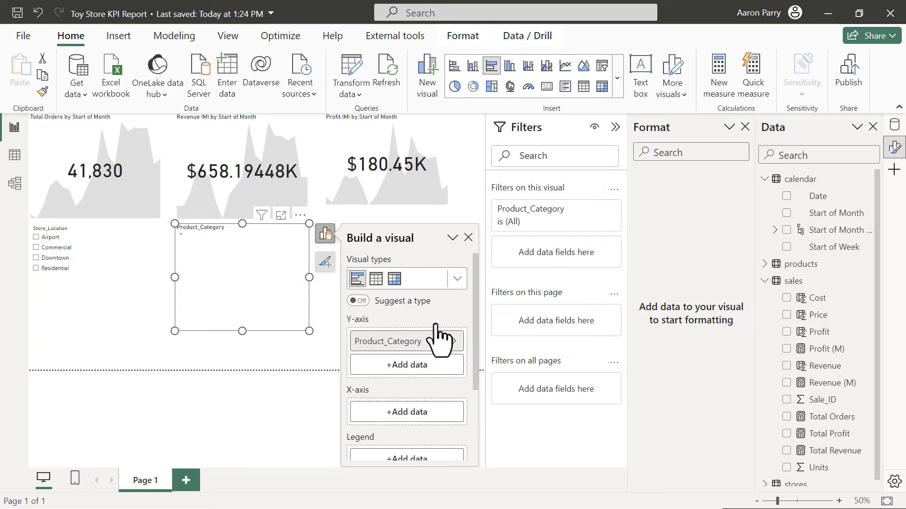
left_click(397, 420)
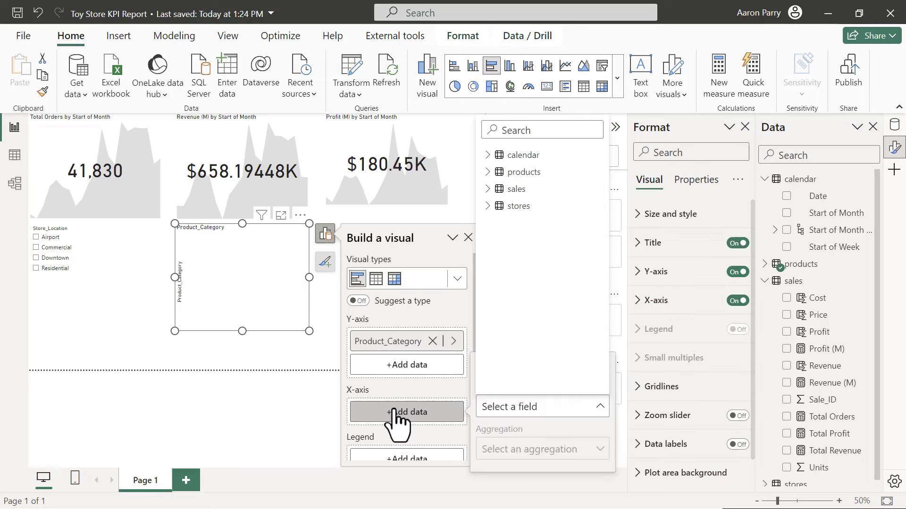
left_click(487, 190)
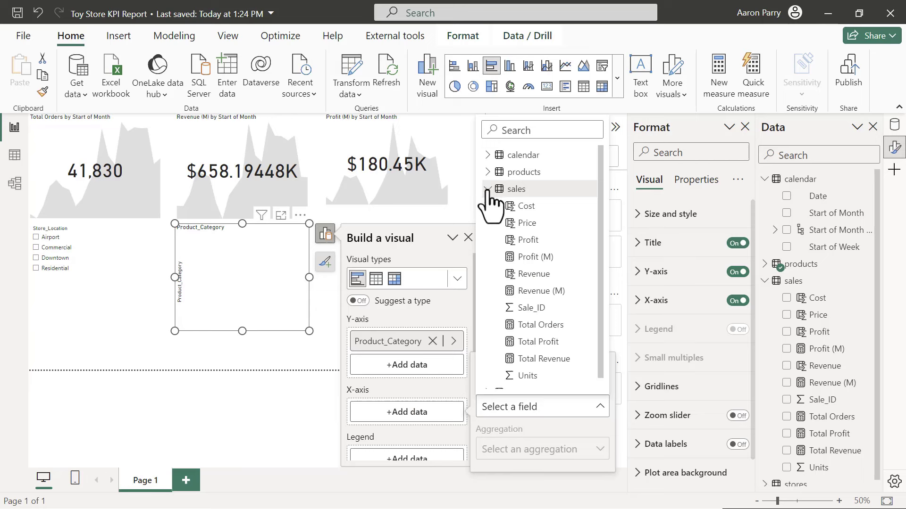
left_click(540, 325)
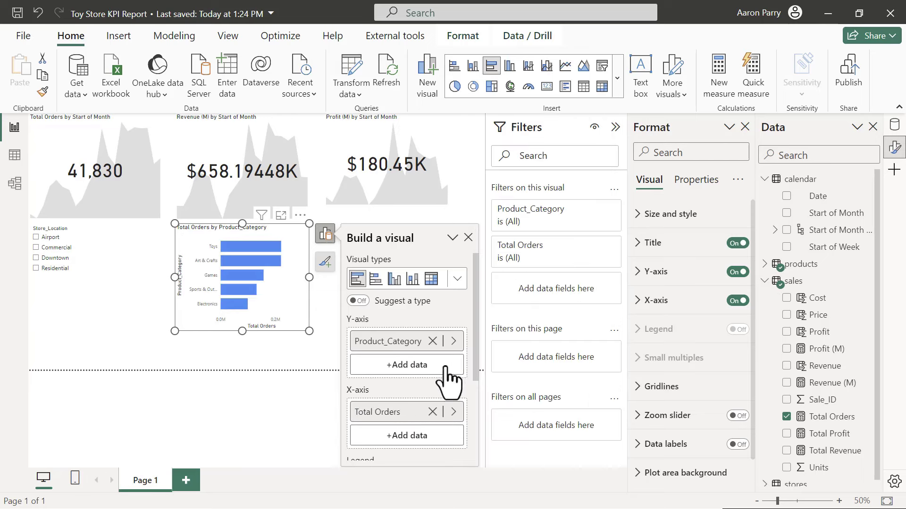
Step: Widen the Total Orders by Product_Category chart and move it beside the Store_Location slicer
left_click(334, 277)
left_click(258, 328)
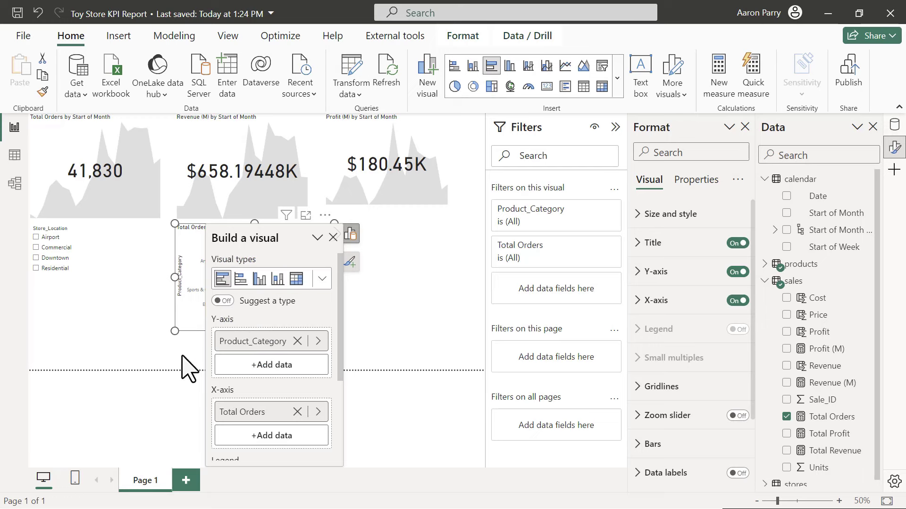
left_click(372, 293)
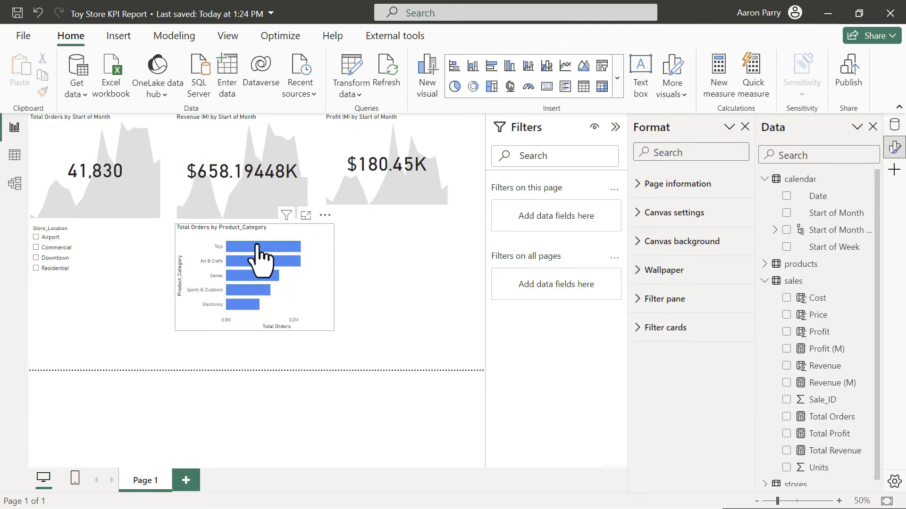
left_click_drag(216, 270, 255, 241)
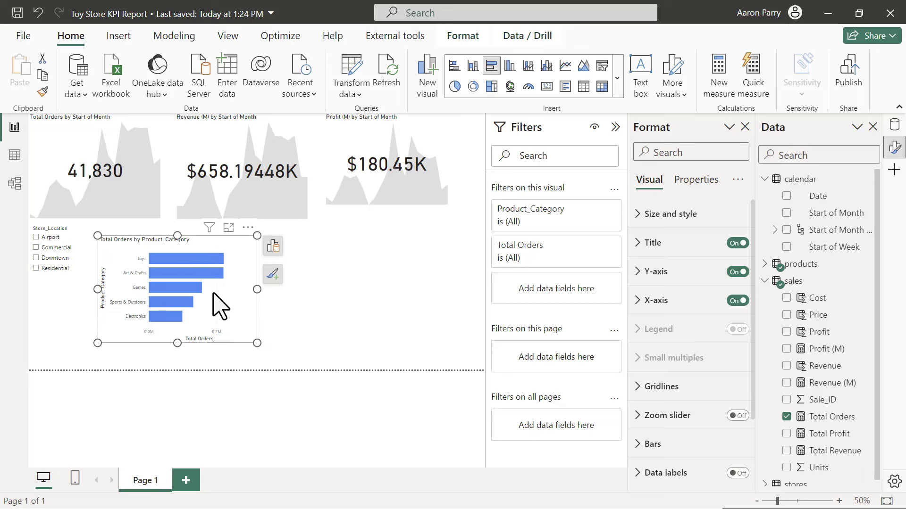
left_click(340, 325)
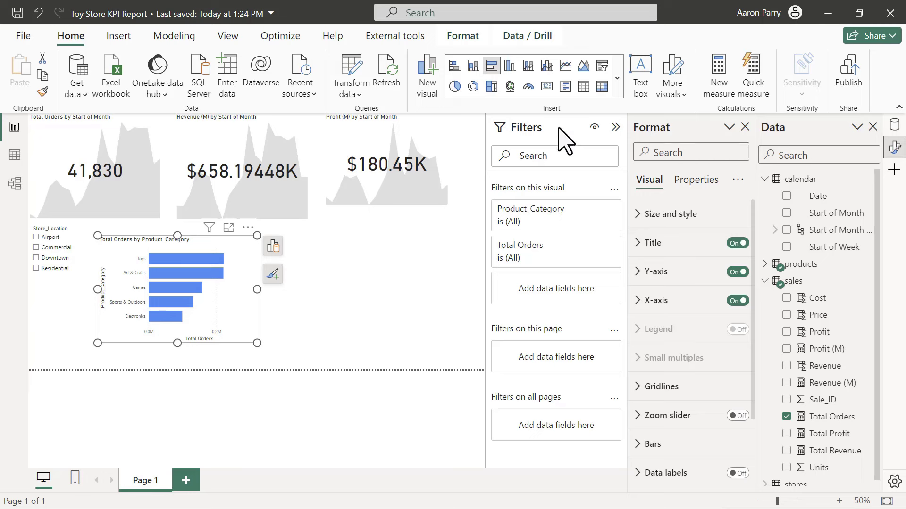
Step: Add a line chart with the calendar Start of Month Hierarchy on the X-axis and Revenue (M) on the Y-axis
left_click(564, 66)
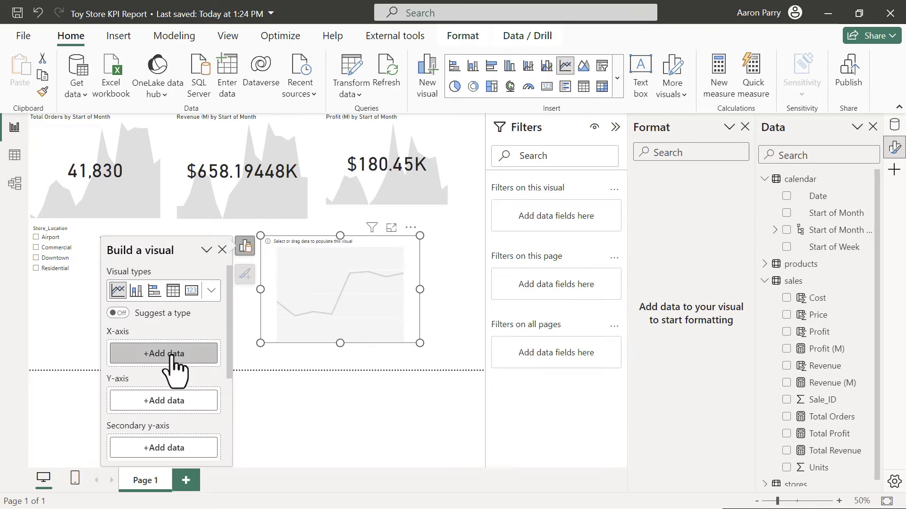
left_click(169, 353)
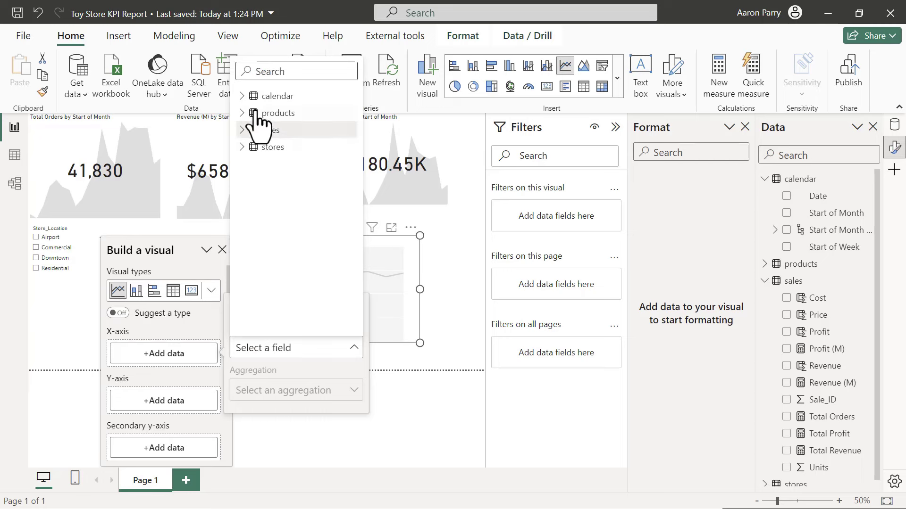
left_click(242, 96)
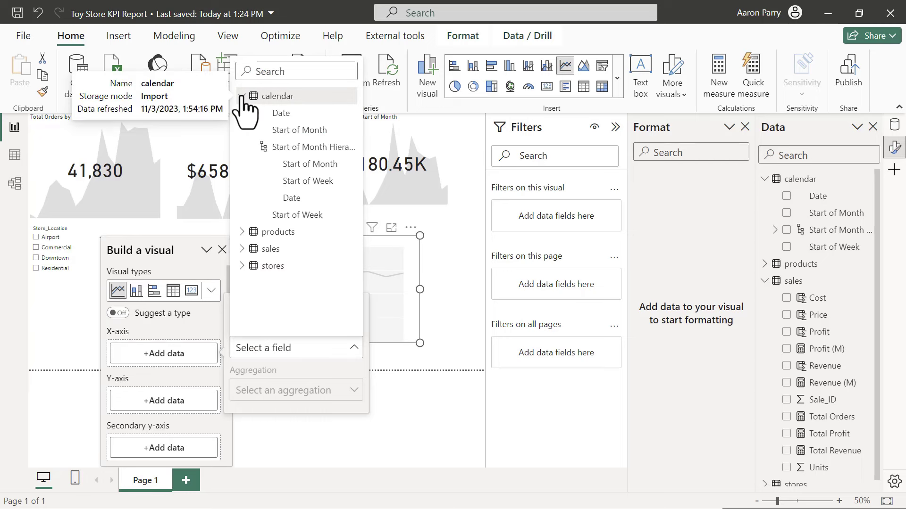
left_click(312, 147)
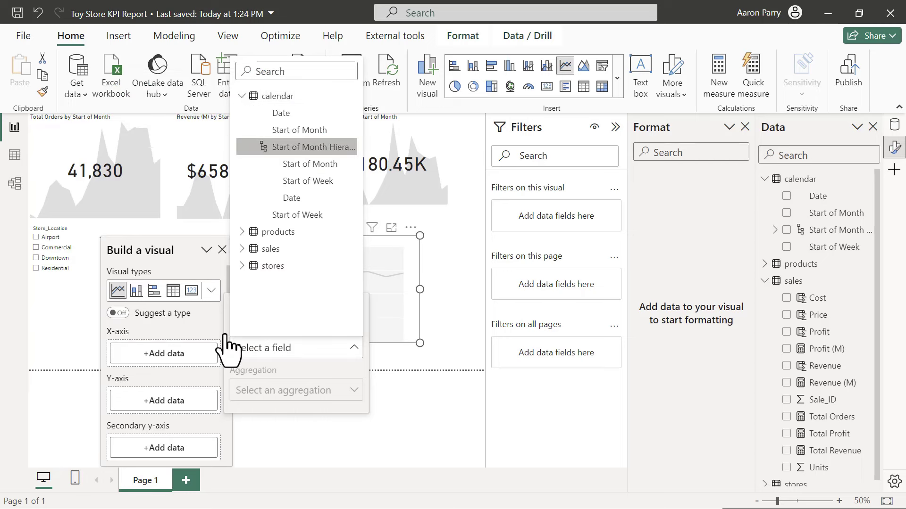
left_click(190, 396)
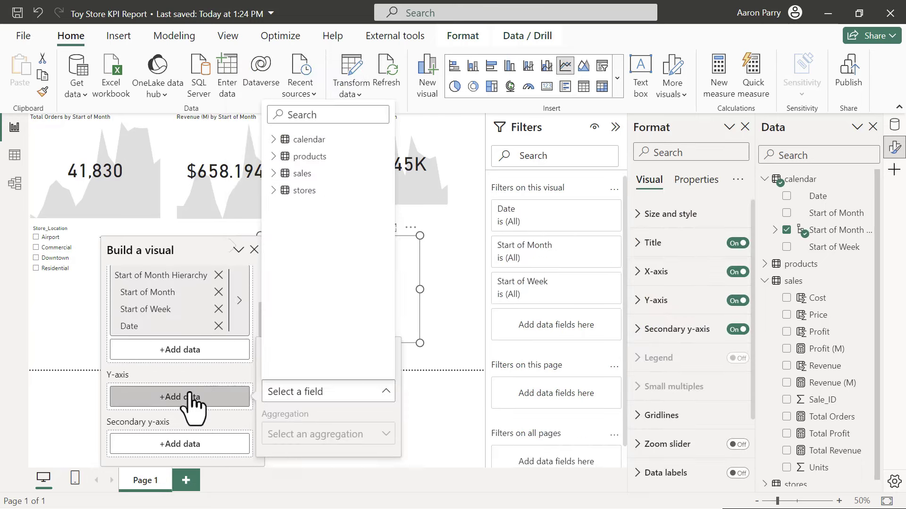
left_click(273, 174)
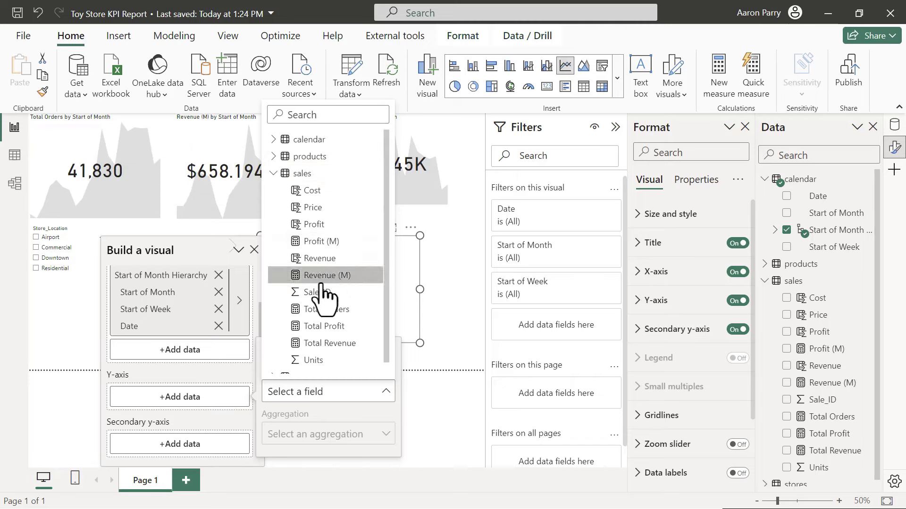
left_click(336, 276)
Step: Widen the Revenue (M) line chart to nearly the page's right edge and deselect it
left_click_drag(420, 289, 461, 289)
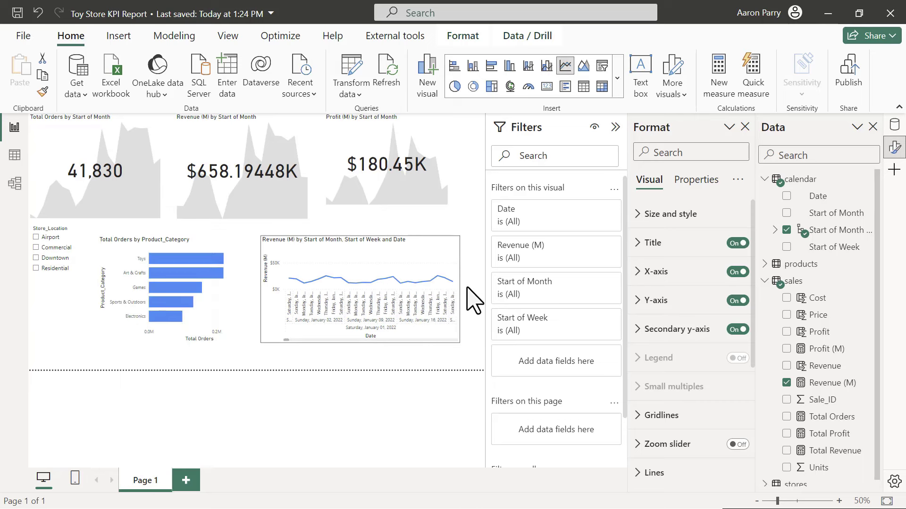
left_click(469, 240)
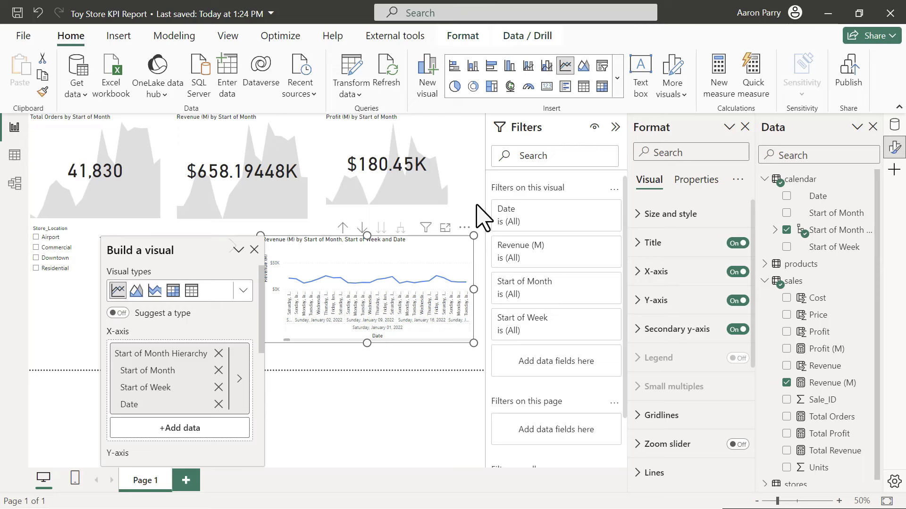
left_click(477, 206)
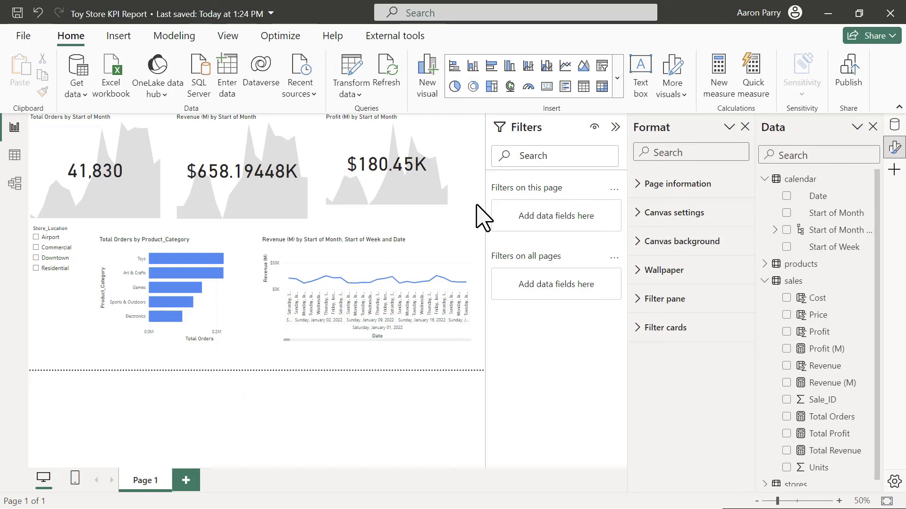
Step: Collapse the Filters, Format and Data panes to give the report canvas more room
left_click(615, 127)
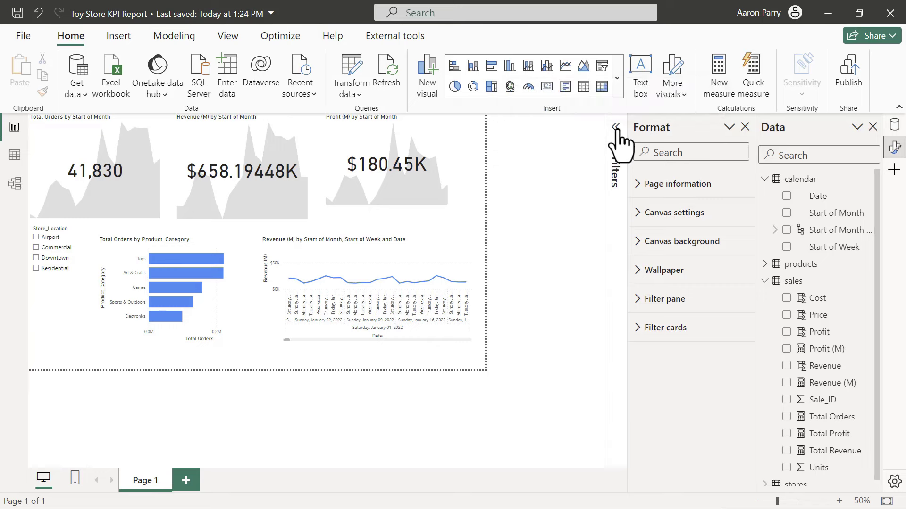
left_click(728, 128)
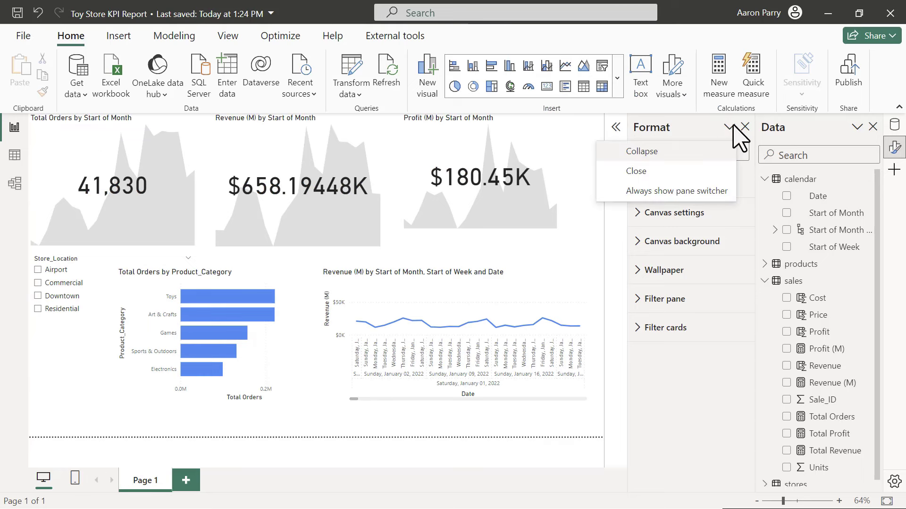
left_click(674, 153)
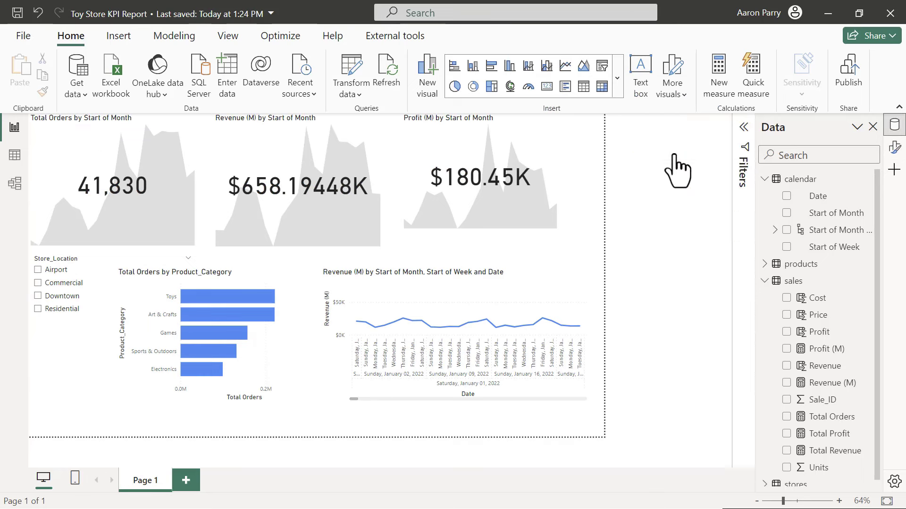
left_click(894, 125)
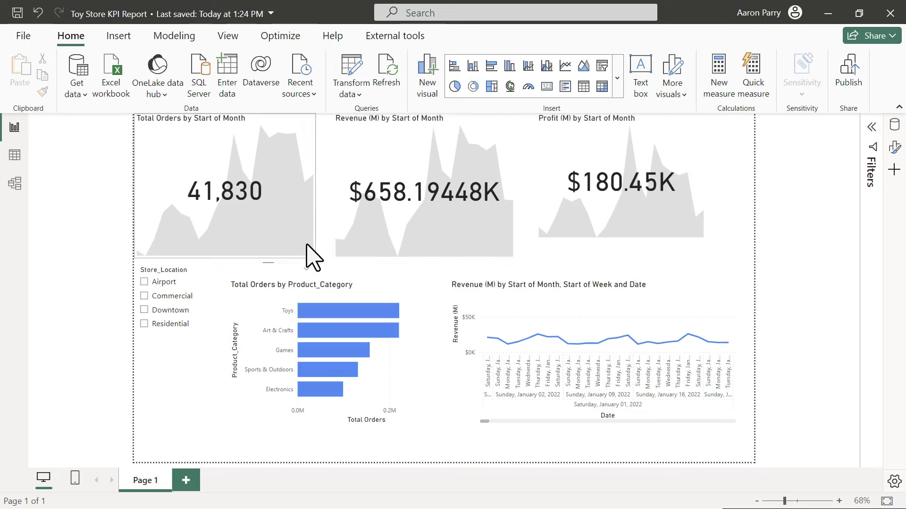
Step: Shrink the Total Orders, Revenue (M) and Profit (M) KPIs to a similar, smaller height
left_click_drag(313, 256, 274, 186)
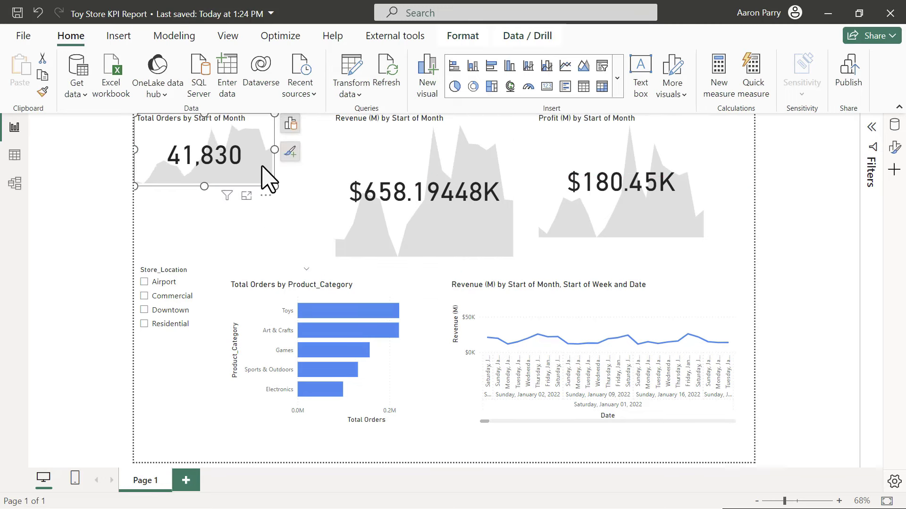
left_click(517, 258)
left_click_drag(517, 258, 489, 186)
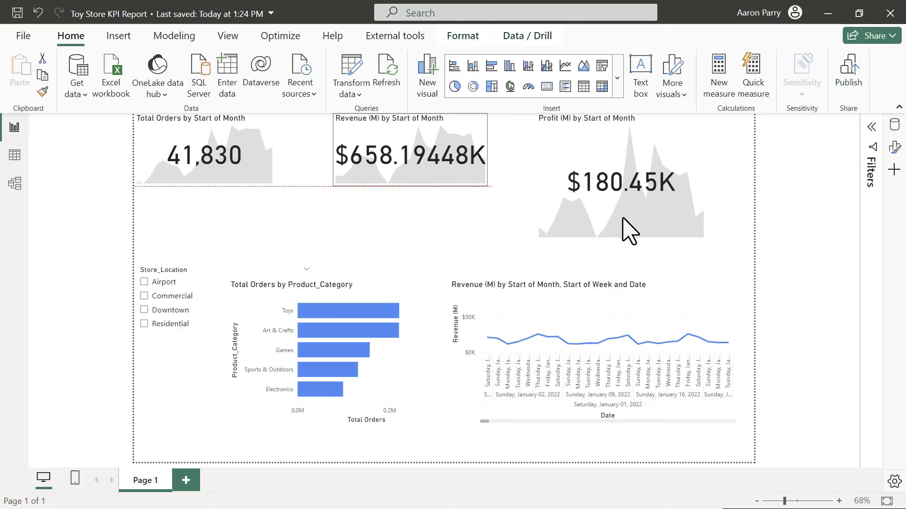
left_click(703, 240)
Step: Shift the three KPIs toward the page's right side in one row, slightly below the top edge
left_click_drag(689, 219, 721, 155)
left_click_drag(403, 142, 476, 146)
left_click_drag(250, 162, 367, 152)
left_click(478, 178, "ctrl")
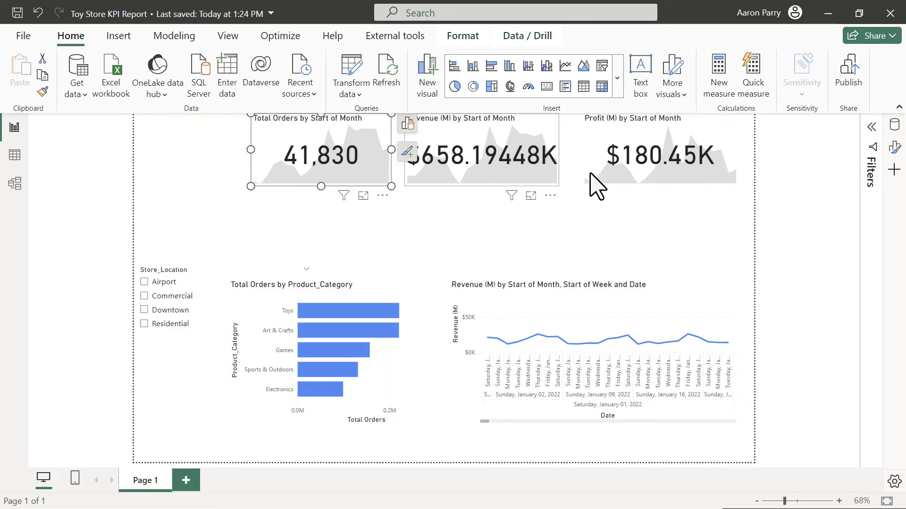
left_click_drag(605, 186, 606, 196)
left_click(583, 201)
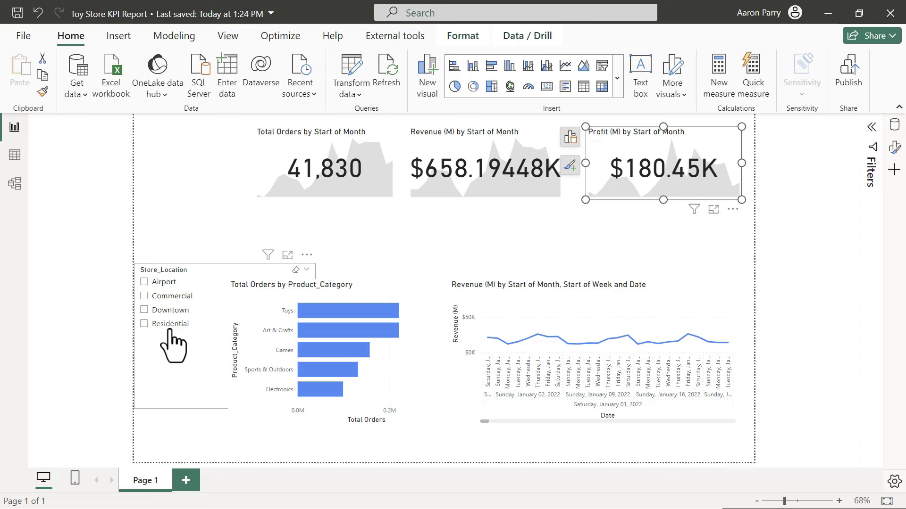
Step: Move the Store_Location slicer to the page's upper-left corner and shrink it to fit beside the Total Orders KPI
left_click_drag(170, 283, 169, 133)
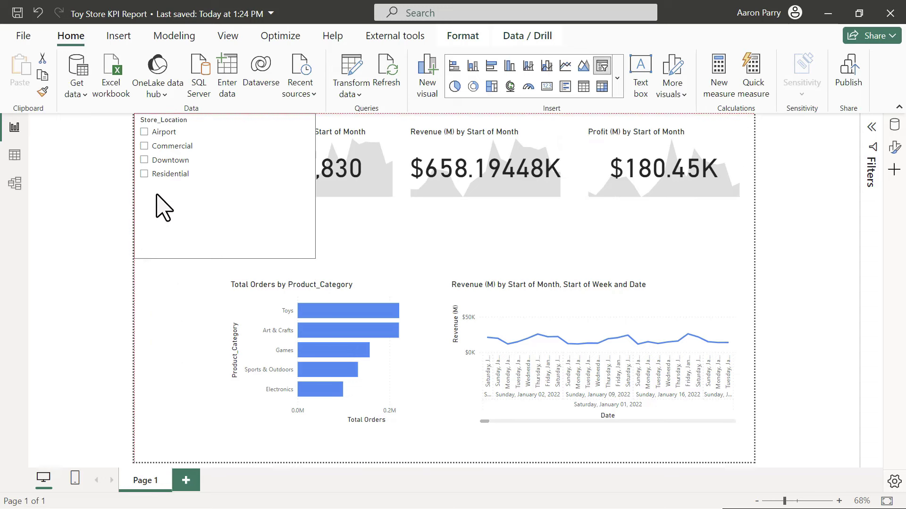
left_click_drag(315, 258, 225, 211)
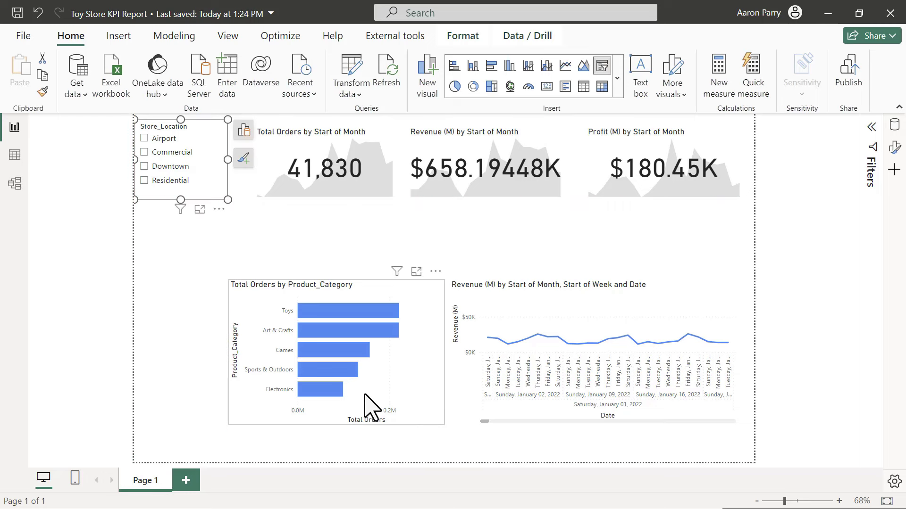
Step: Enlarge the bar and line charts and align them side by side in the lower half of the page
left_click_drag(430, 411, 408, 439)
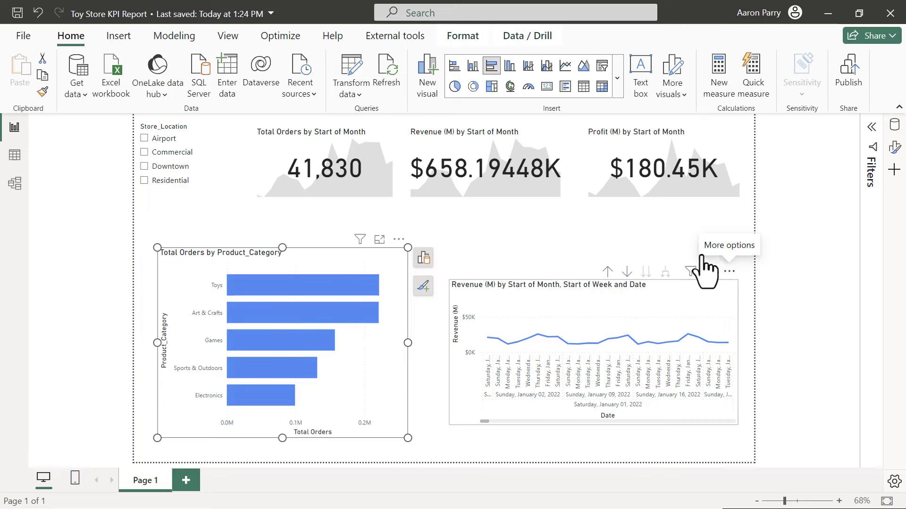
left_click_drag(729, 279, 691, 247)
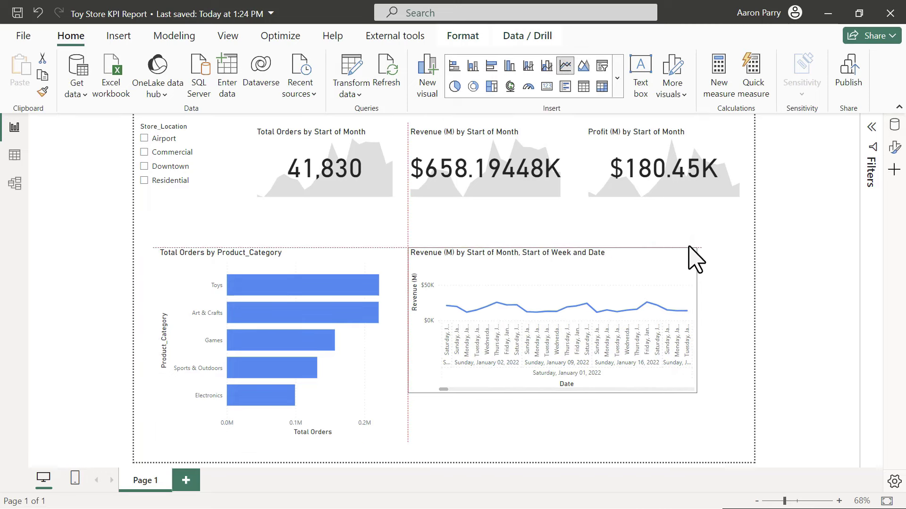
left_click_drag(734, 421, 675, 386)
left_click(519, 231)
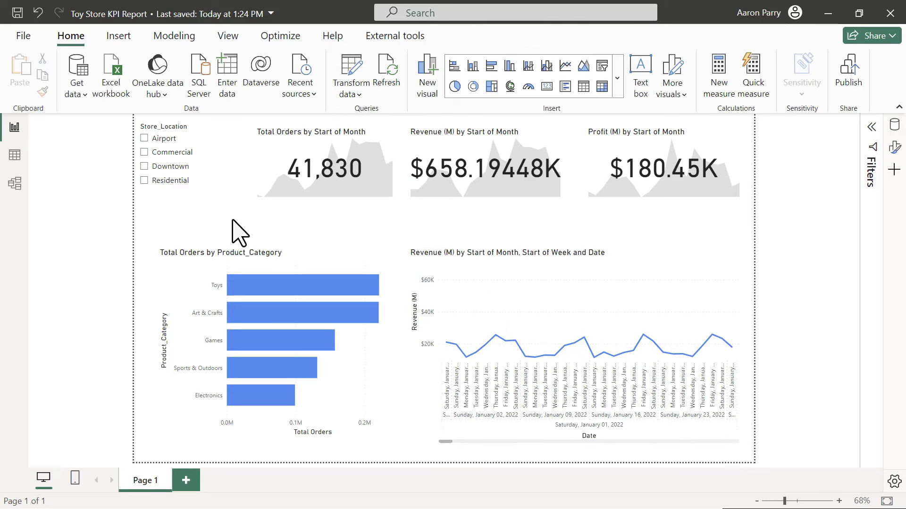
Step: Rename the slicer's Store_Location field as Store Location for this visual
mouse_move(185, 200)
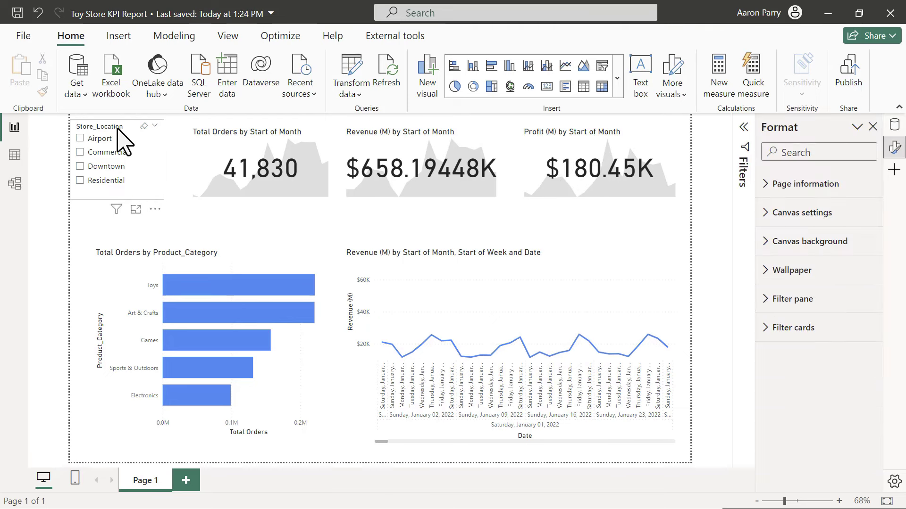
left_click(119, 138)
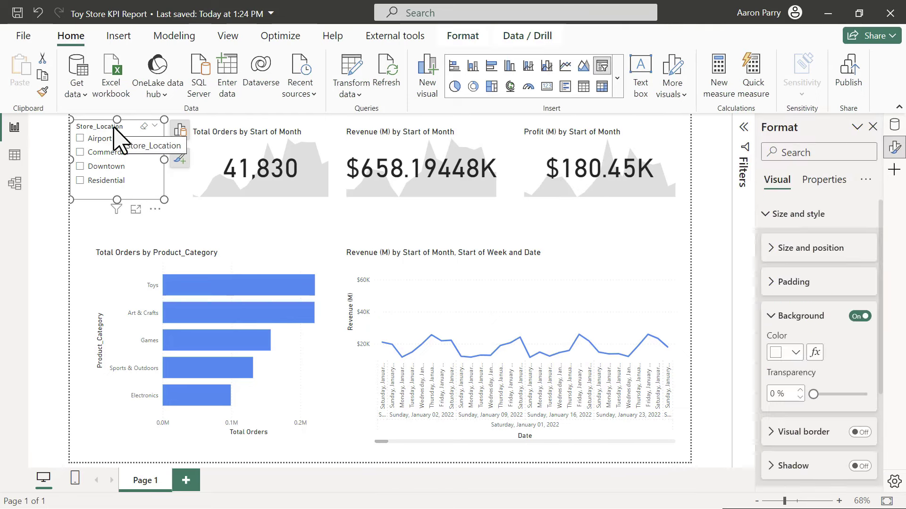
left_click(179, 132)
double_click(233, 238)
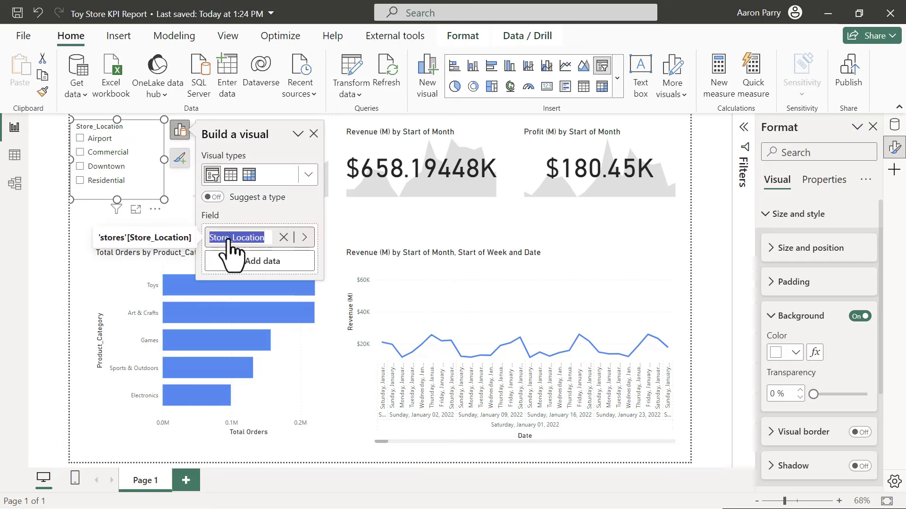
key("Home")
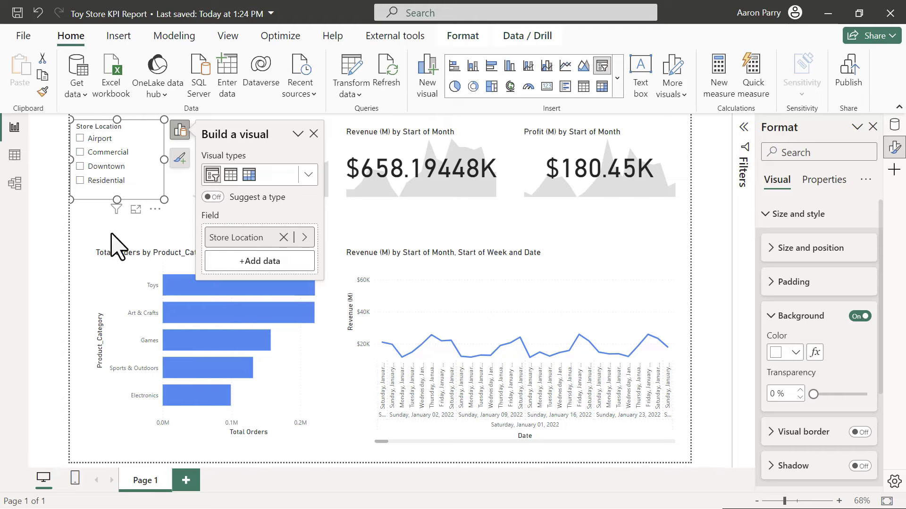
Step: Retitle the Total Orders KPI as "Total Orders by Month" and center its title horizontally
left_click(234, 155)
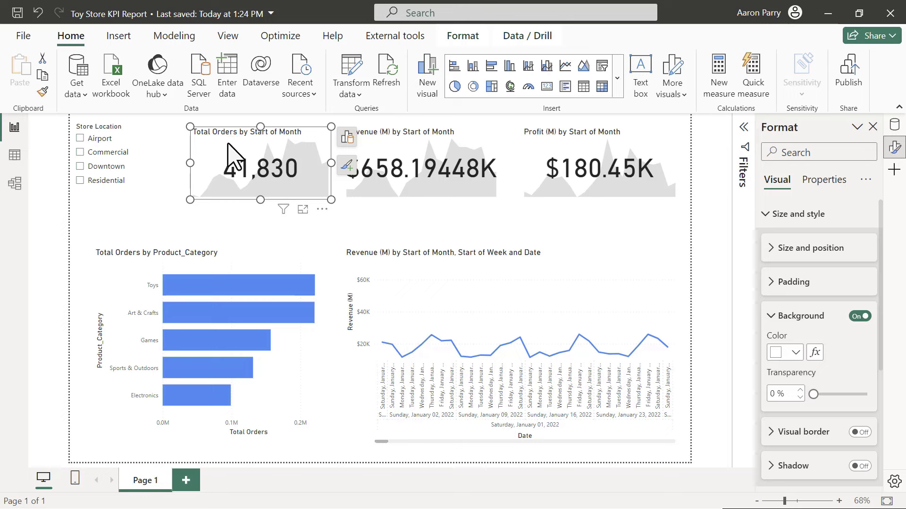
left_click(768, 214)
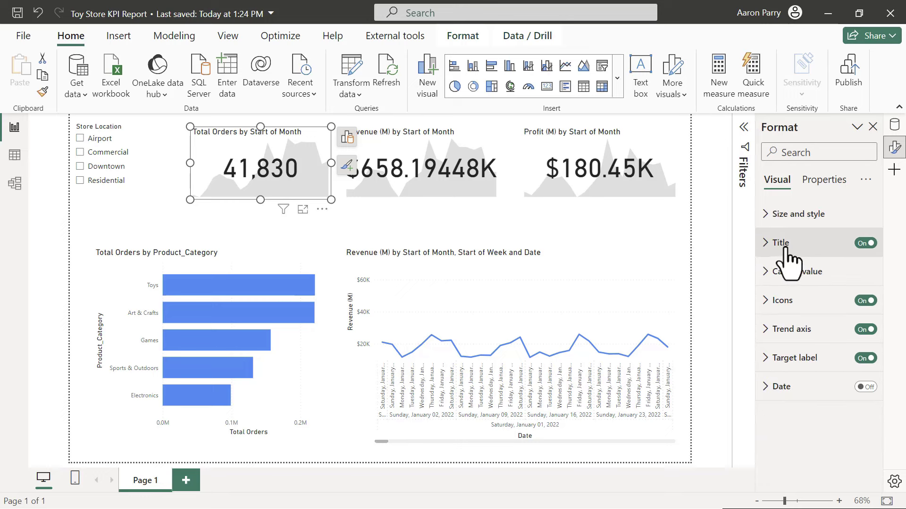
left_click(781, 245)
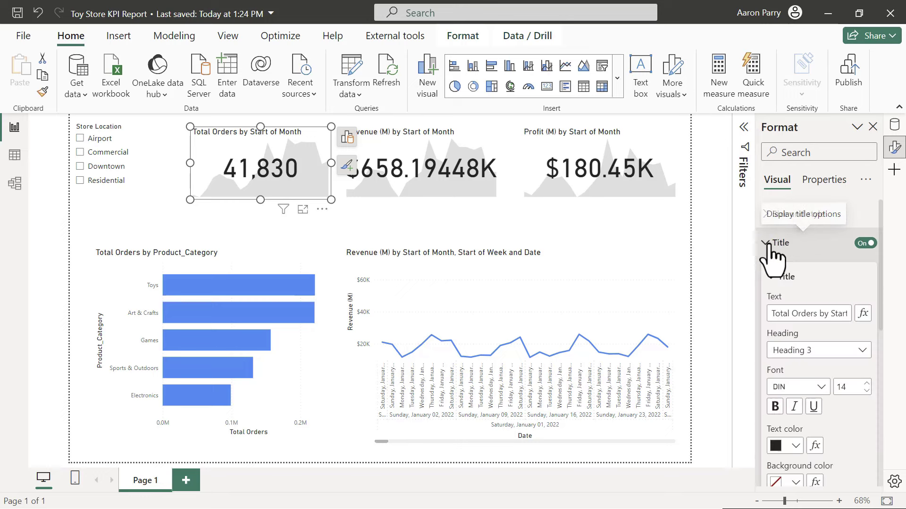
left_click(816, 313)
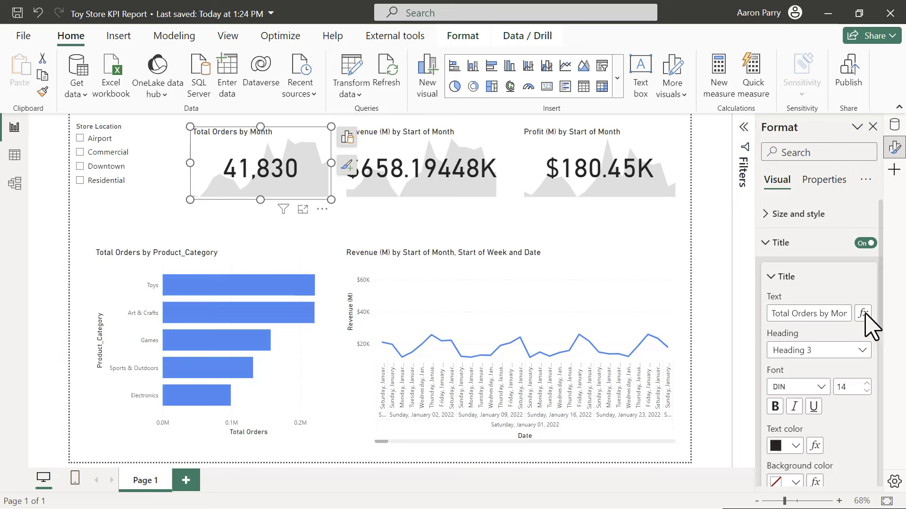
scroll(835, 347, "down", 3)
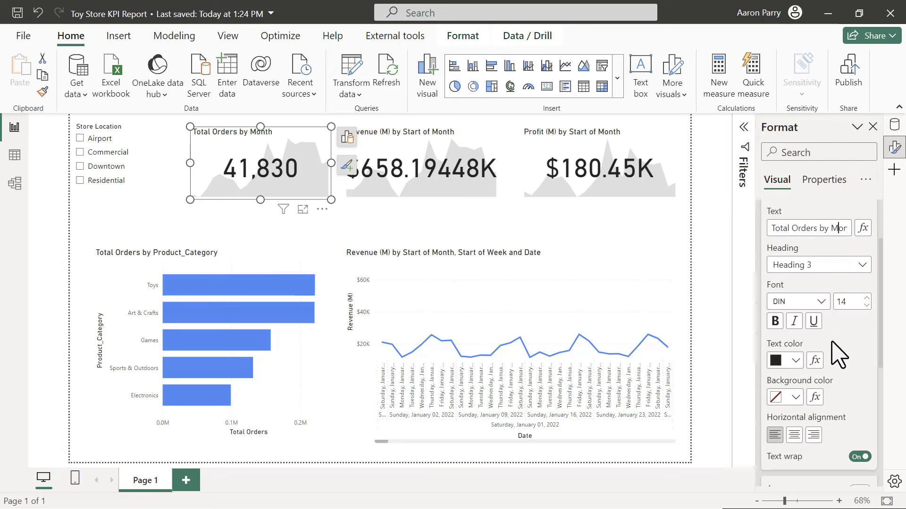
left_click(795, 435)
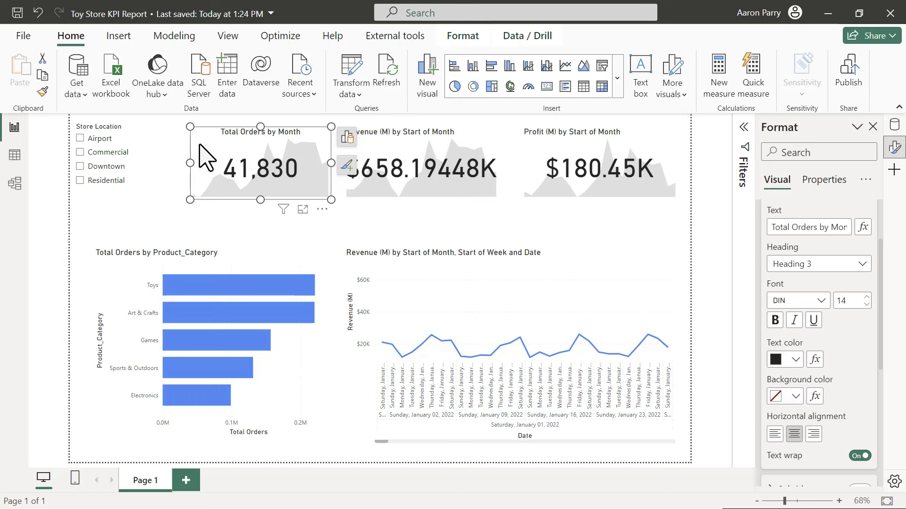
Step: Copy the Total Orders KPI's centered title formatting to the Revenue (M) and Profit (M) KPIs with Format Painter
left_click(44, 93)
left_click(392, 151)
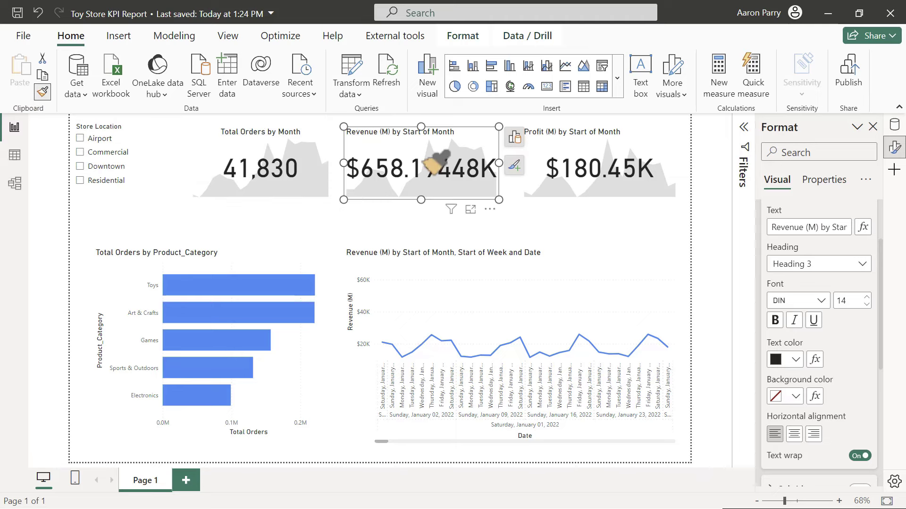
left_click(44, 93)
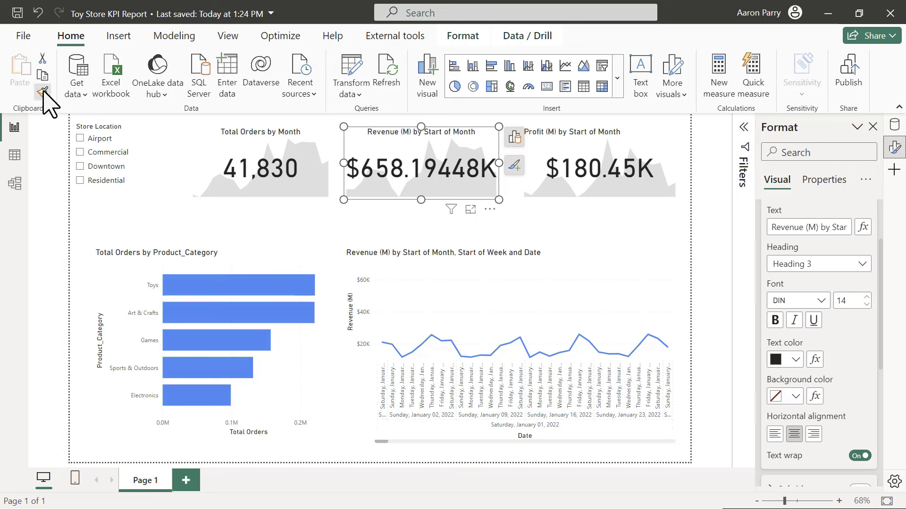
left_click(582, 155)
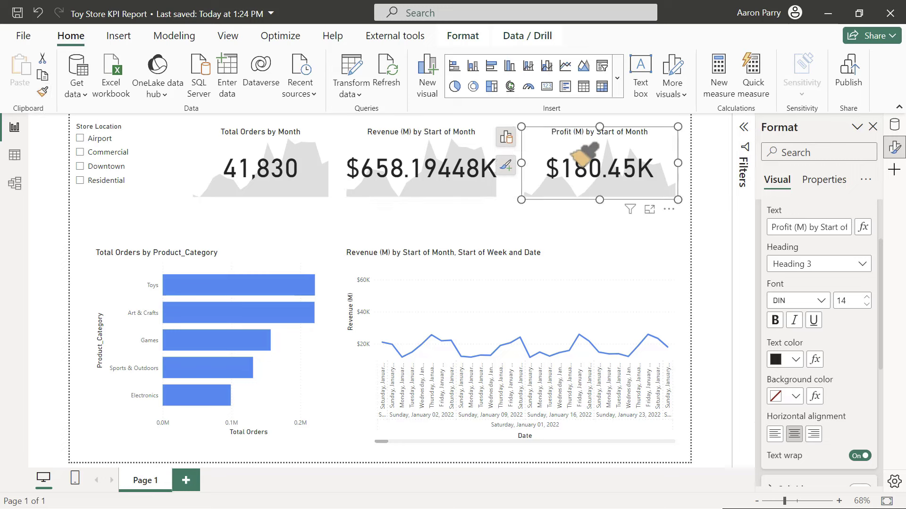
Step: Retitle the Revenue (M) KPI as "Revenue by Month" and the Profit (M) KPI as "Profit by Month"
left_click(434, 142)
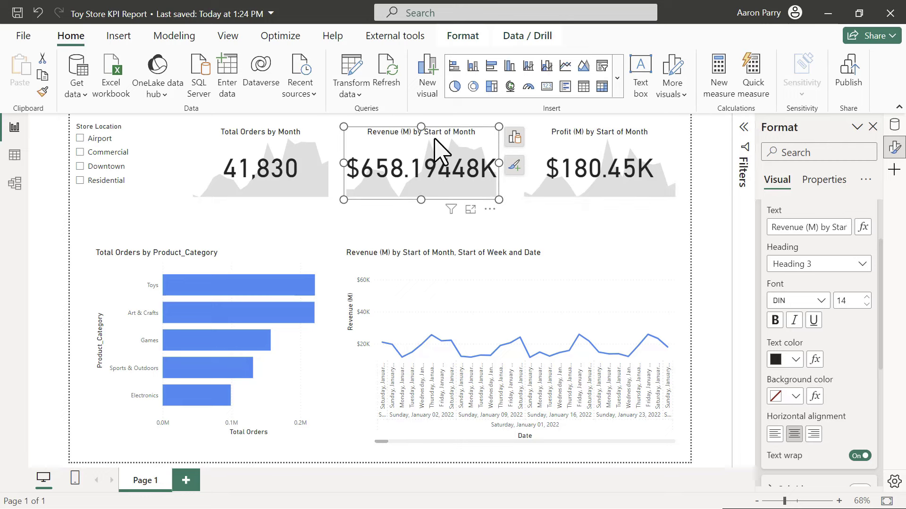
left_click(807, 227)
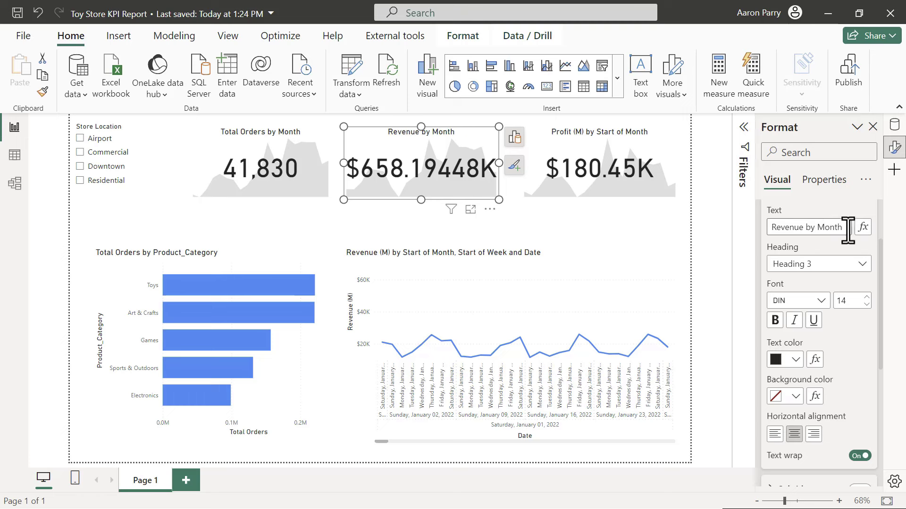
left_click(583, 156)
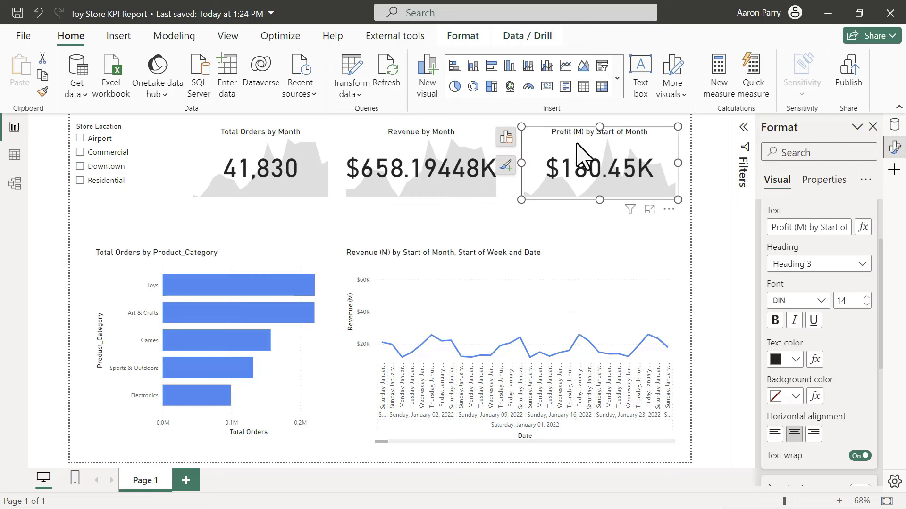
left_click(793, 227)
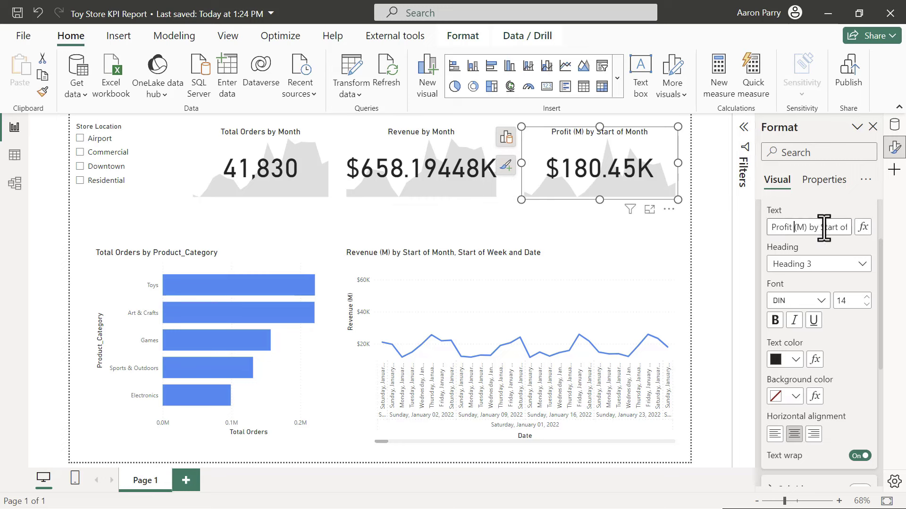
key("Delete")
key("Delete")
key("Delete")
key("Delete")
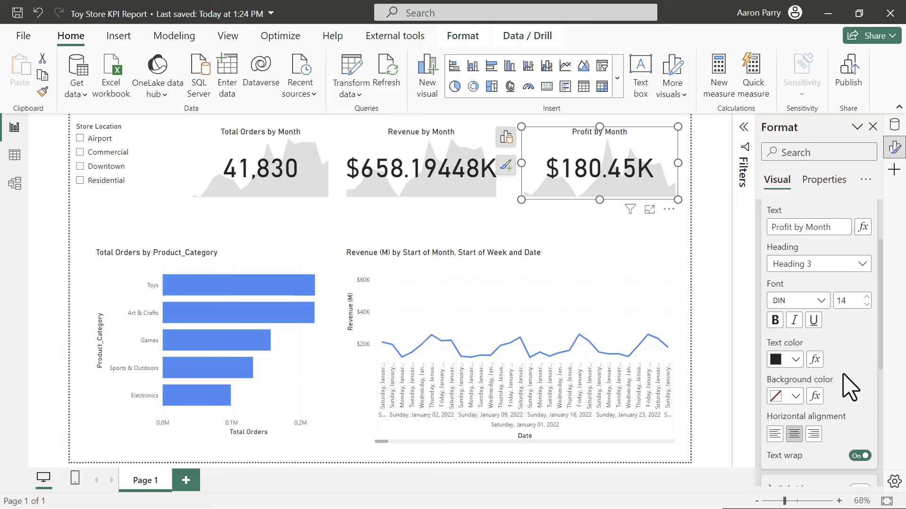
Step: Set the callout value's display units to None for the Profit by Month KPI
left_click(639, 198)
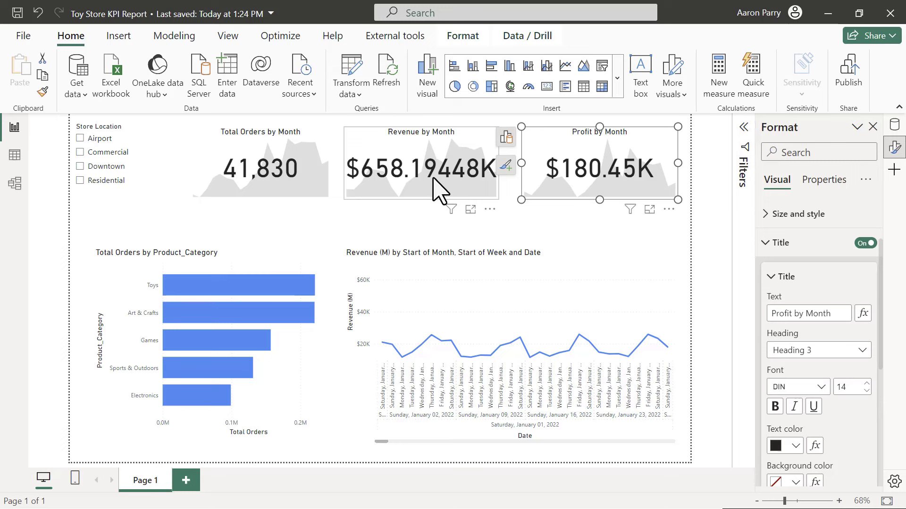
left_click(774, 252)
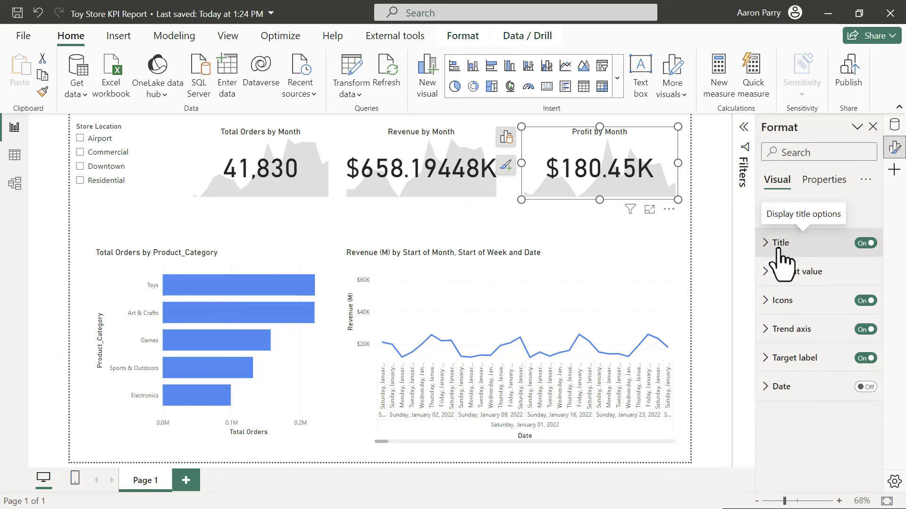
left_click(772, 272)
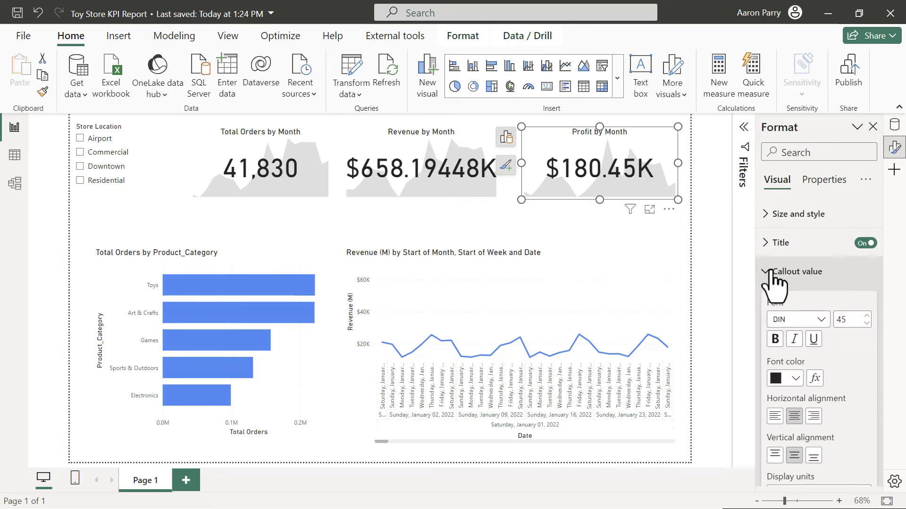
scroll(769, 279, "down", 2)
scroll(773, 288, "down", 1)
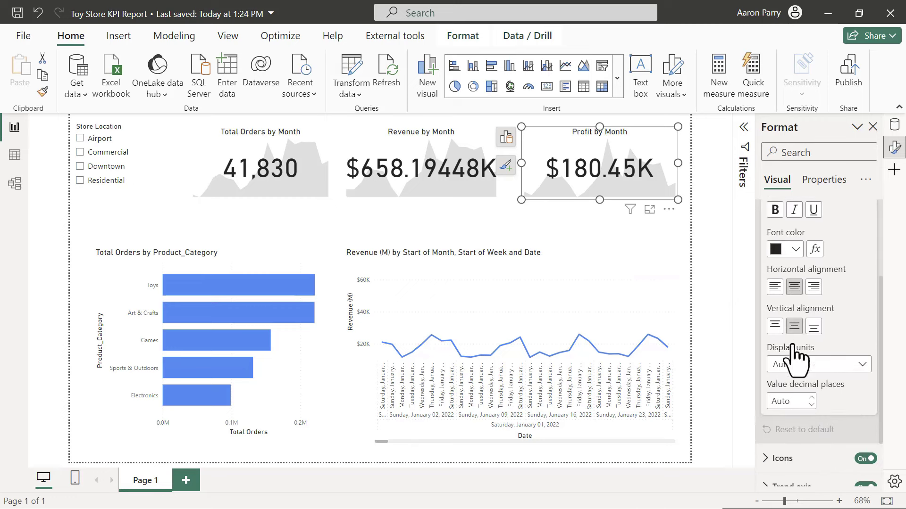
left_click(832, 366)
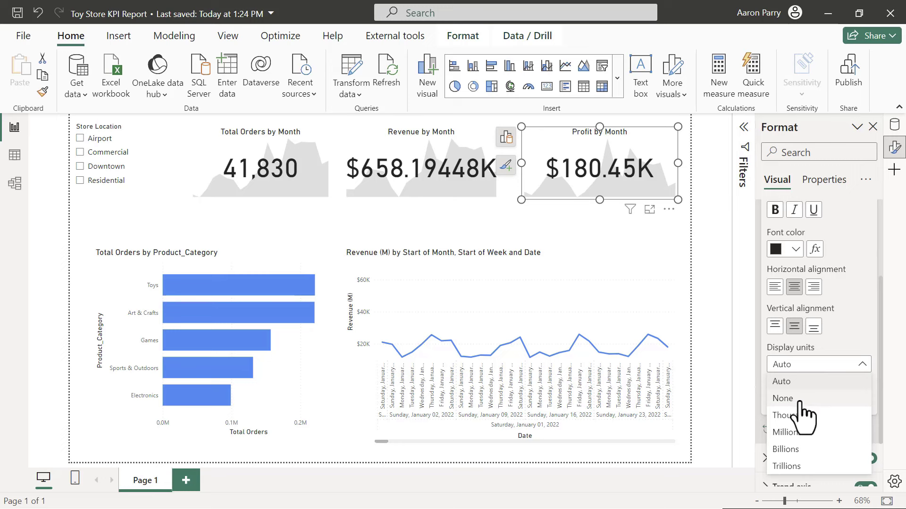
left_click(783, 399)
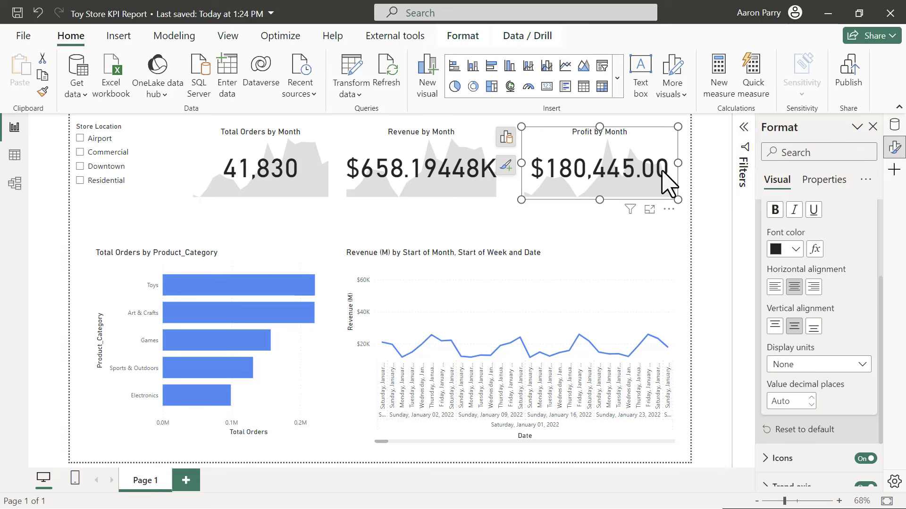
Step: Set the Profit (M) measure in the sales table to 0 decimal places and close its formula
left_click(895, 126)
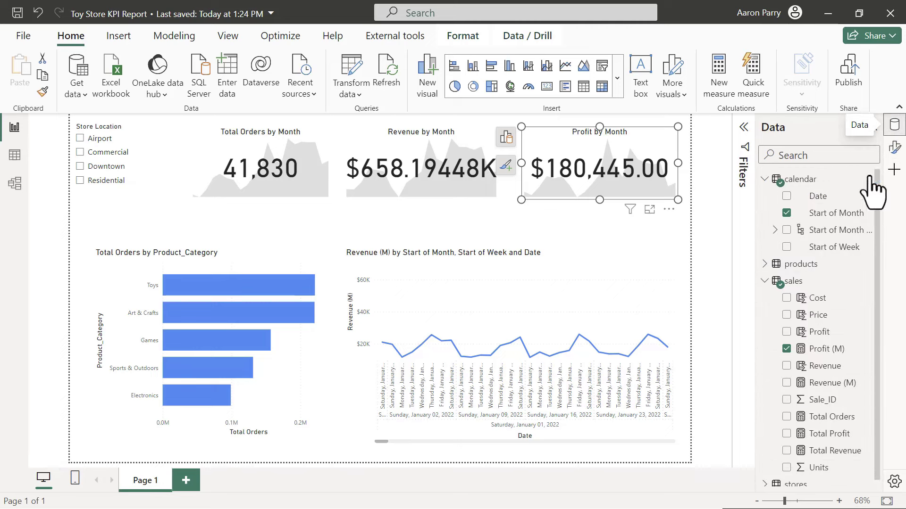
left_click(820, 350)
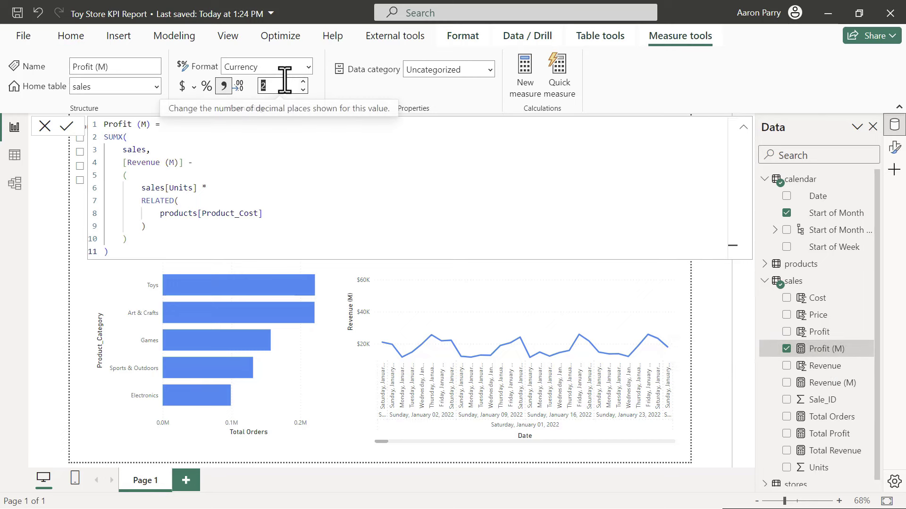
key("BackSpace")
type("2")
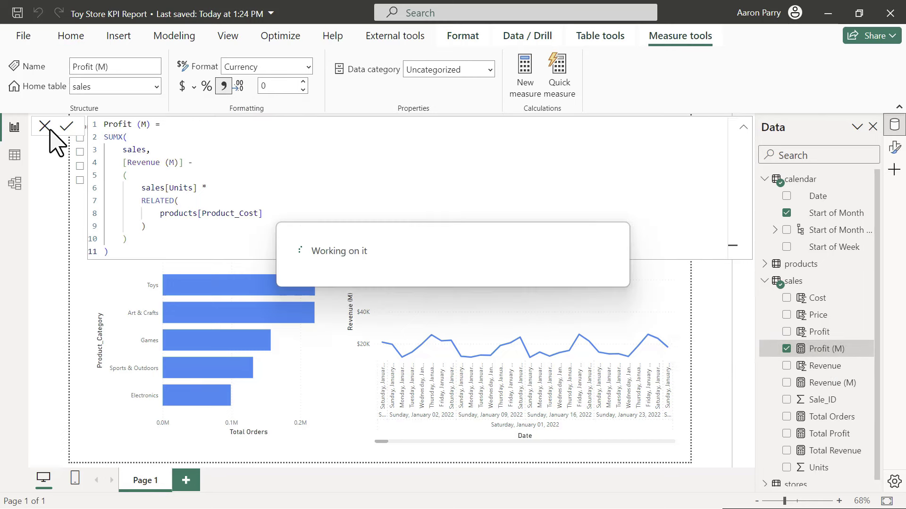
left_click(43, 132)
left_click(43, 132)
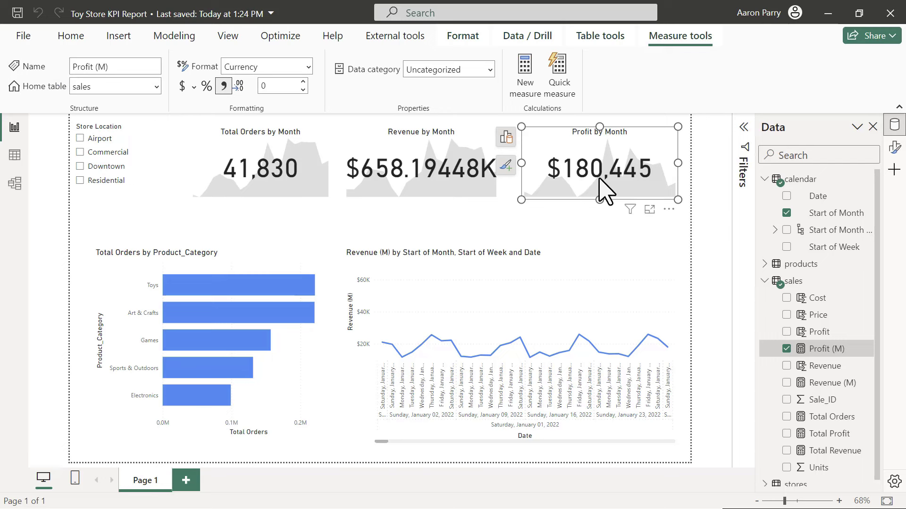
Step: Set the Revenue (M) measure in the sales table to 0 decimal places
left_click(460, 192)
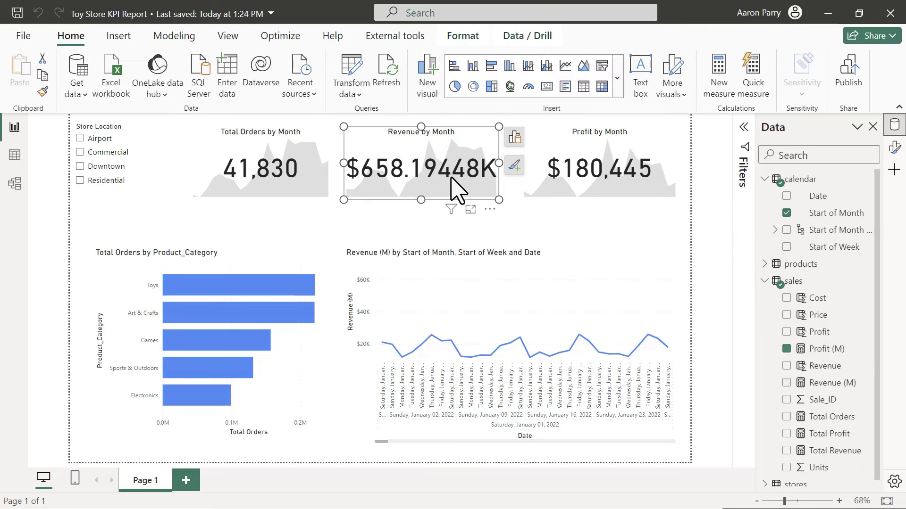
left_click(821, 383)
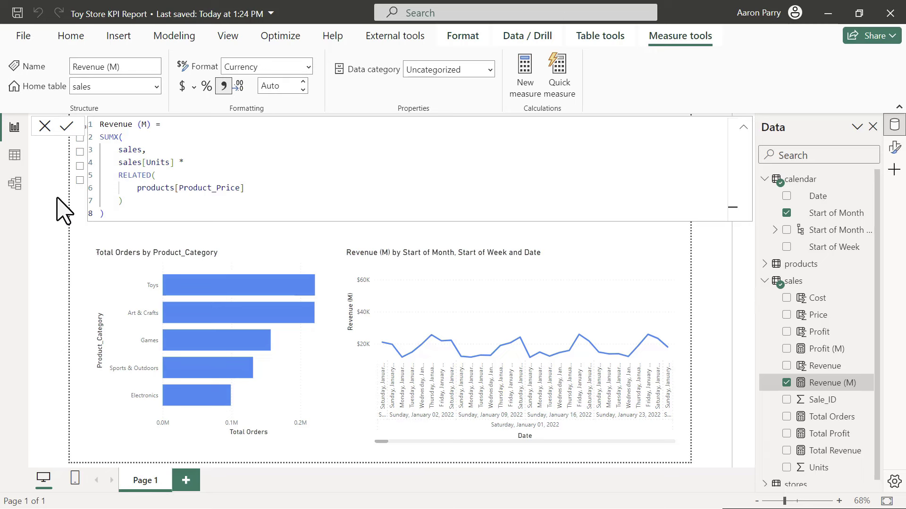
left_click(439, 191)
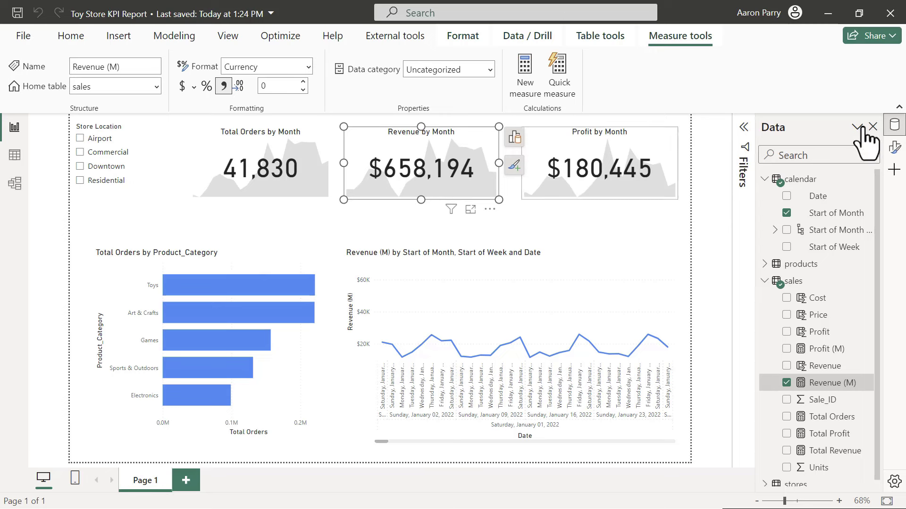
Step: Set the callout value's display units to None for the Revenue by Month KPI
left_click(894, 148)
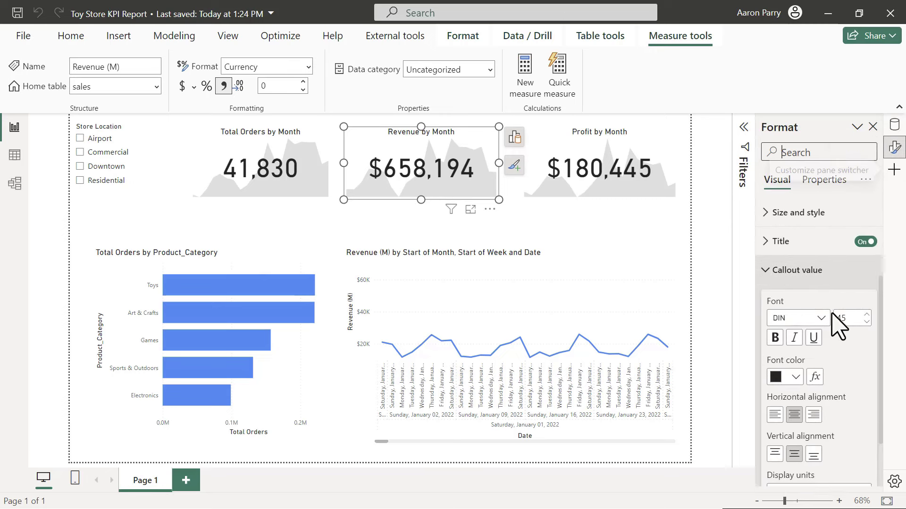
scroll(868, 401, "down", 3)
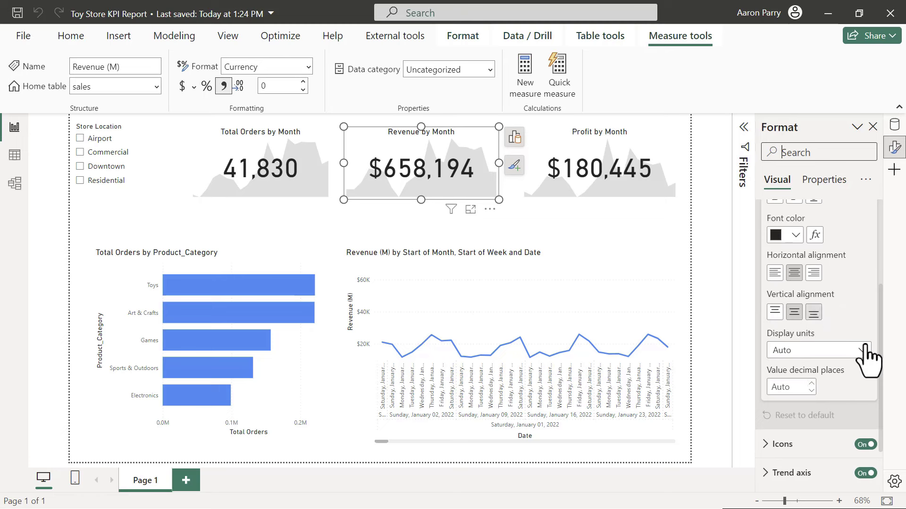
left_click(863, 352)
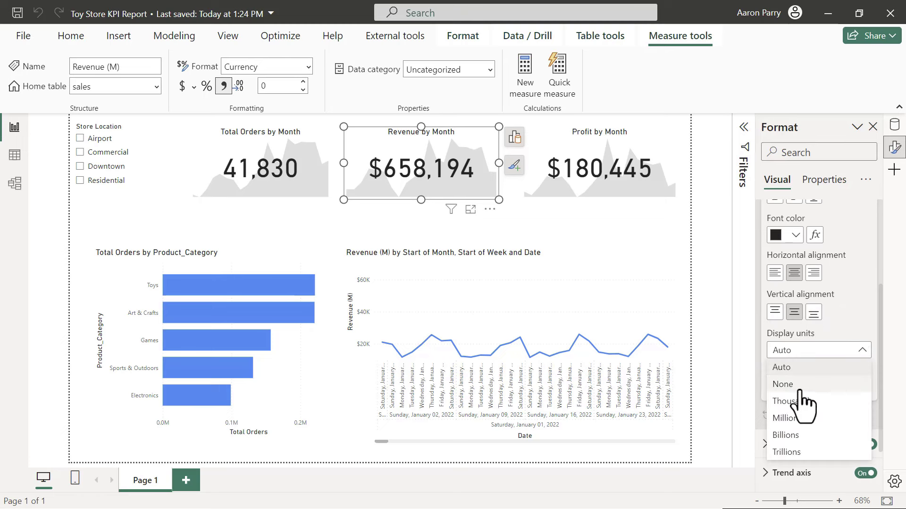
left_click(799, 390)
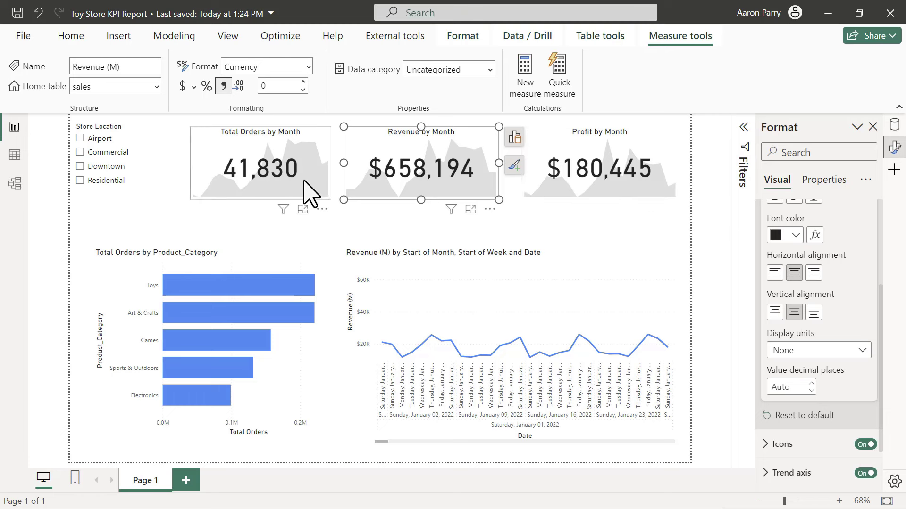
Step: Distribute the Total Orders, Revenue and Profit by Month KPIs horizontally
left_click(321, 189)
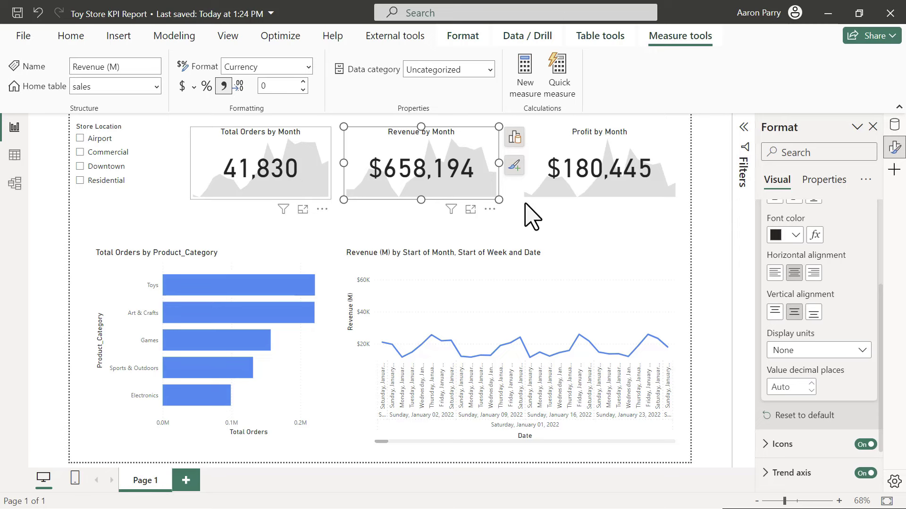
left_click(441, 198, "ctrl")
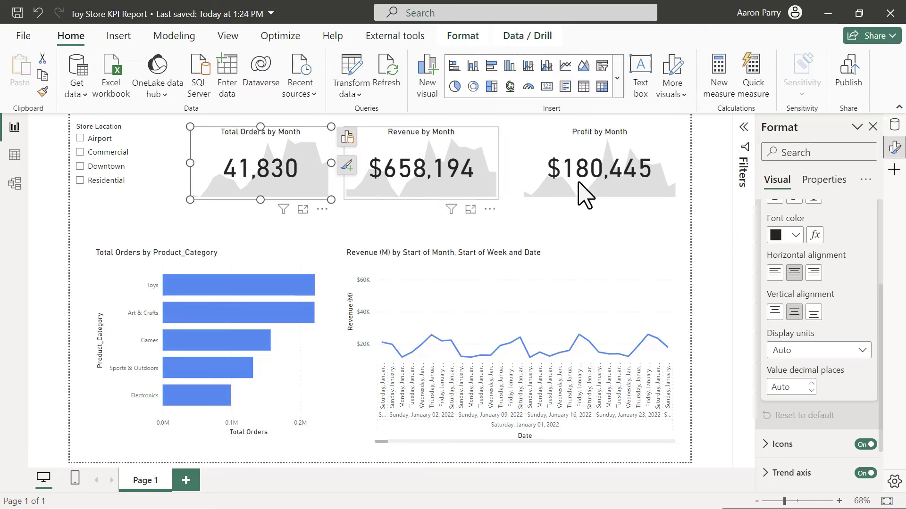
left_click(589, 197, "ctrl")
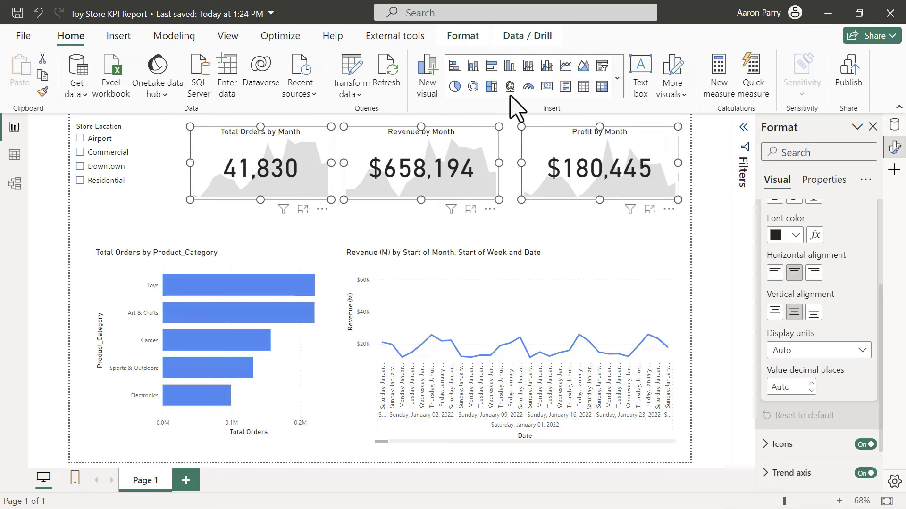
left_click(460, 37)
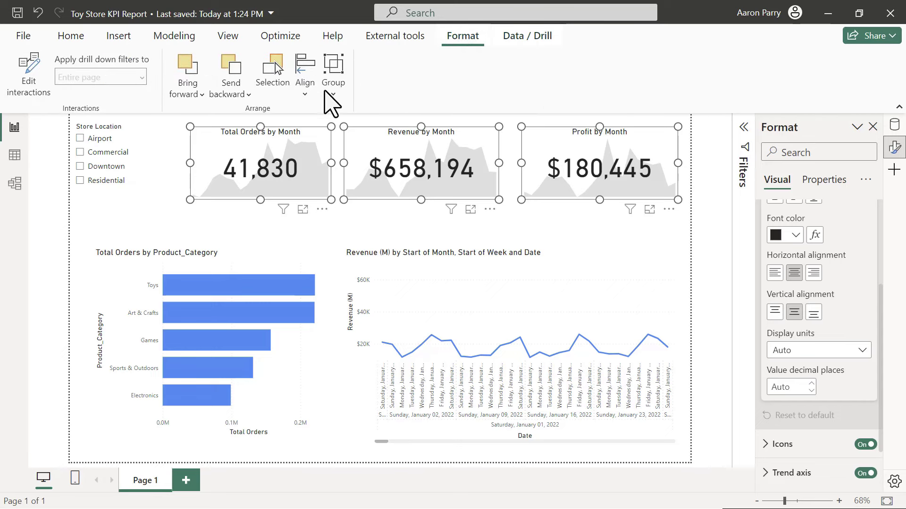
left_click(308, 93)
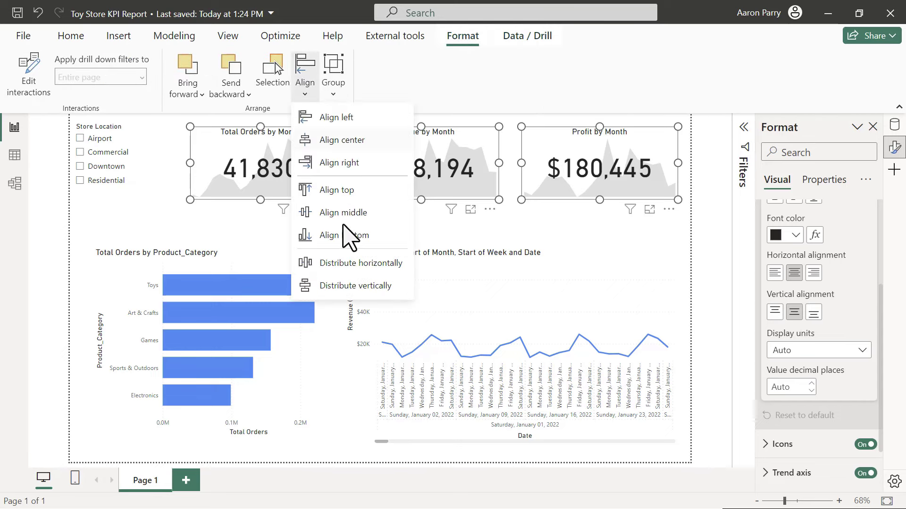
left_click(360, 269)
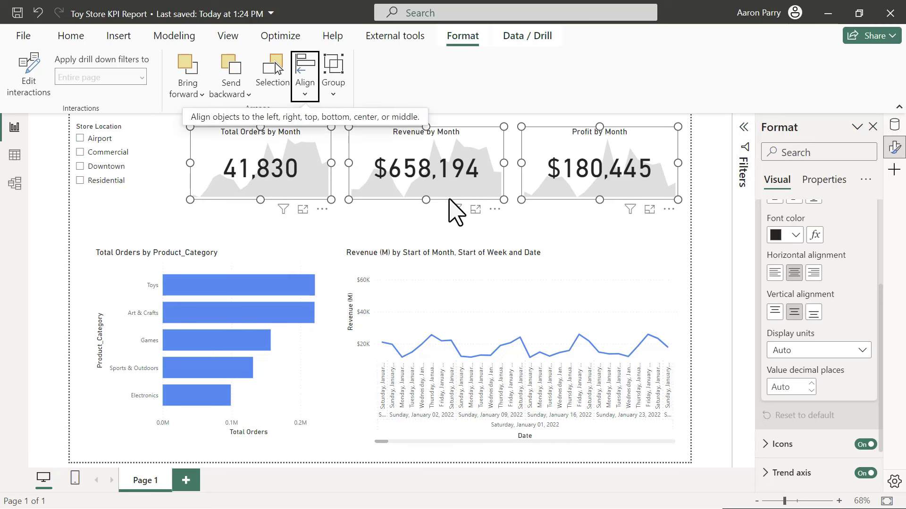
left_click(258, 242)
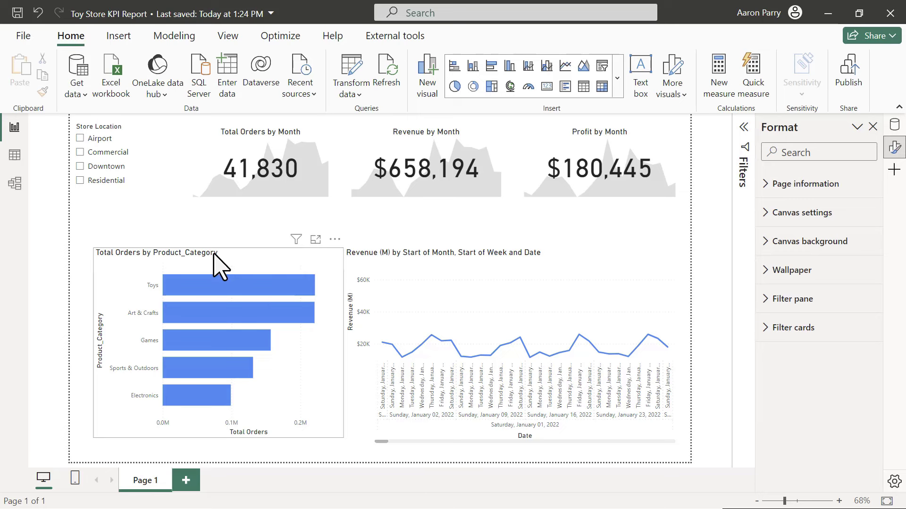
Step: Retitle the bar chart "Orders by Product Category" and centre the title horizontally
left_click(219, 259)
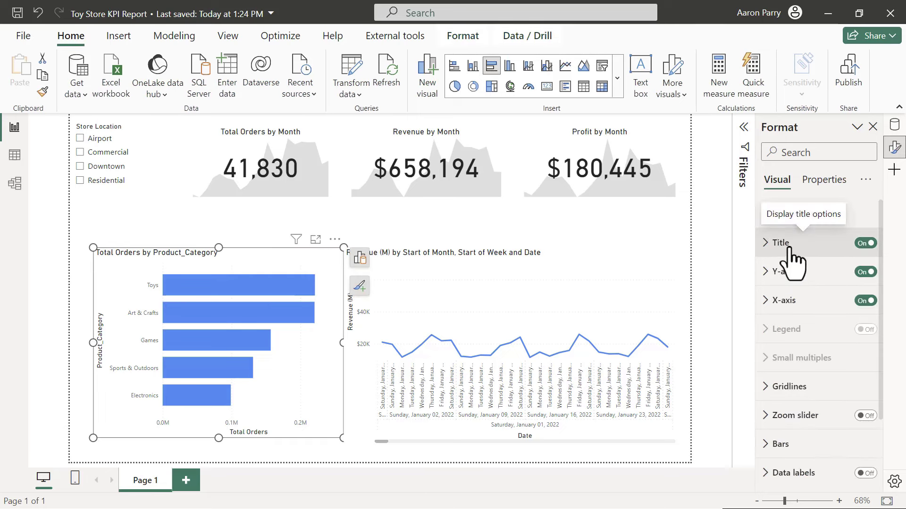
left_click(792, 258)
left_click(792, 314)
key("shift+Home")
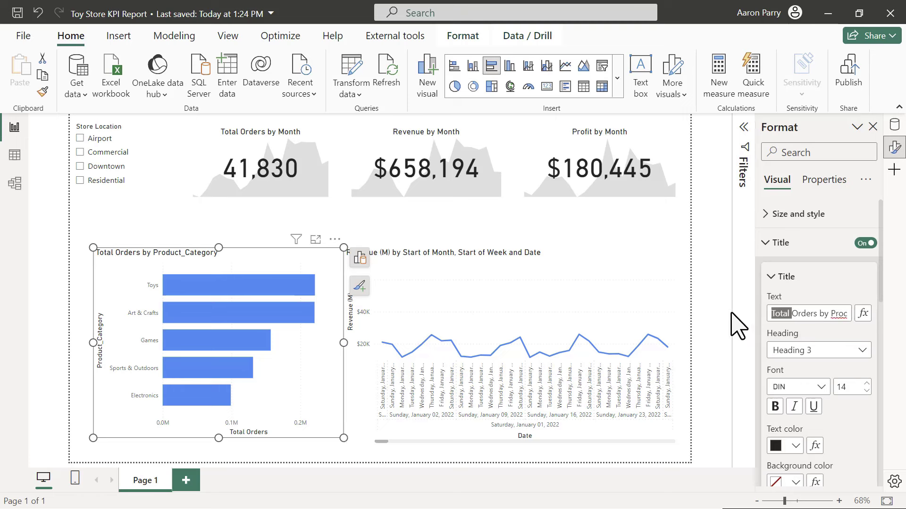
key("BackSpace")
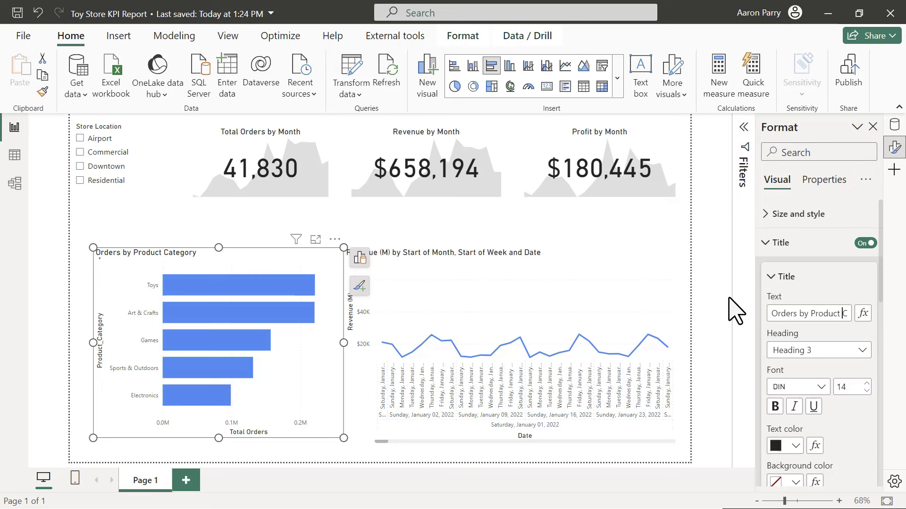
scroll(774, 377, "down", 2)
left_click(794, 448)
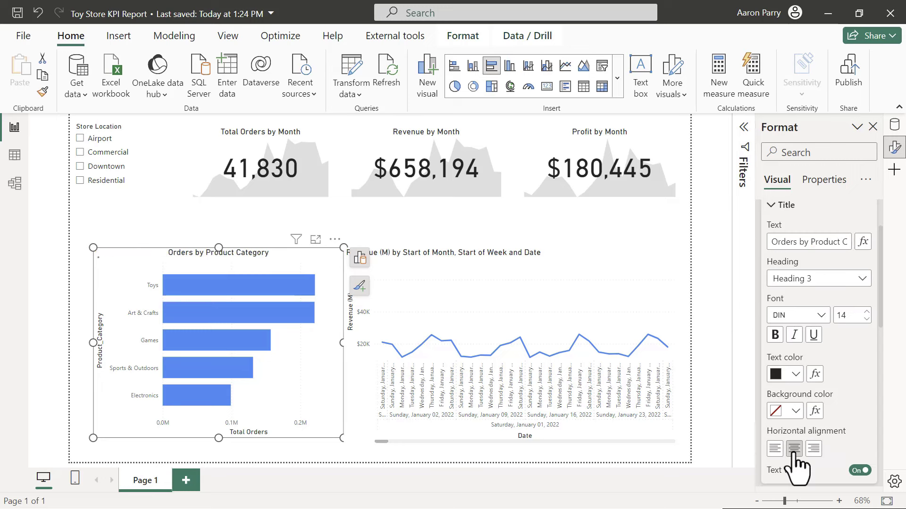
scroll(802, 377, "up", 2)
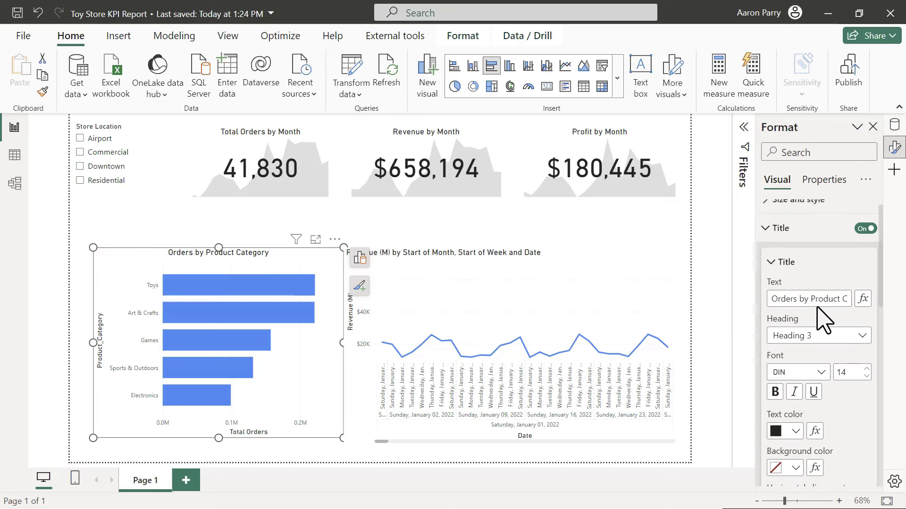
left_click(801, 279)
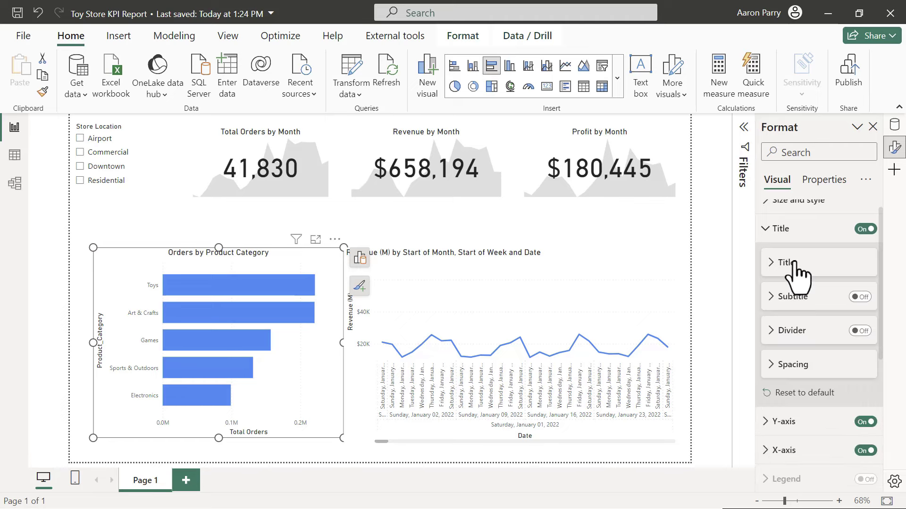
left_click(787, 261)
Step: Turn off the Y-axis and X-axis titles of the Orders by Product Category bar chart
left_click(785, 258)
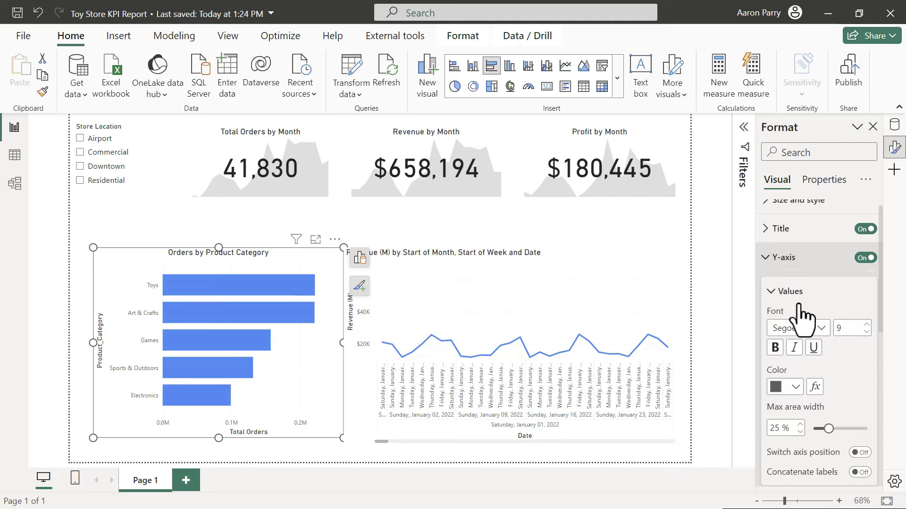
scroll(812, 330, "down", 3)
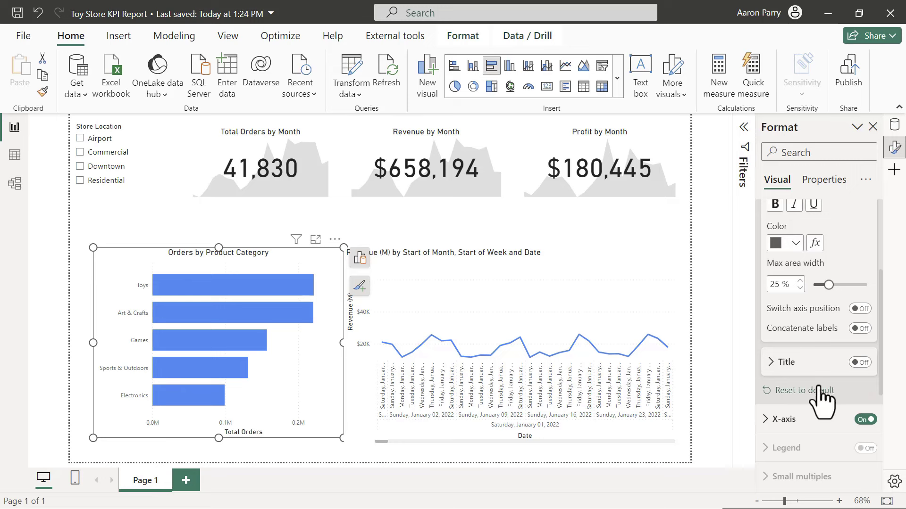
scroll(823, 396, "down", 2)
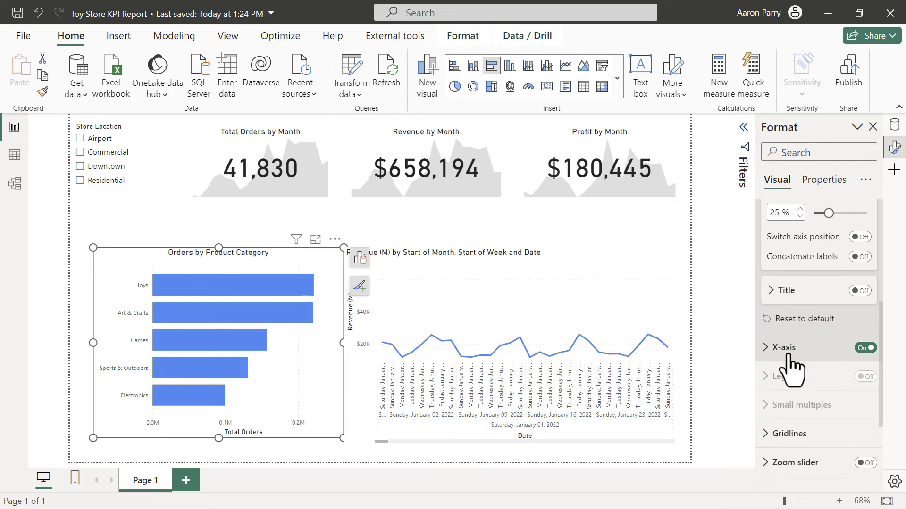
left_click(794, 349)
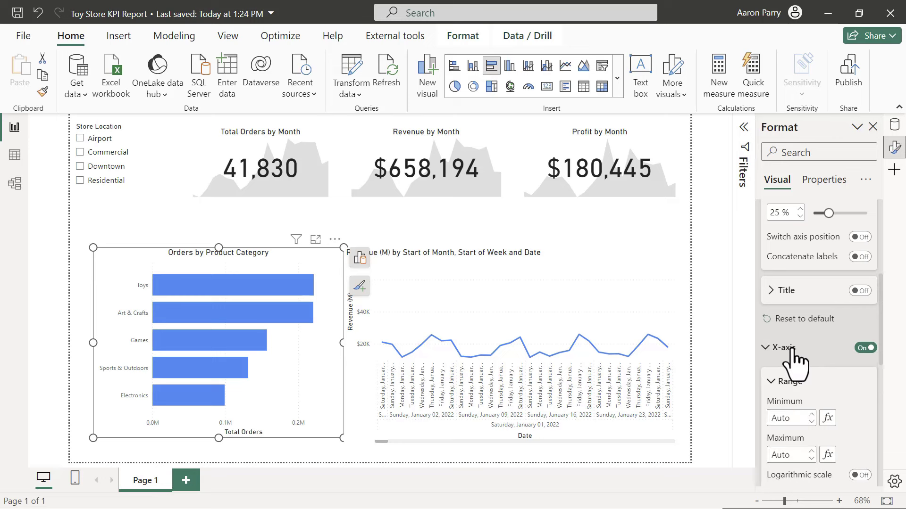
scroll(795, 361, "down", 4)
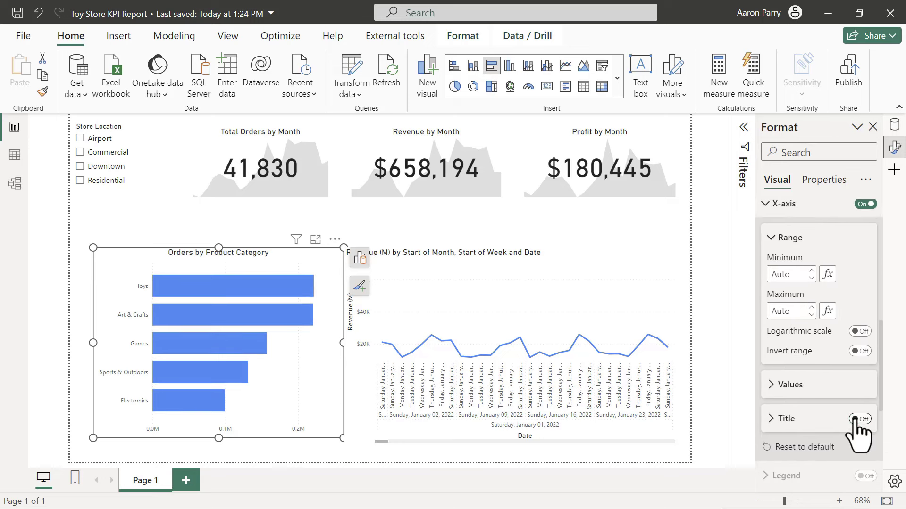
Step: Set the display units of the bar chart's X-axis values to None
left_click(798, 394)
scroll(799, 398, "down", 5)
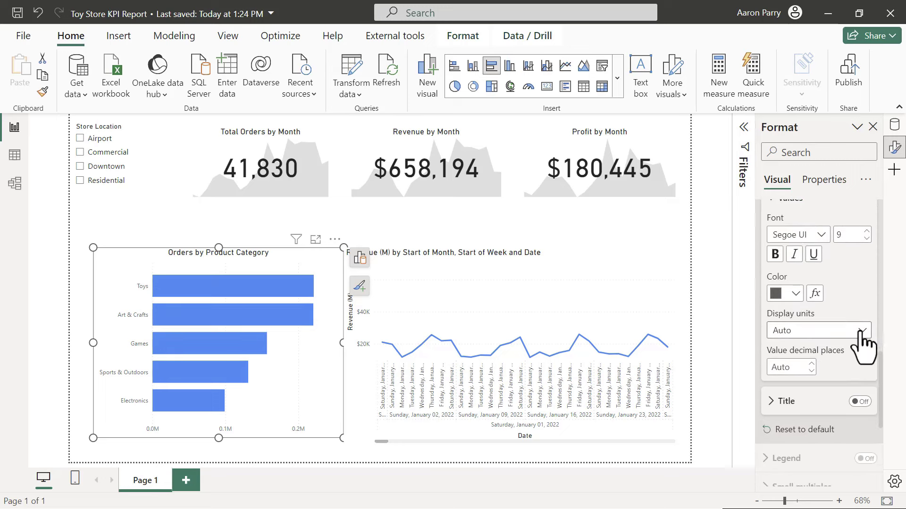
left_click(863, 332)
left_click(812, 373)
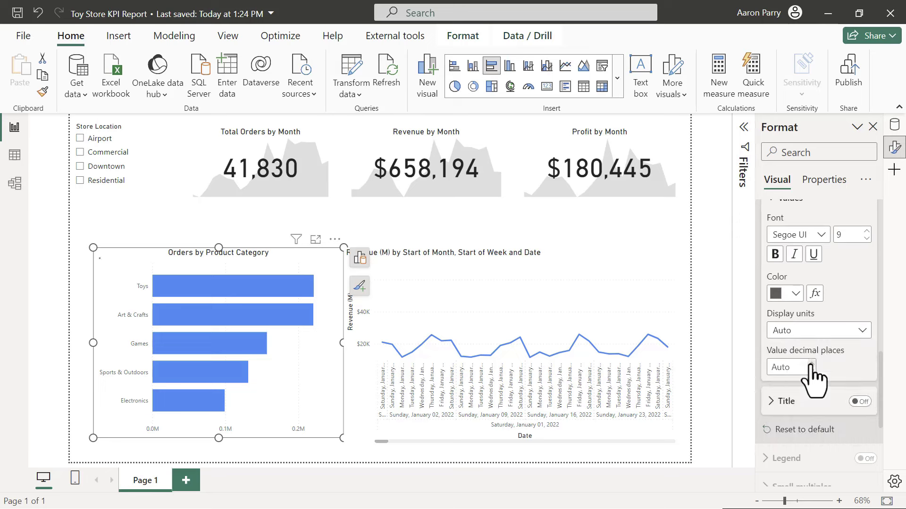
scroll(802, 253, "up", 3)
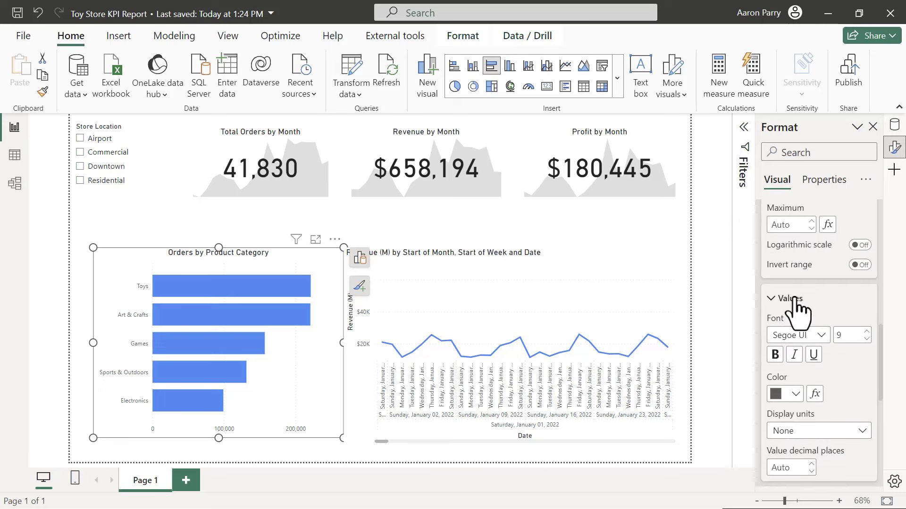
left_click(799, 301)
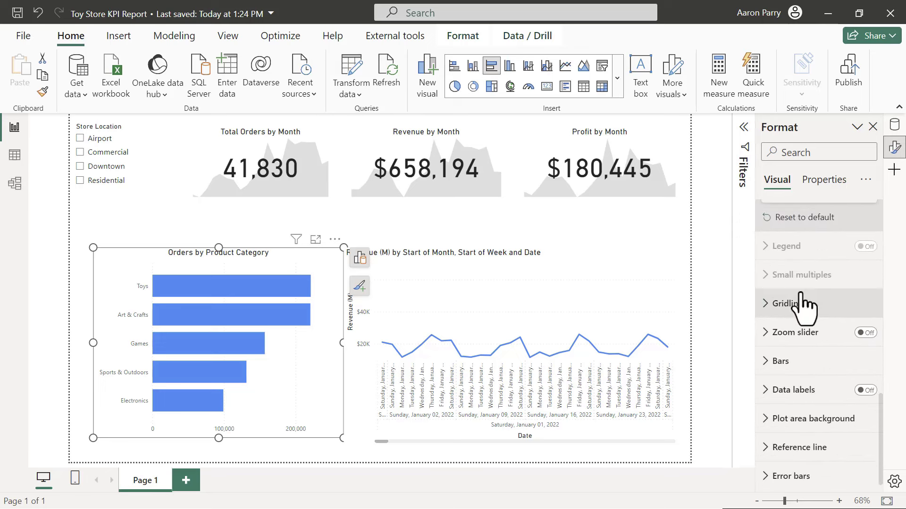
Step: Recolour the bars of the Orders by Product Category chart in a lighter theme blue
left_click(779, 360)
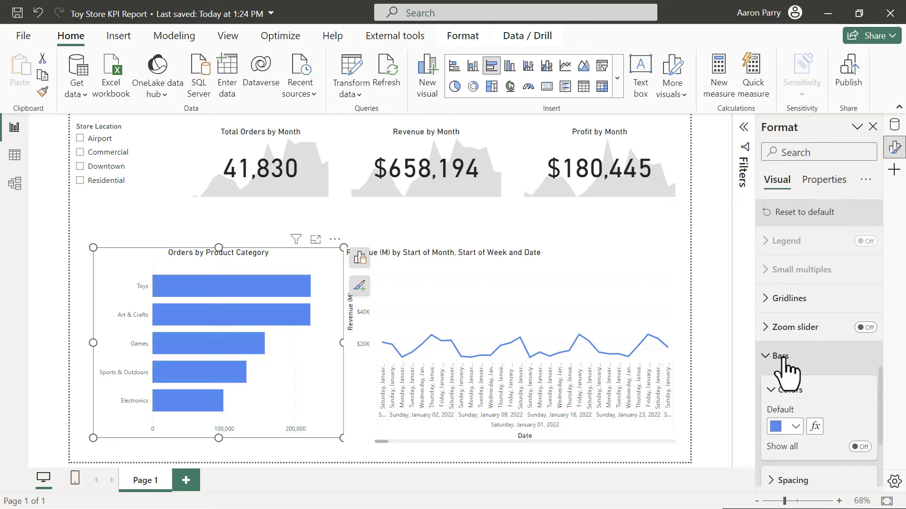
scroll(783, 364, "down", 2)
left_click(796, 341)
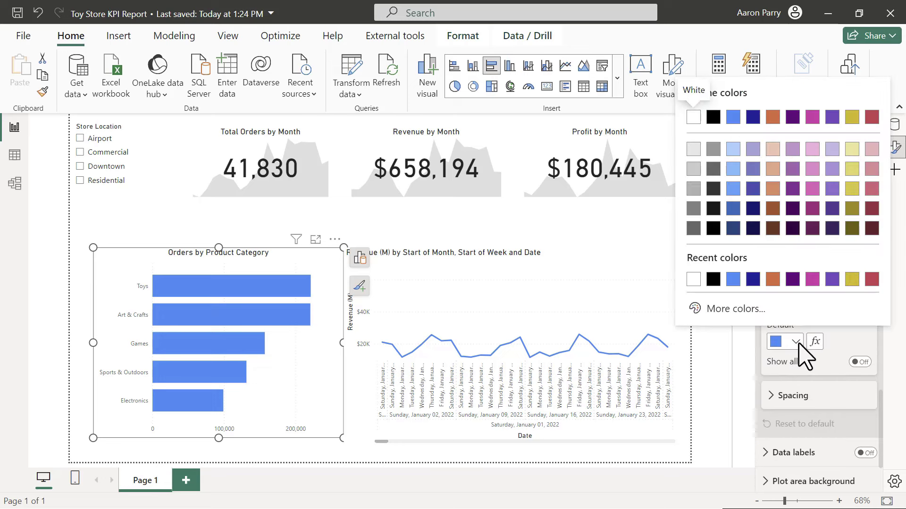
left_click(733, 169)
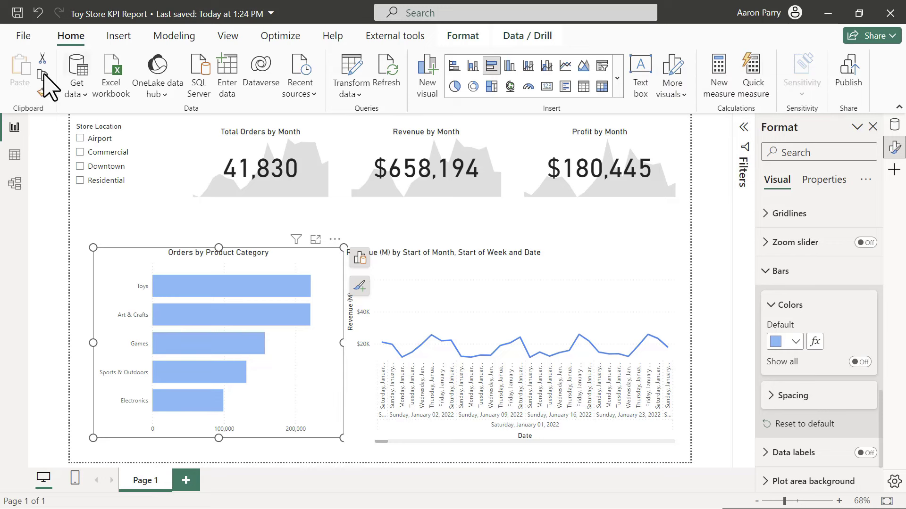
Step: Copy the bar chart's formatting onto the revenue line chart and drill the line chart up to Start of Month
left_click(42, 92)
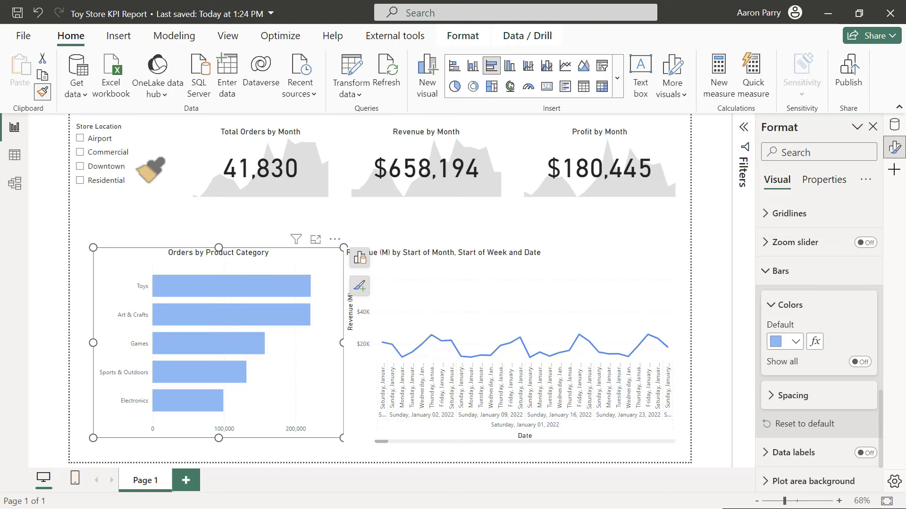
left_click(464, 283)
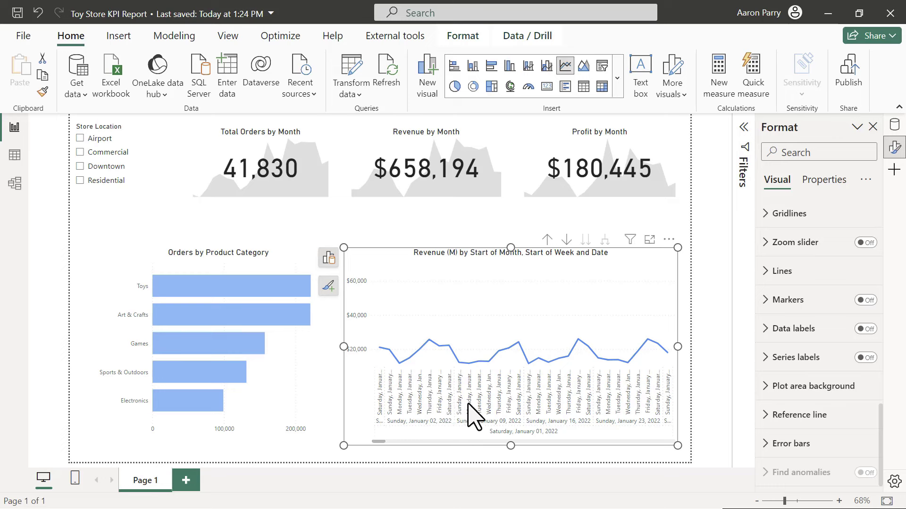
left_click(547, 239)
left_click(547, 240)
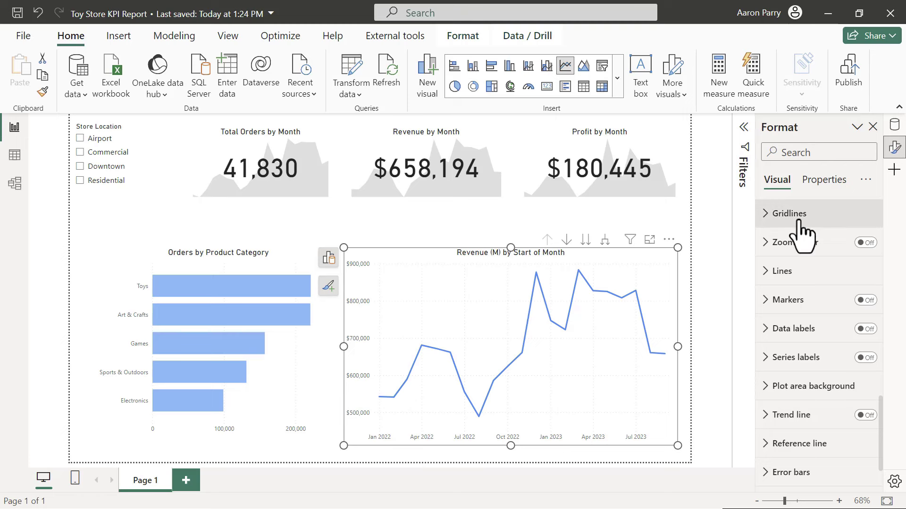
Step: Set the line type of the revenue line chart to Smooth
left_click(797, 283)
scroll(796, 283, "down", 5)
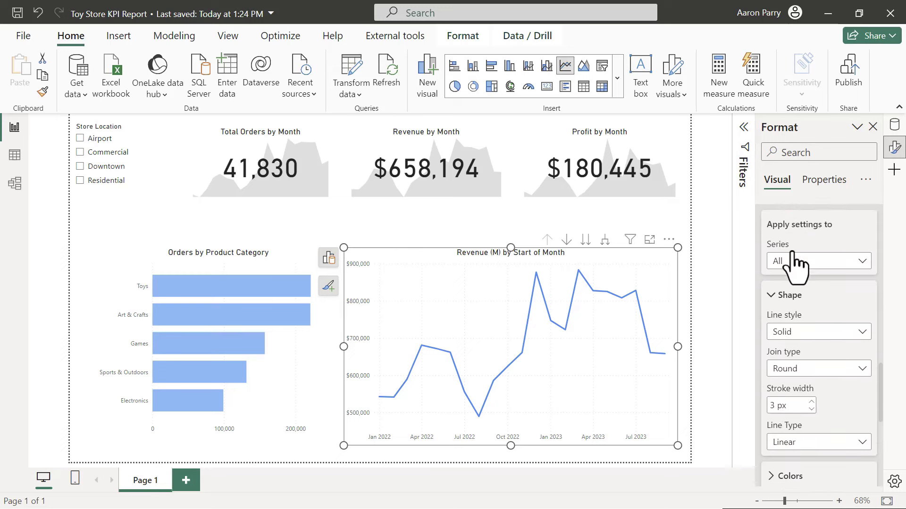
left_click(856, 370)
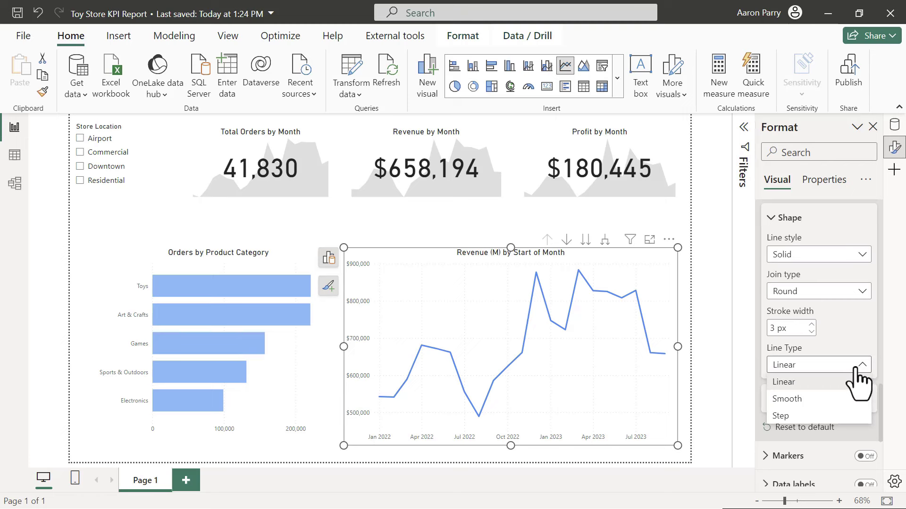
left_click(812, 400)
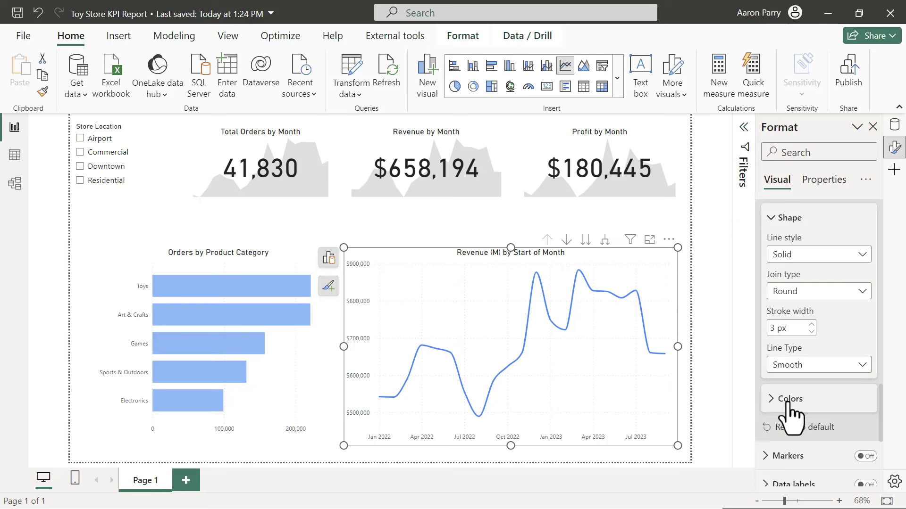
Step: Recolour the Revenue (M) line with Theme color 1, 25% darker
left_click(797, 399)
left_click(796, 394)
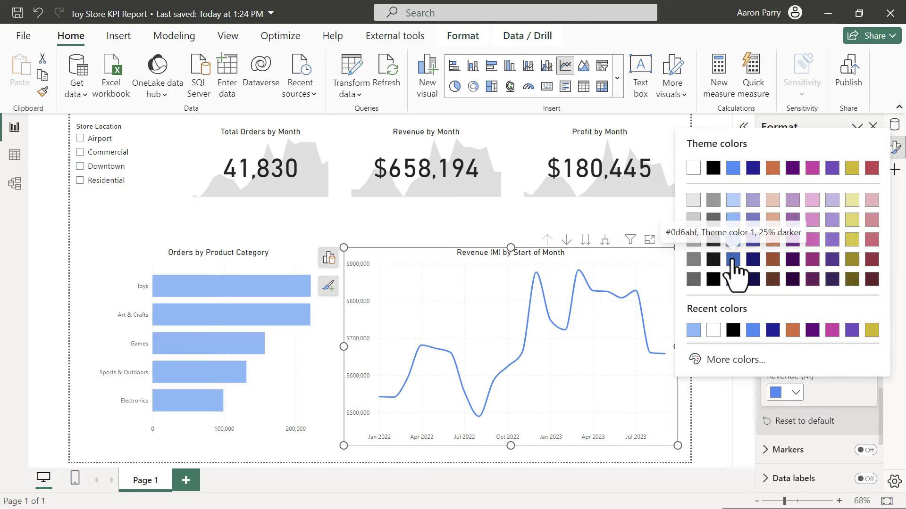
left_click(733, 259)
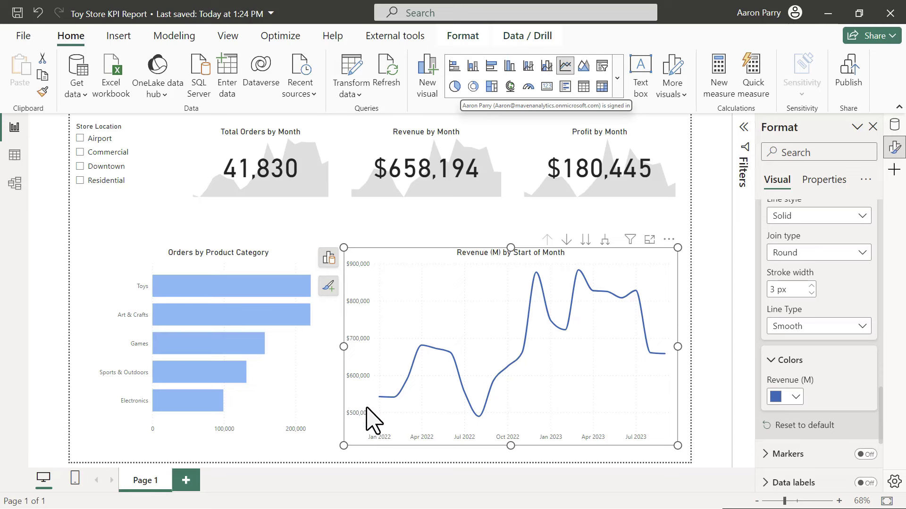
scroll(833, 373, "up", 5)
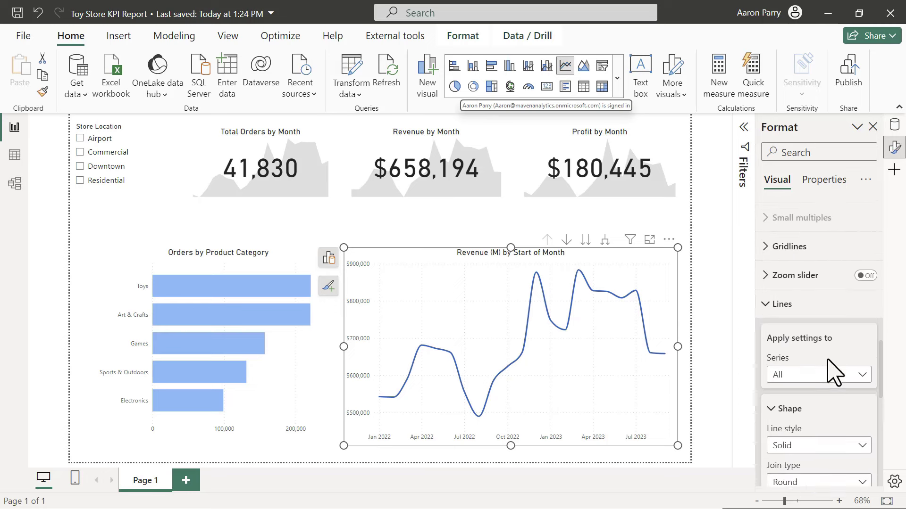
scroll(830, 377, "up", 10)
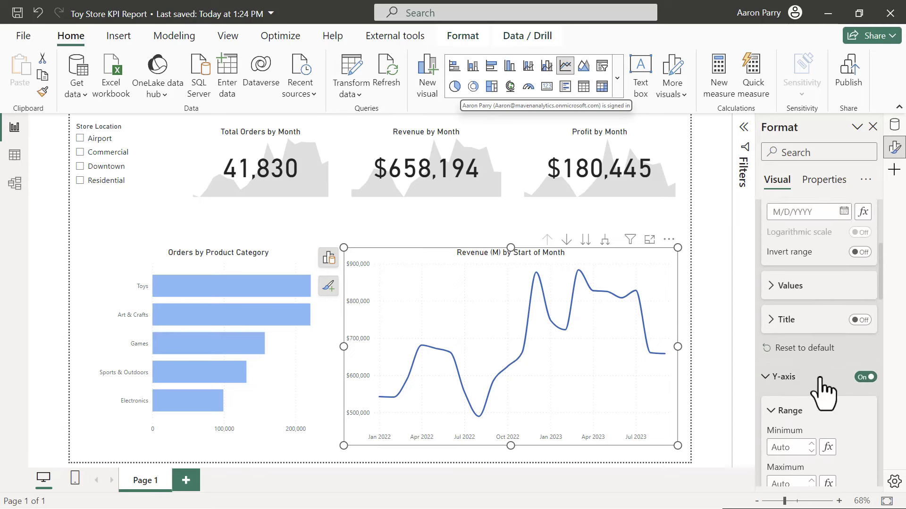
Step: Set the Y-axis range minimum of the revenue line chart to 0
scroll(824, 387, "down", 5)
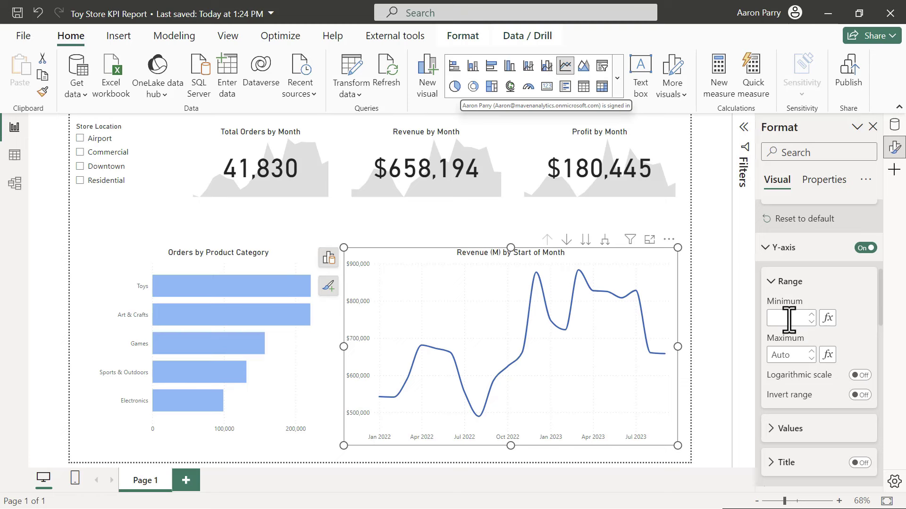
key("Return")
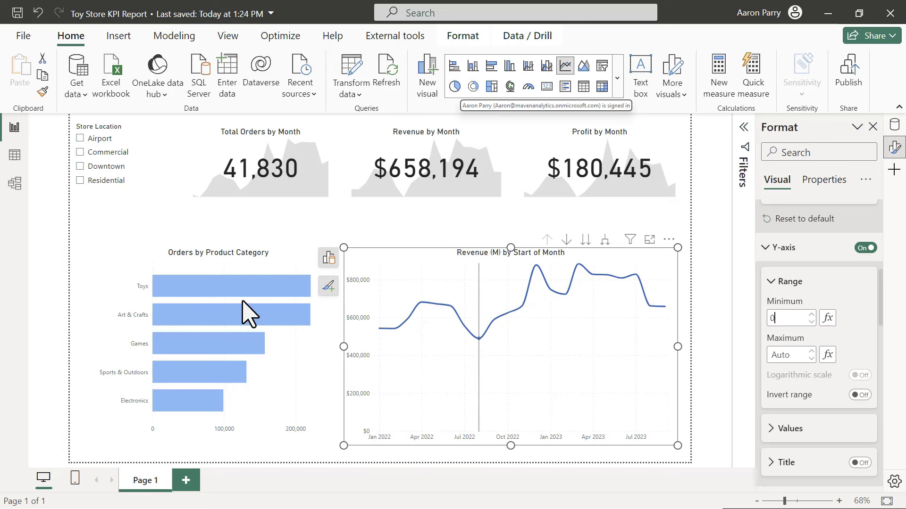
Step: Cross-filter the report by Toys, Games, Electronics and Art & Crafts in the Orders by Product Category chart, and clear the selection
left_click(199, 289)
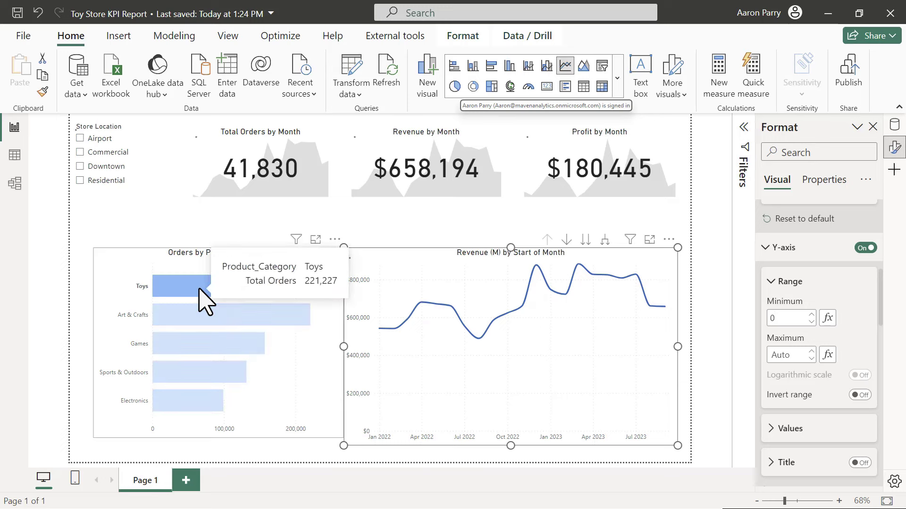
left_click(198, 346)
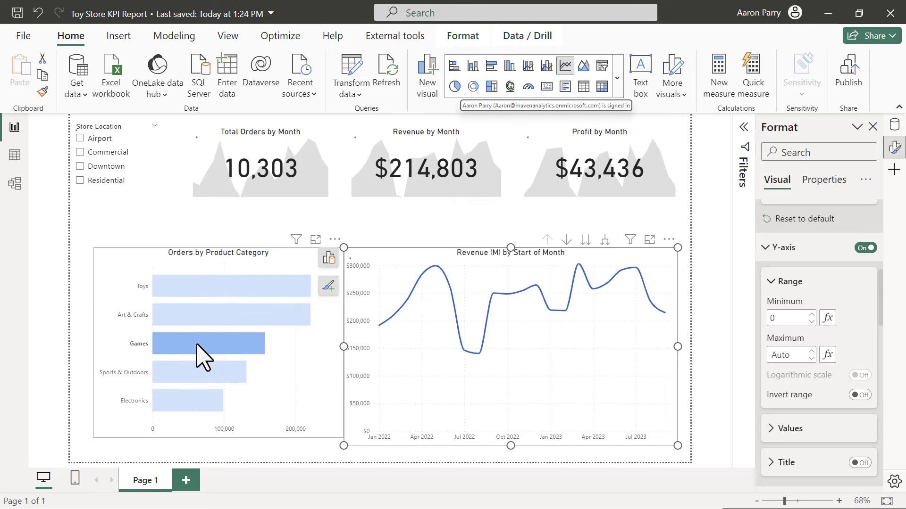
left_click(188, 400)
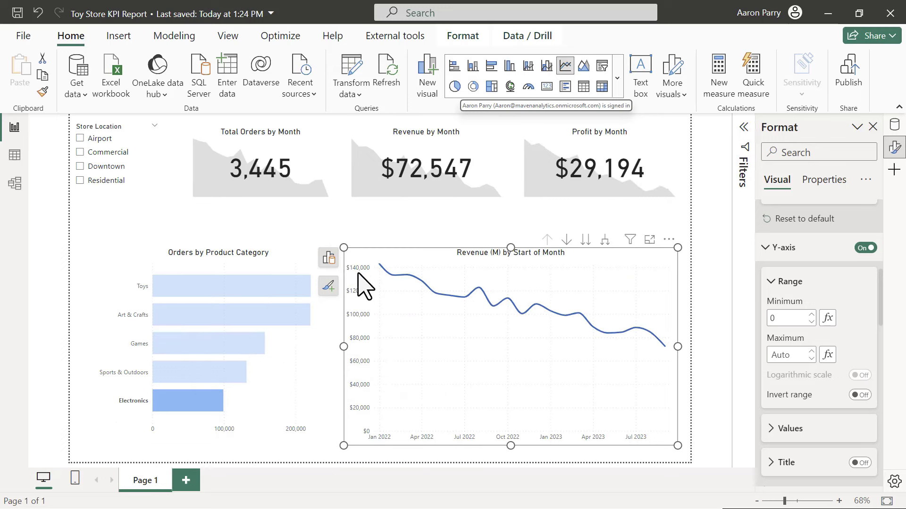
left_click(222, 317)
left_click(213, 307)
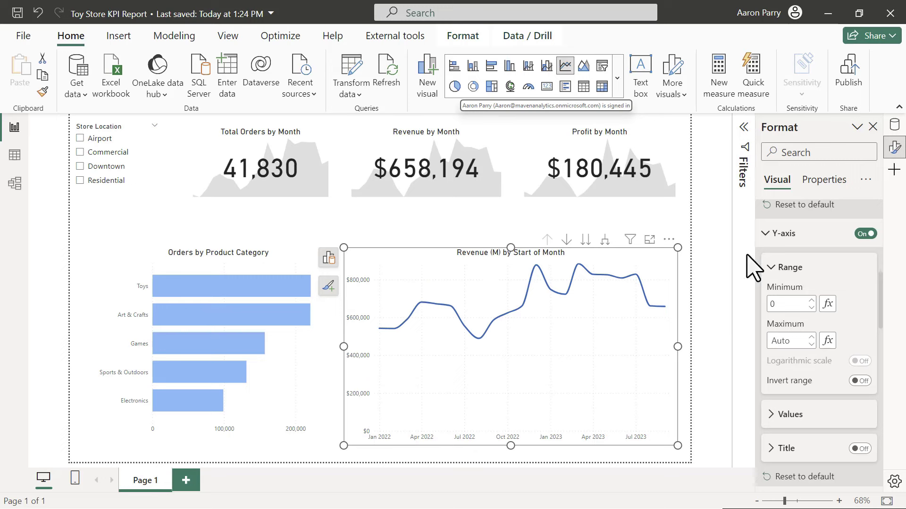
Step: Change the revenue line chart's title text to "Revenue by Month"
scroll(766, 273, "up", 1)
scroll(765, 263, "up", 5)
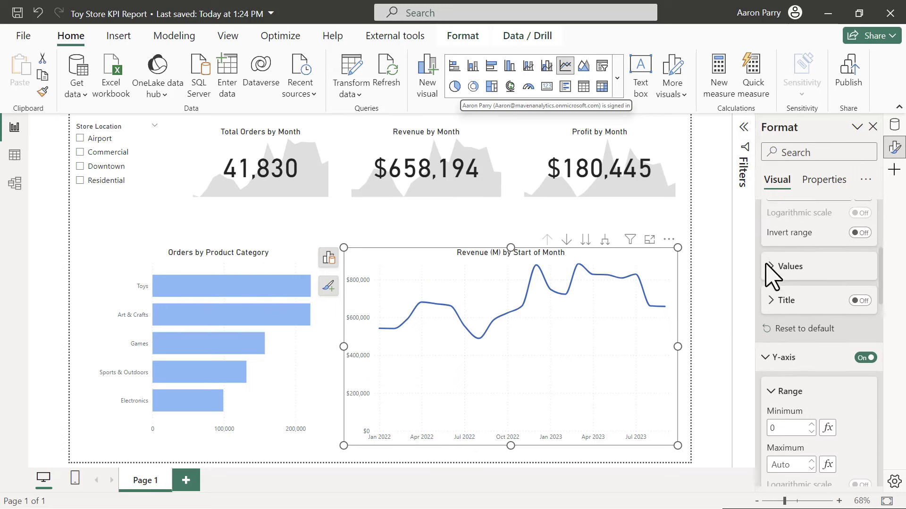
scroll(774, 272, "up", 3)
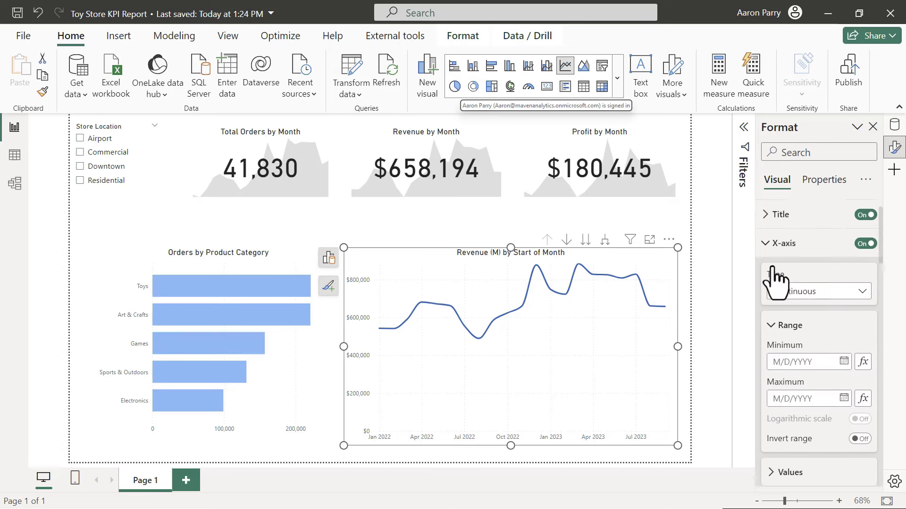
left_click(774, 243)
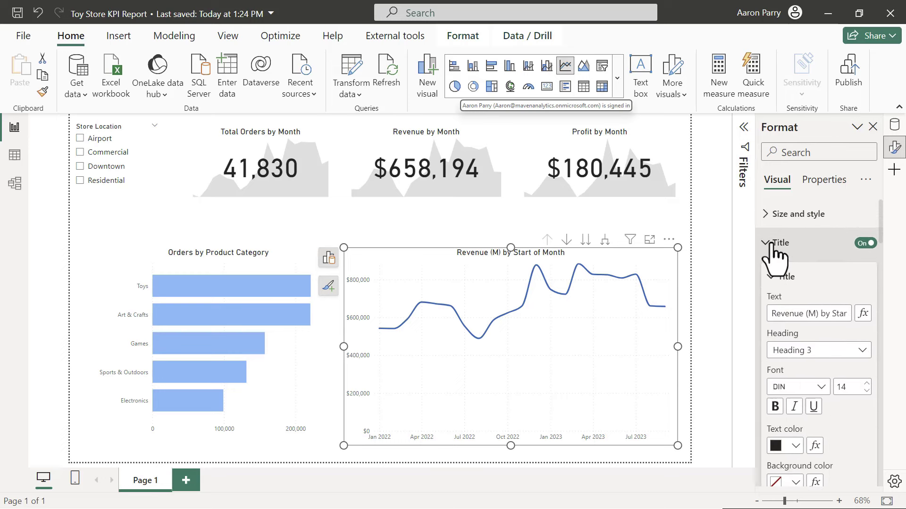
left_click(805, 313)
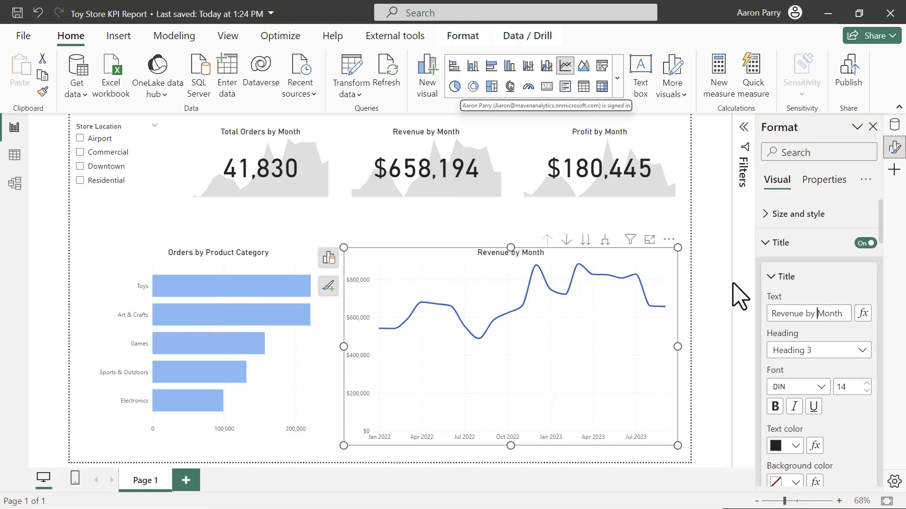
left_click(714, 298)
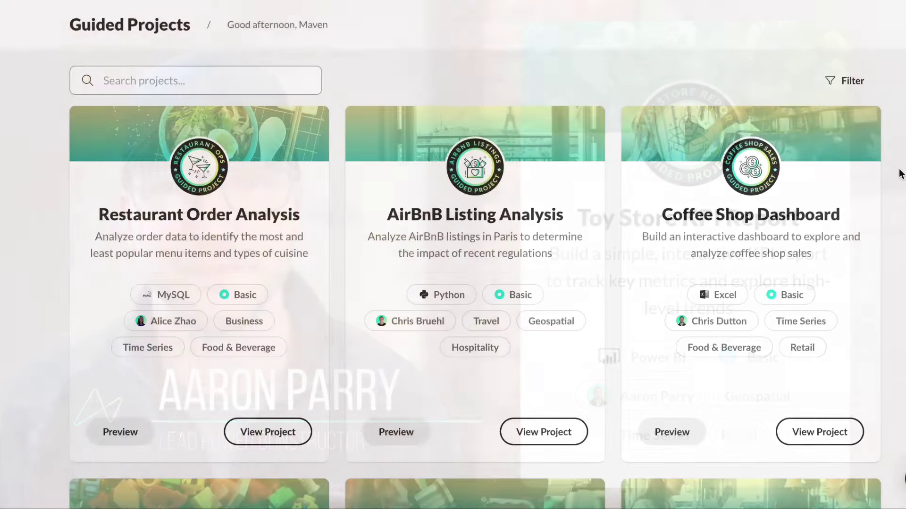
Step: Browse Maven's Guided Projects page and filter the projects by Intermediate difficulty
scroll(900, 175, "down", 12)
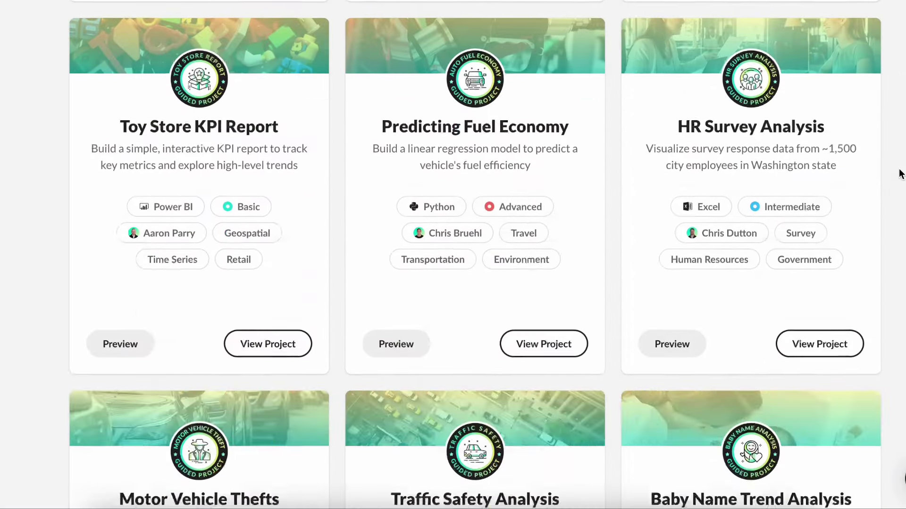
scroll(900, 174, "up", 12)
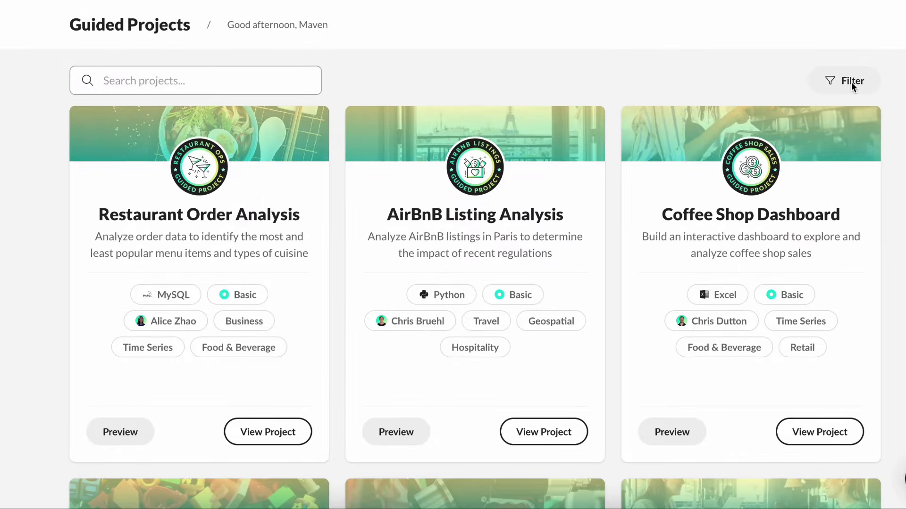
left_click(851, 82)
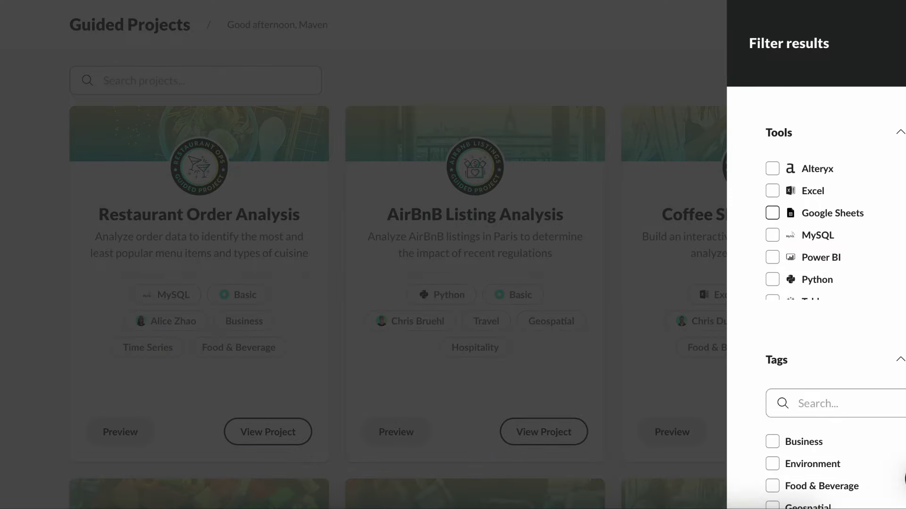
scroll(891, 230, "down", 1)
scroll(891, 230, "up", 1)
scroll(750, 263, "down", 8)
left_click(772, 273)
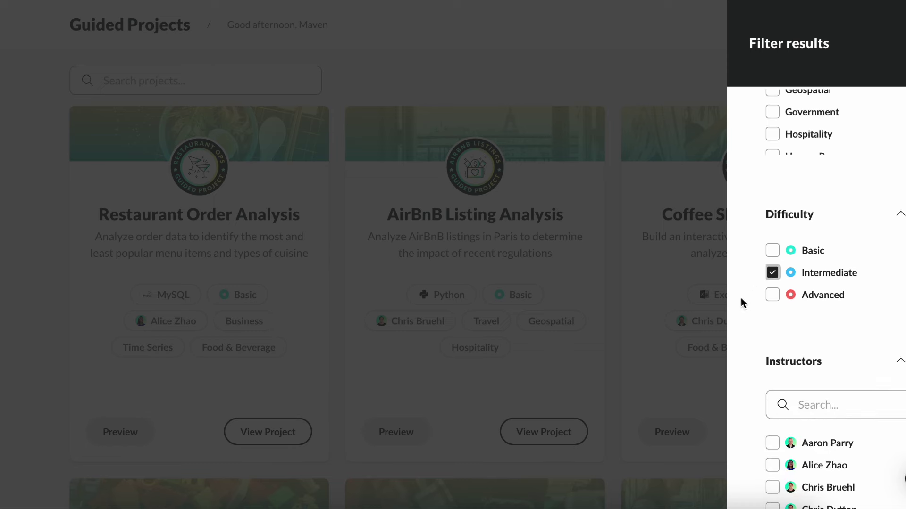
scroll(737, 315, "down", 3)
left_click(830, 479)
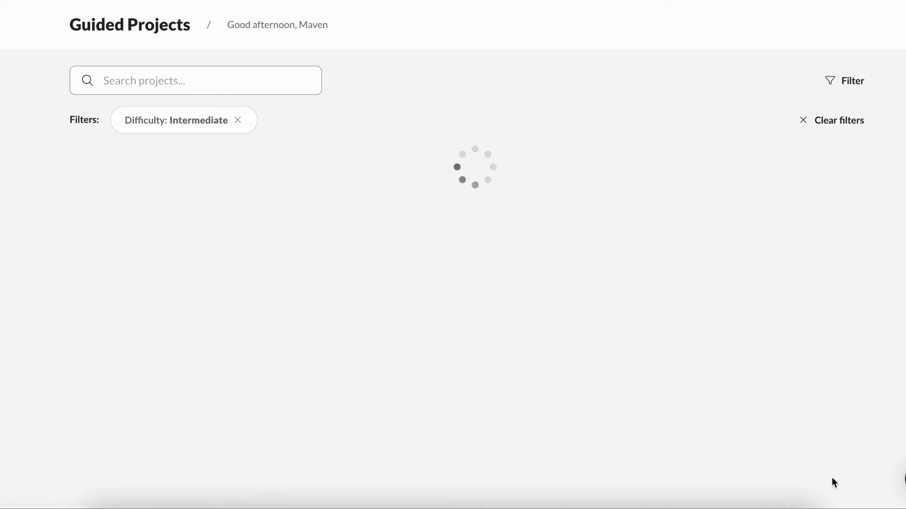
scroll(816, 396, "down", 1)
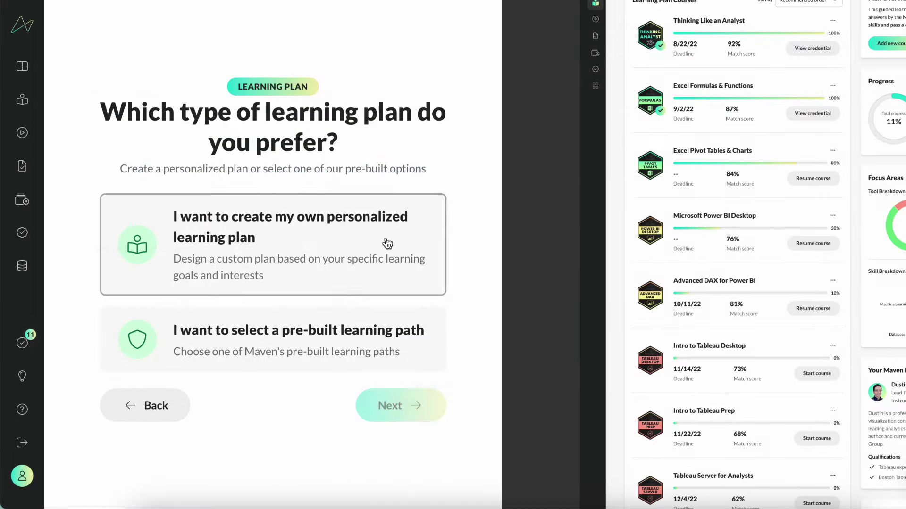
Step: Choose to create a personalized learning plan and rate Power BI as Somewhat interested
left_click(384, 245)
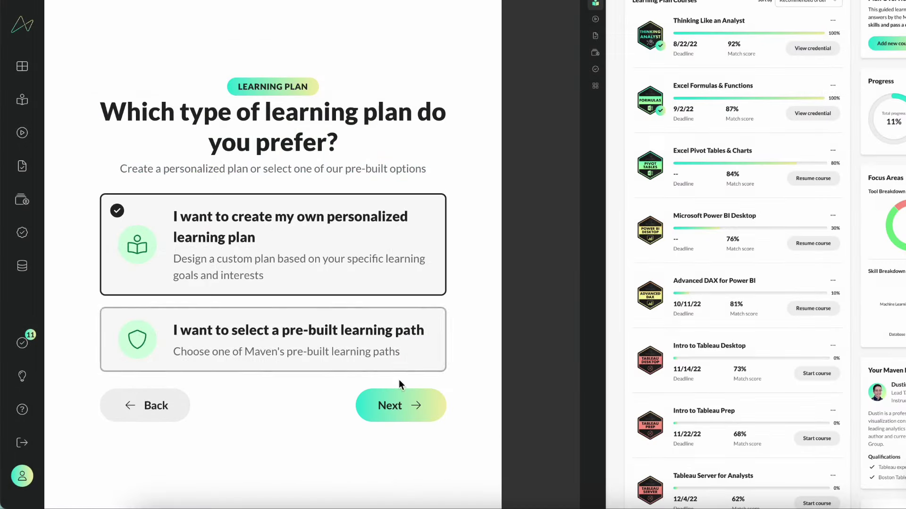
left_click(399, 386)
scroll(441, 273, "down", 2)
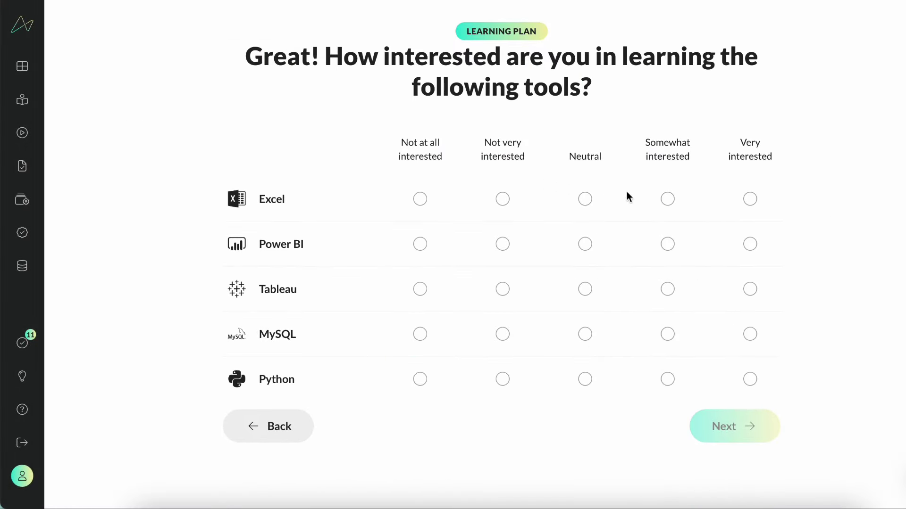
left_click(668, 244)
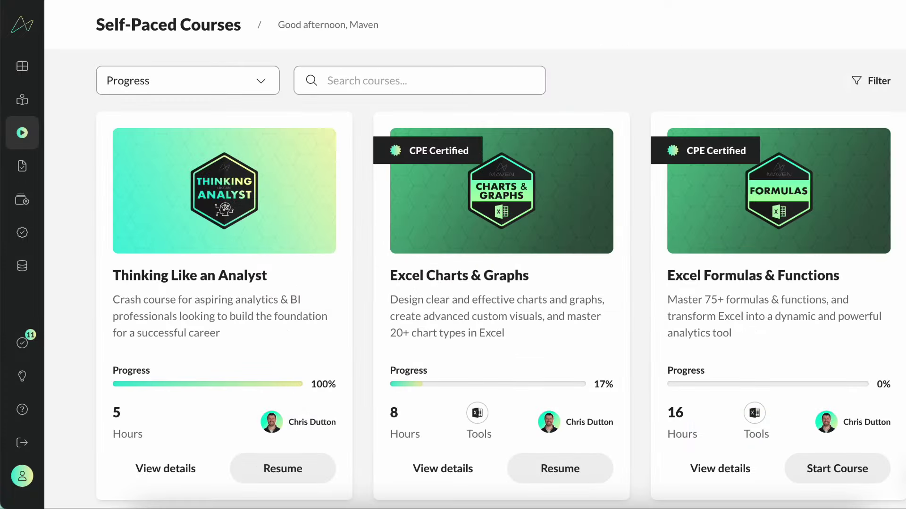
Step: Look through the catalogue of Self-Paced Courses
scroll(475, 255, "down", 14)
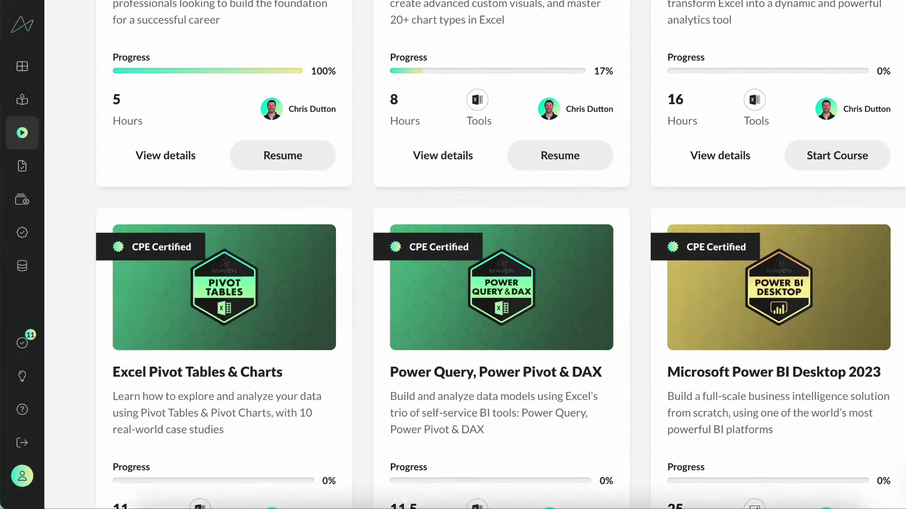
scroll(475, 255, "down", 20)
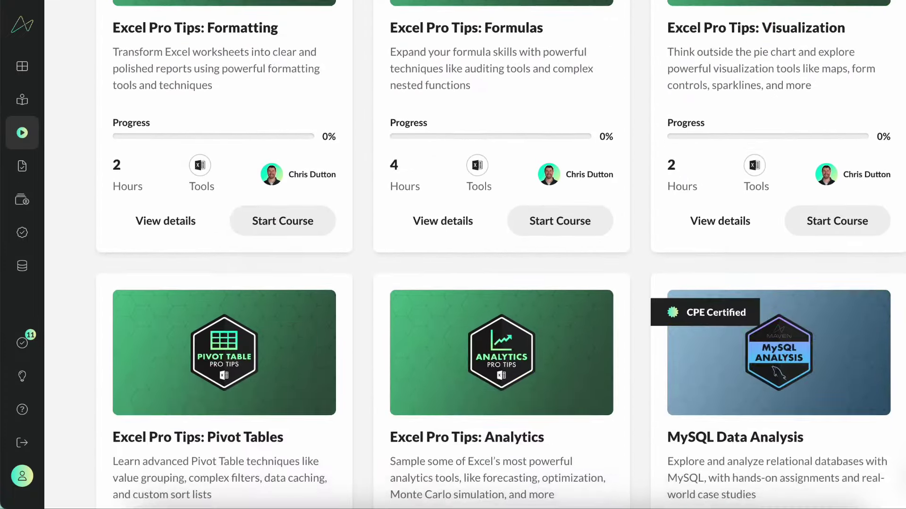
scroll(476, 254, "down", 14)
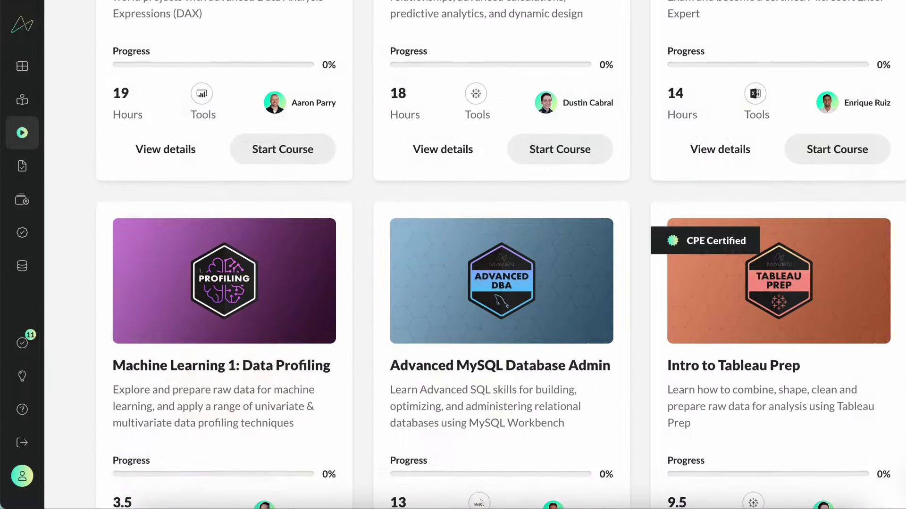